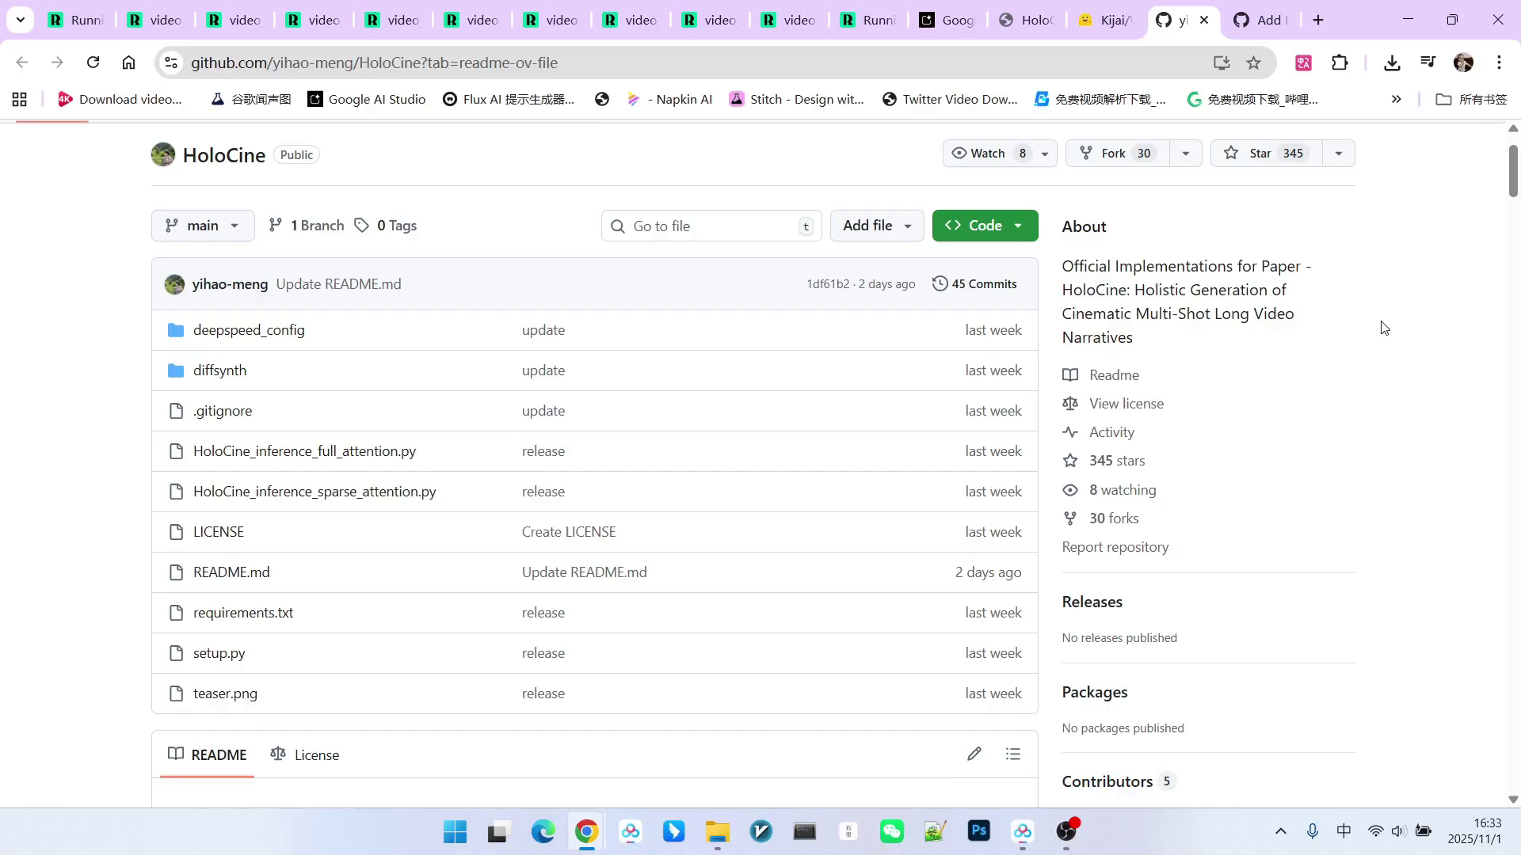
Read the HoloCine README's release plan, highlighting the sparse model variant, and its ComfyUI support notes
{"action": "scroll", "coordinate": [1378, 311], "scroll_direction": "down", "scroll_amount": 15}
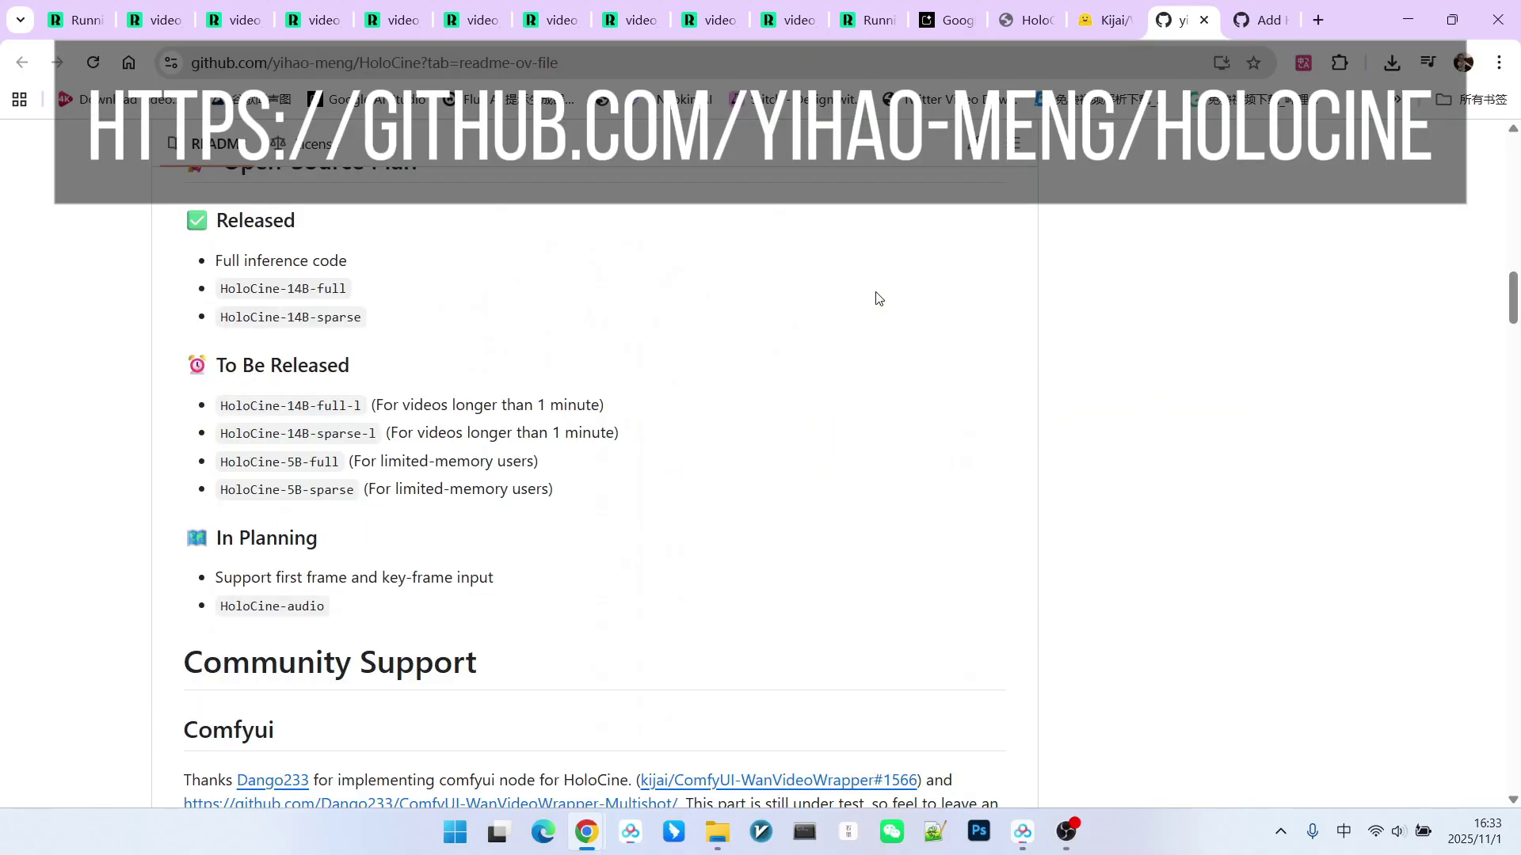
{"action": "scroll", "coordinate": [729, 336], "scroll_direction": "up", "scroll_amount": 1}
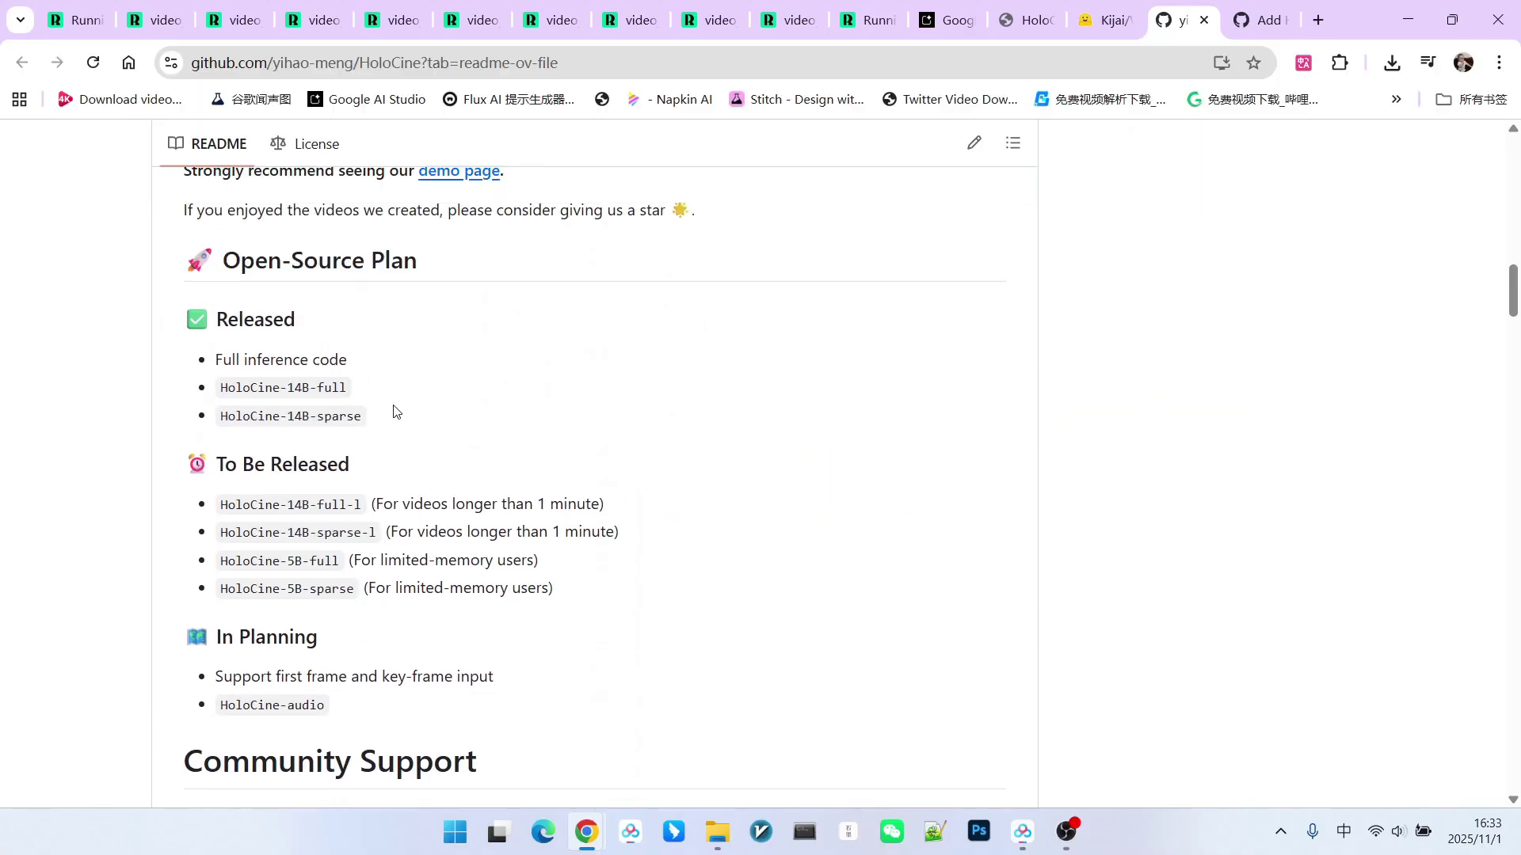
{"action": "scroll", "coordinate": [421, 377], "scroll_direction": "down", "scroll_amount": 1}
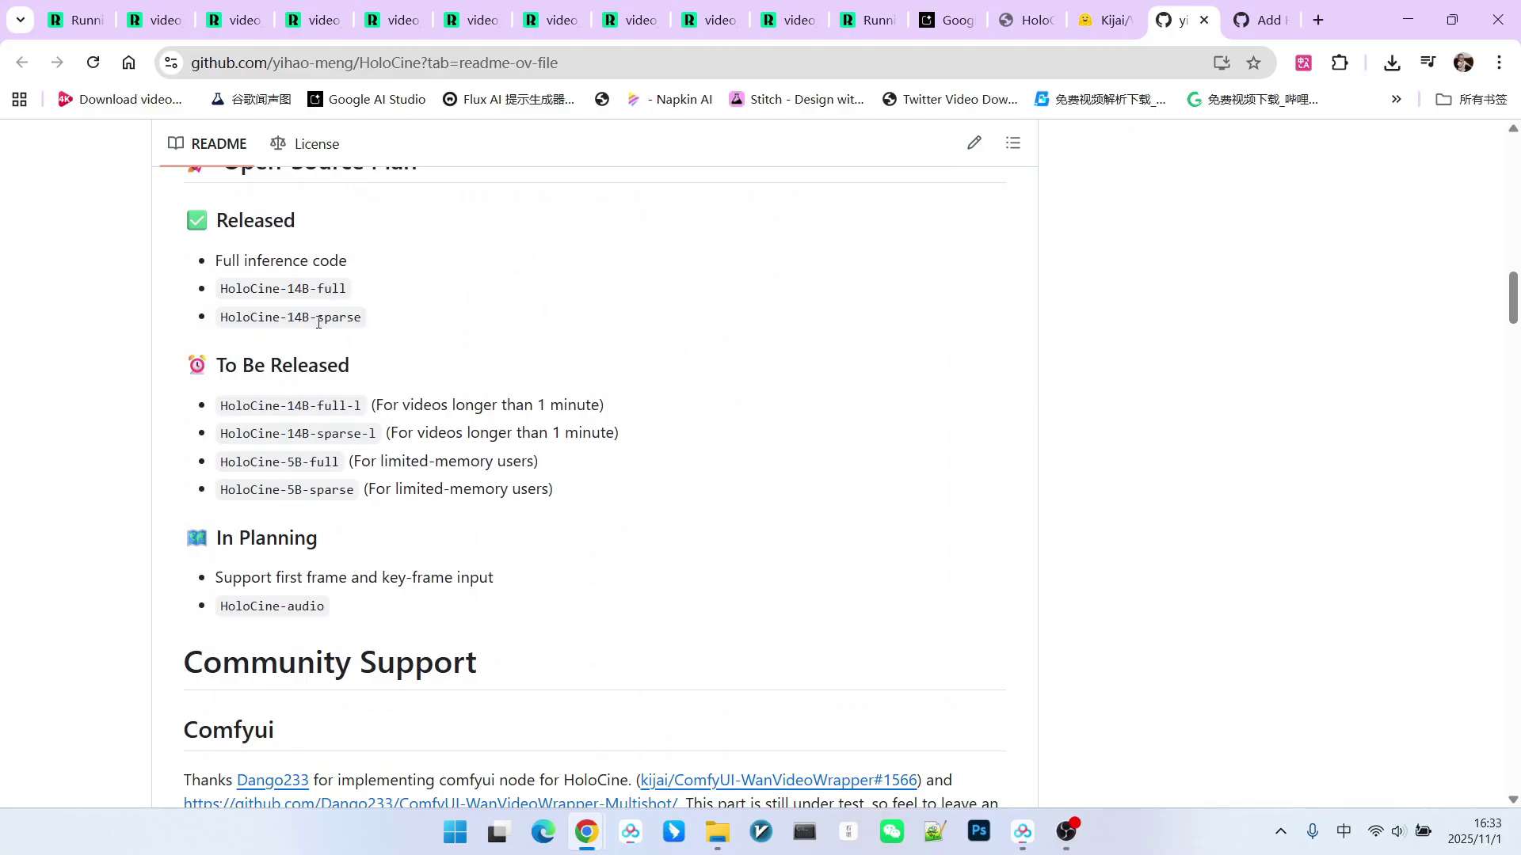
{"action": "double_click", "coordinate": [337, 317]}
{"action": "scroll", "coordinate": [646, 317], "scroll_direction": "down", "scroll_amount": 3}
{"action": "scroll", "coordinate": [660, 313], "scroll_direction": "down", "scroll_amount": 1}
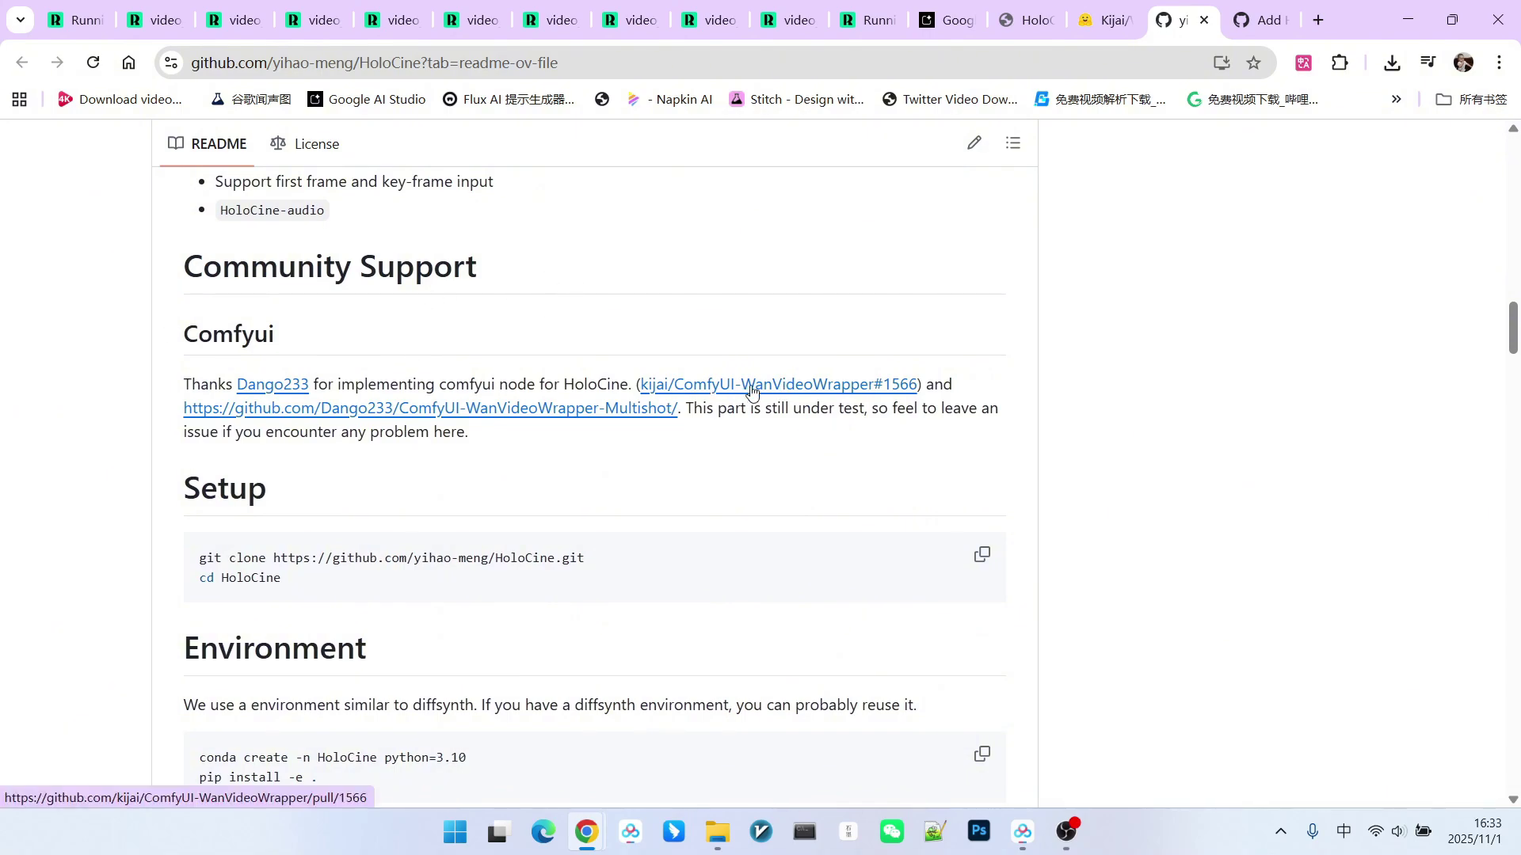
{"action": "scroll", "coordinate": [475, 261], "scroll_direction": "down", "scroll_amount": 1}
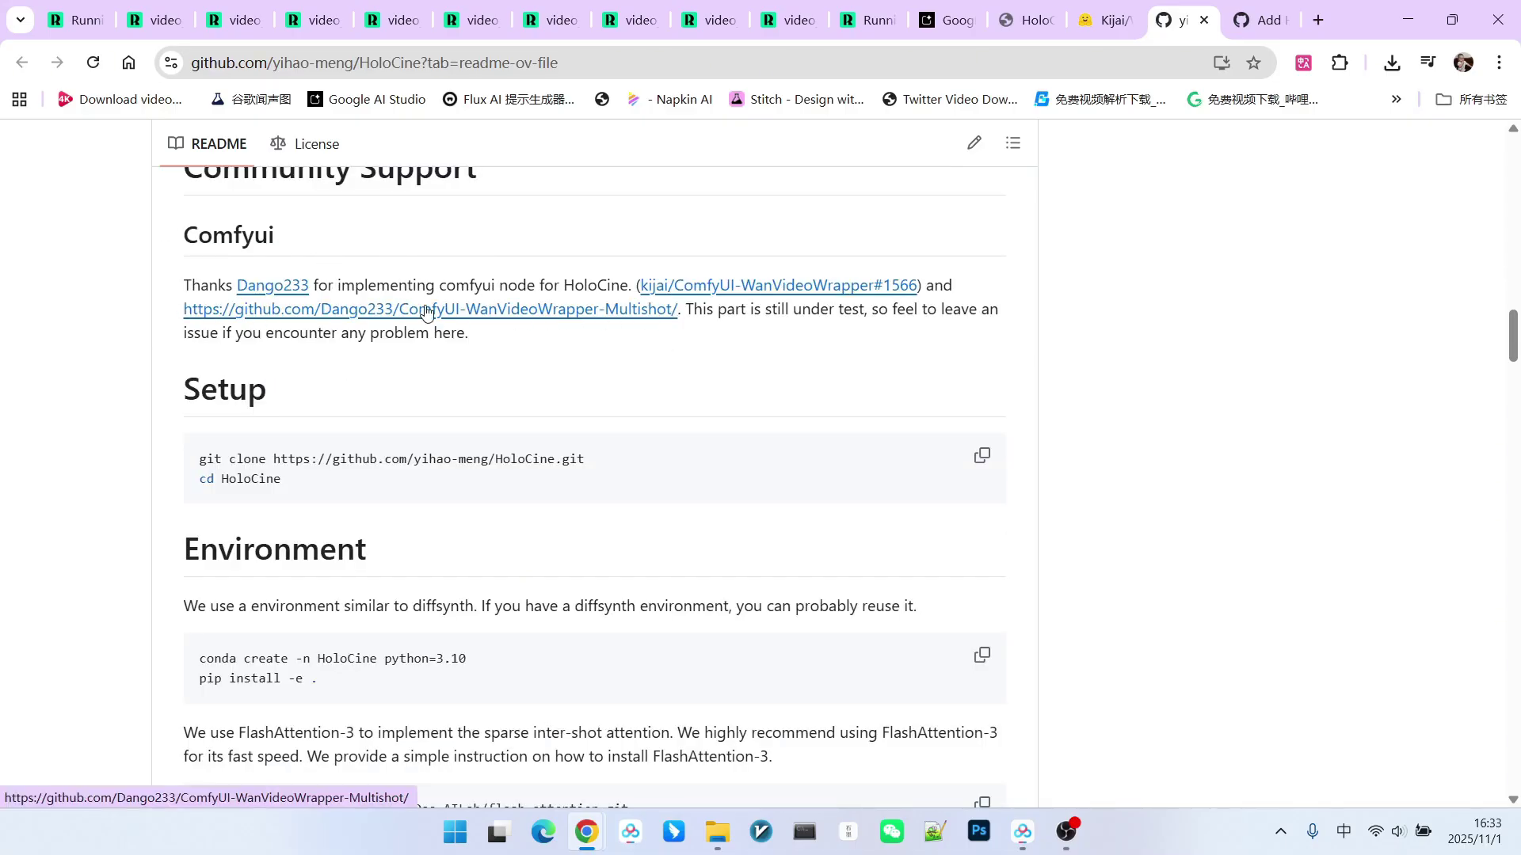
{"action": "scroll", "coordinate": [713, 301], "scroll_direction": "up", "scroll_amount": 1}
Open the HoloCine folder in the Hugging Face T2V model listing
{"action": "scroll", "coordinate": [792, 309], "scroll_direction": "down", "scroll_amount": 4}
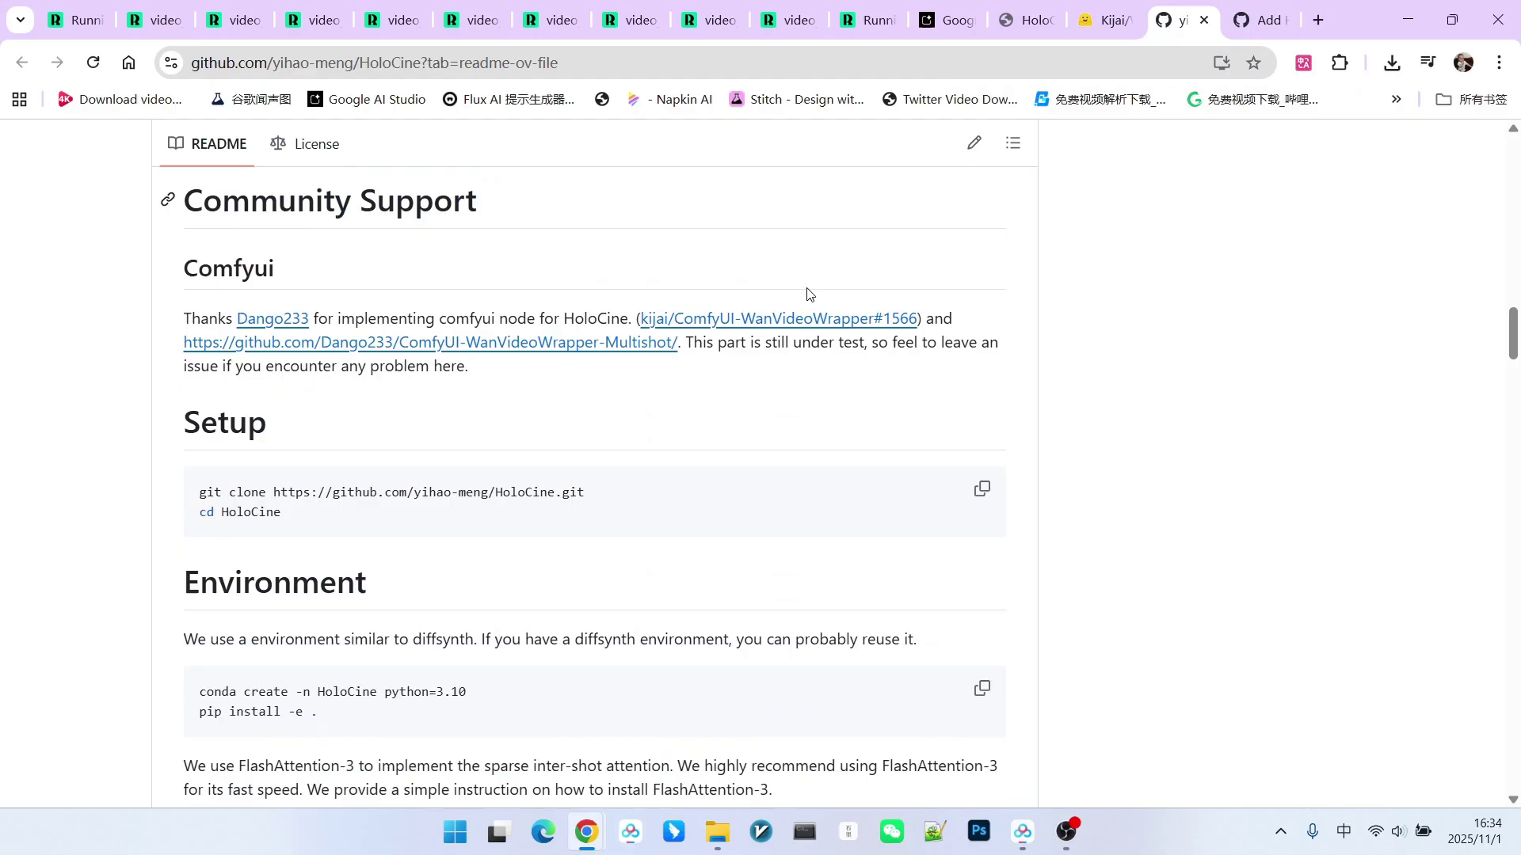
{"action": "scroll", "coordinate": [820, 289], "scroll_direction": "up", "scroll_amount": 4}
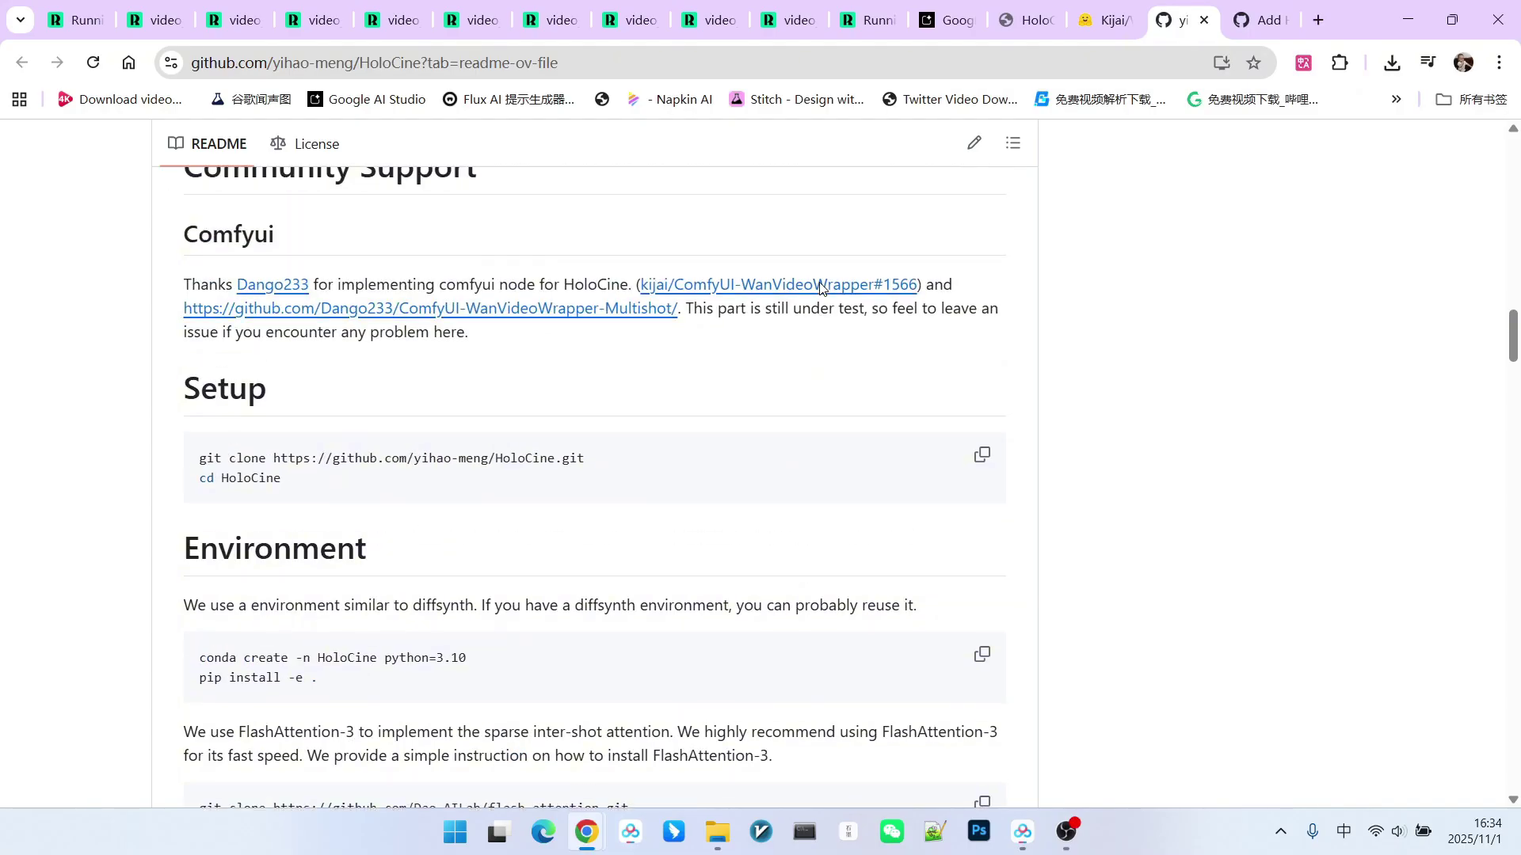
{"action": "key", "text": "ctrl+shift+Tab"}
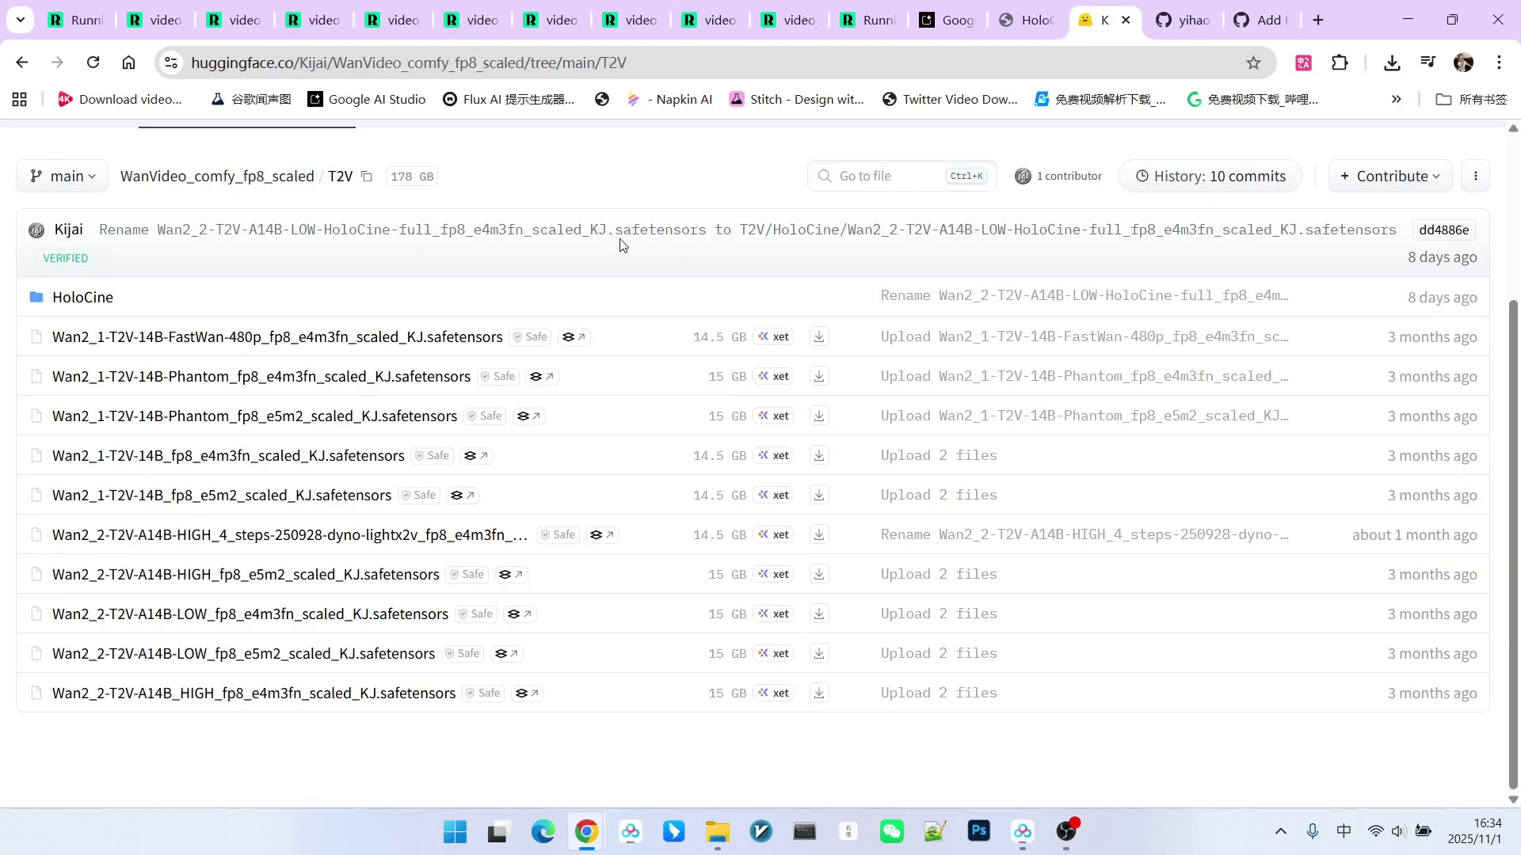
{"action": "left_click", "coordinate": [83, 297]}
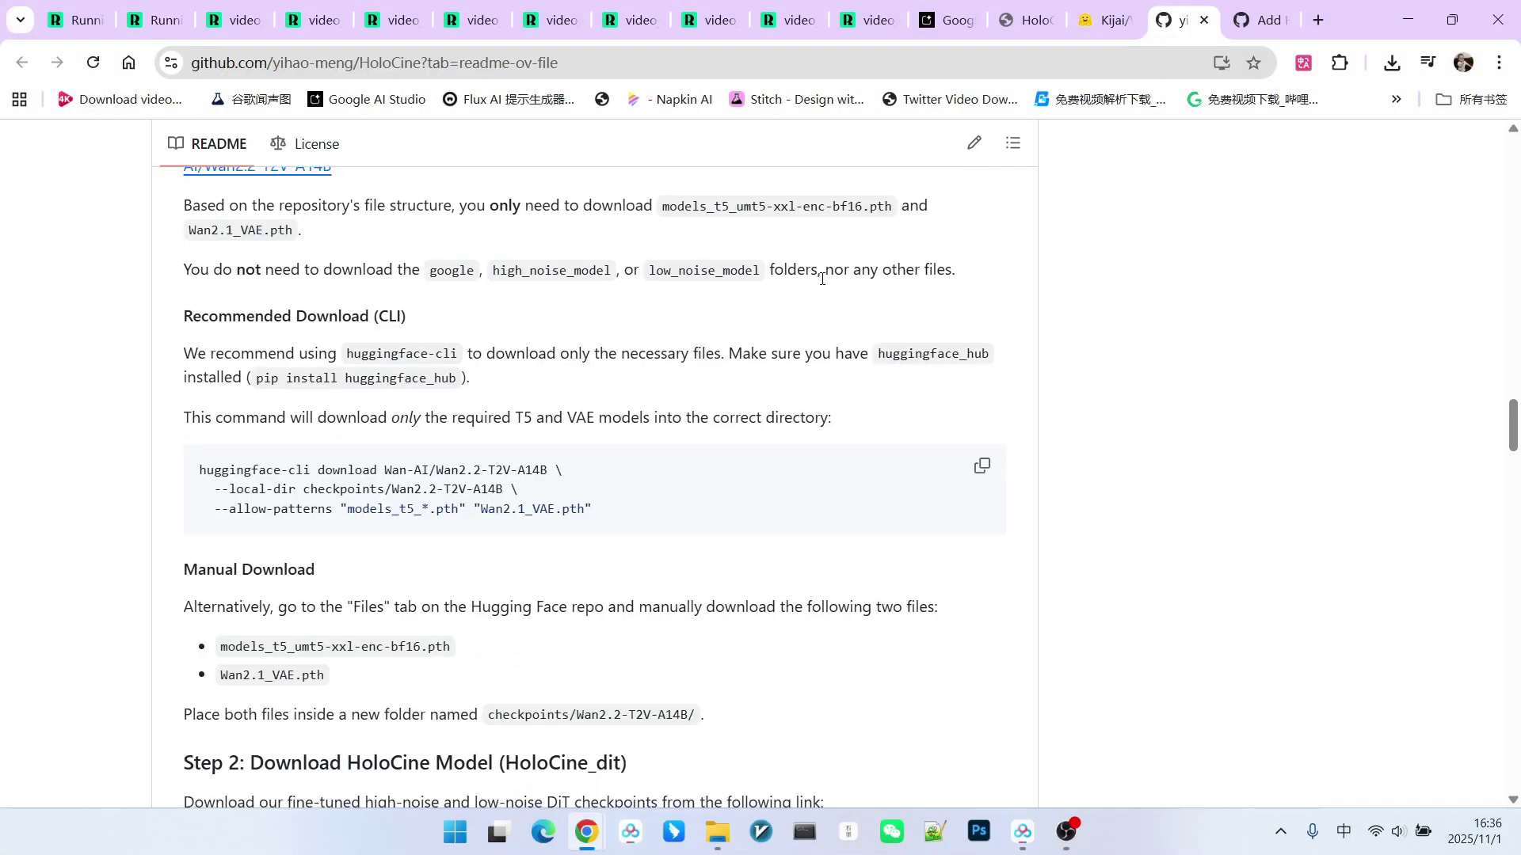
Scroll the README to Choice 1, then bring up the holo-cine.github.io demo videos
{"action": "scroll", "coordinate": [819, 285], "scroll_direction": "down", "scroll_amount": 10}
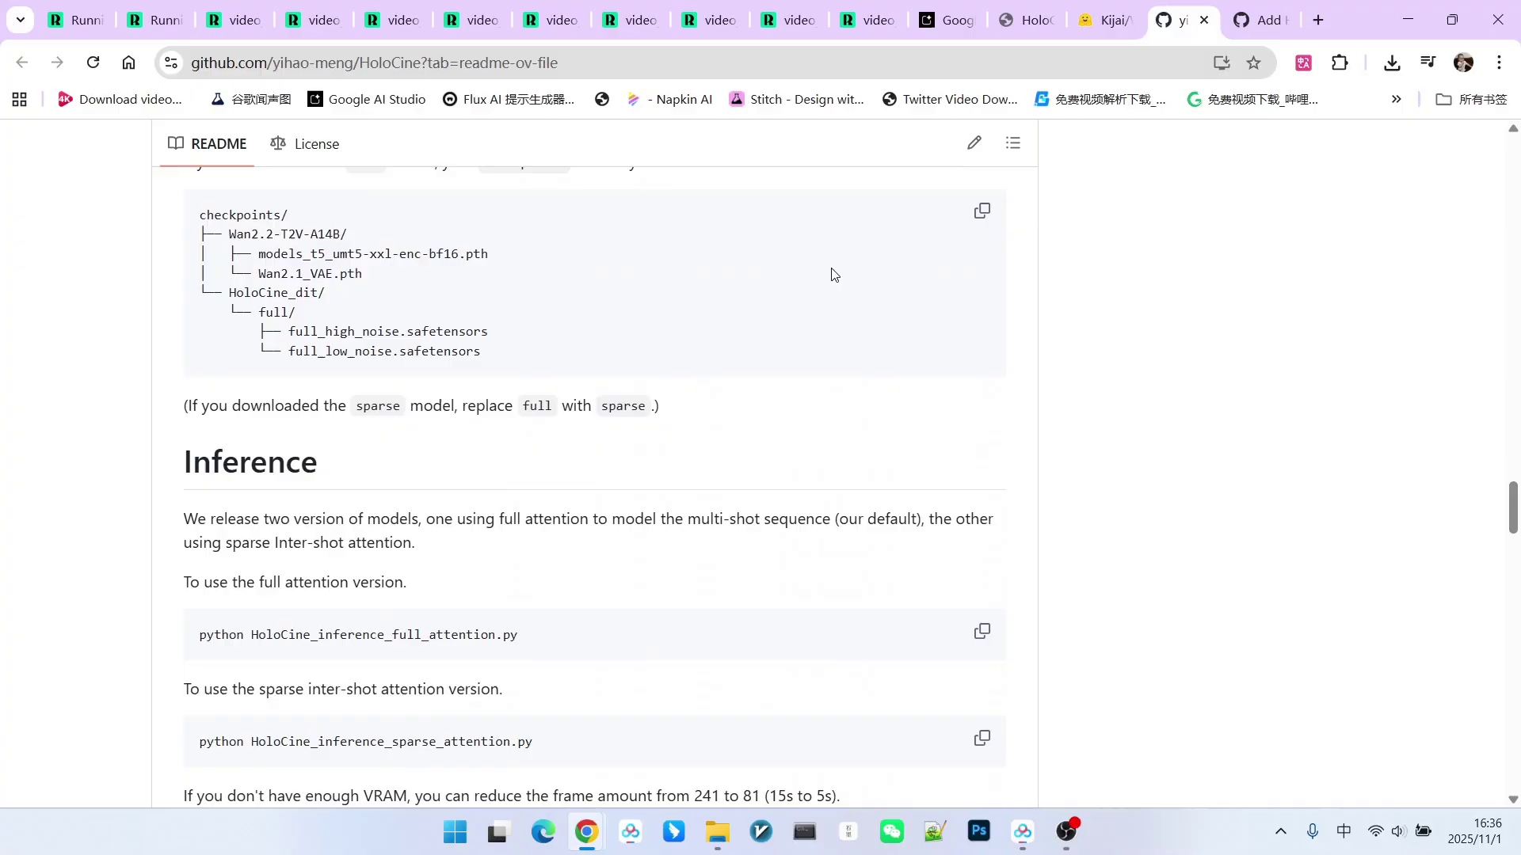
{"action": "scroll", "coordinate": [832, 275], "scroll_direction": "down", "scroll_amount": 10}
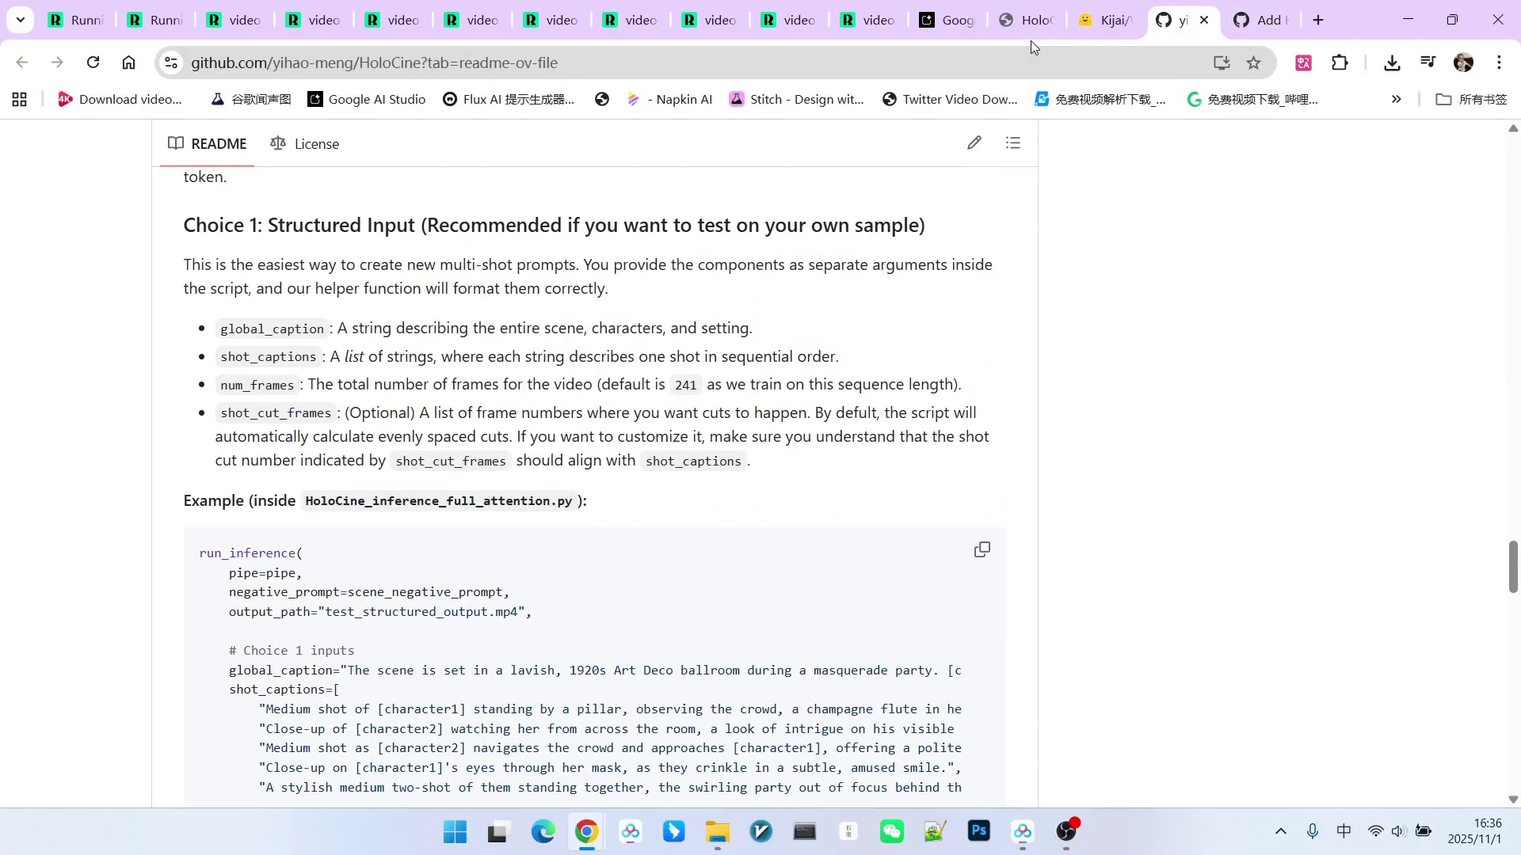
{"action": "left_click", "coordinate": [1027, 20]}
{"action": "scroll", "coordinate": [396, 396], "scroll_direction": "down", "scroll_amount": 5}
Highlight the character placeholder and per-shot caption markers in the demo prompts
{"action": "left_click_drag", "start_coordinate": [94, 320], "coordinate": [156, 325]}
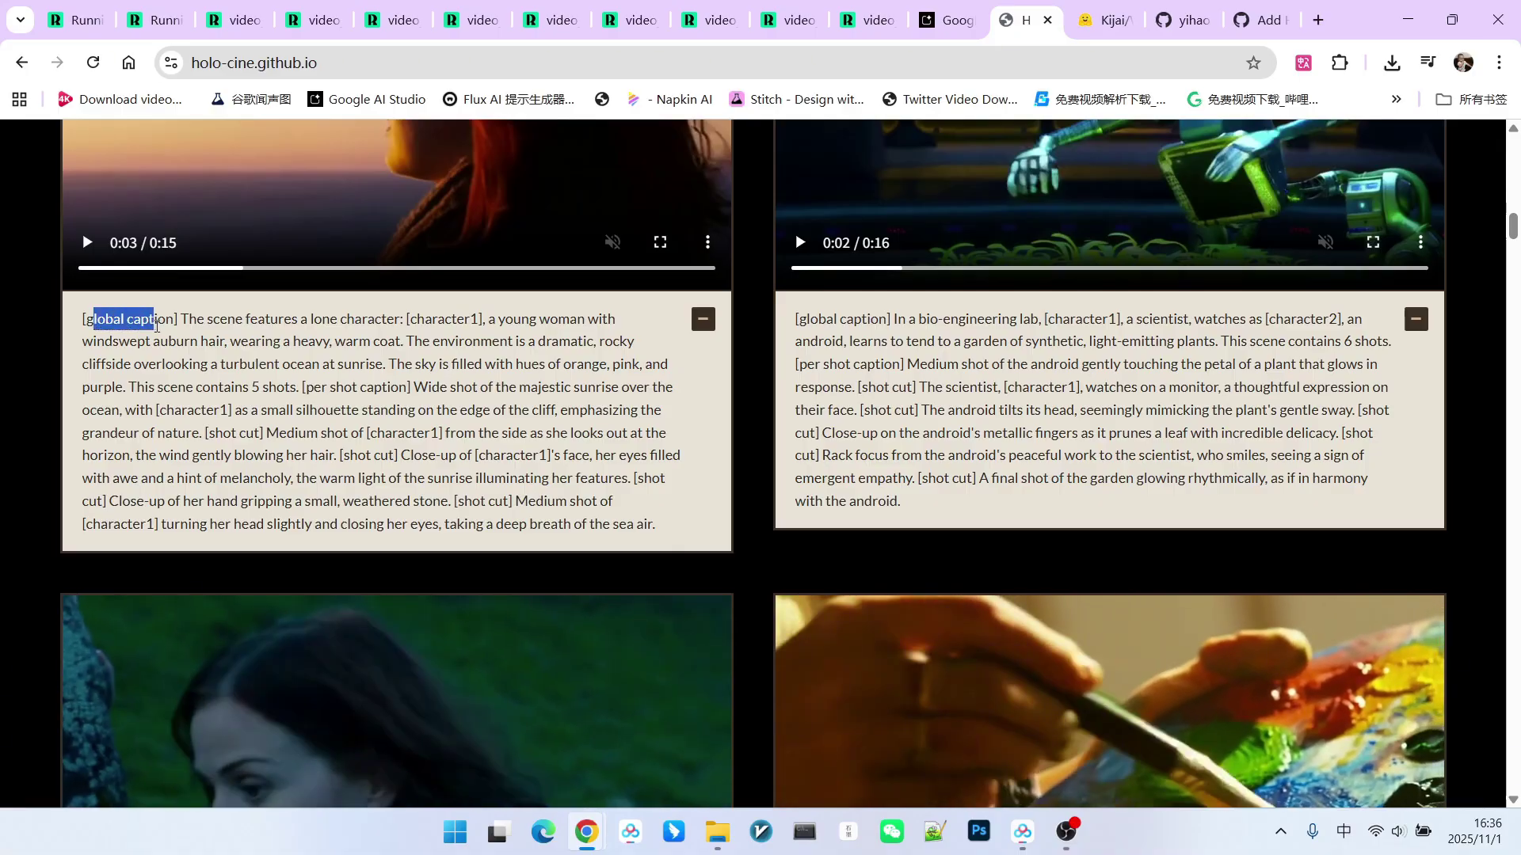
{"action": "left_click_drag", "start_coordinate": [415, 319], "coordinate": [465, 321]}
{"action": "left_click_drag", "start_coordinate": [315, 387], "coordinate": [390, 388]}
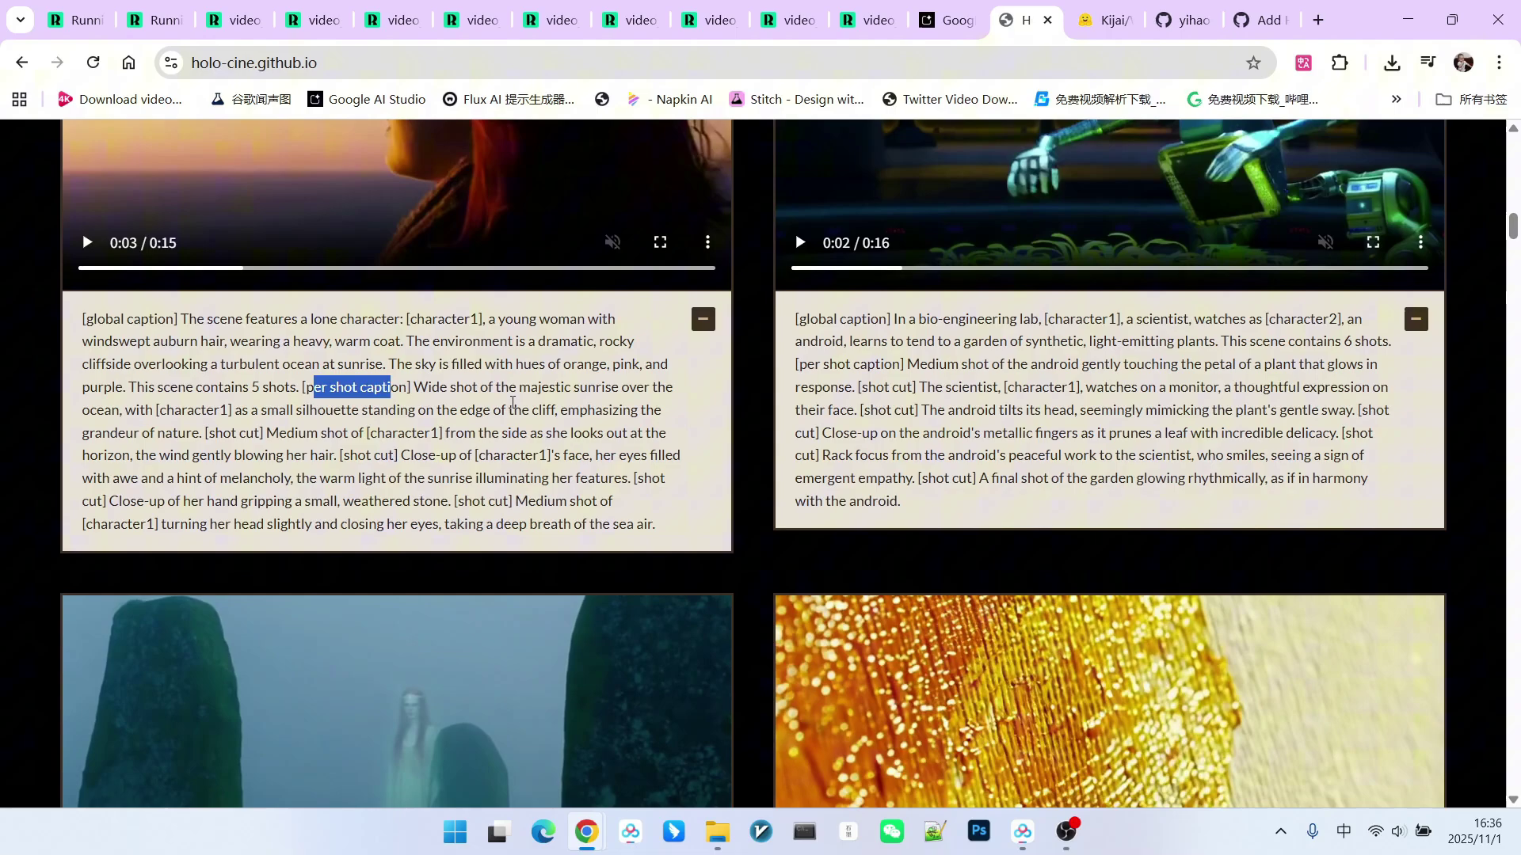
{"action": "scroll", "coordinate": [1033, 372], "scroll_direction": "down", "scroll_amount": 3}
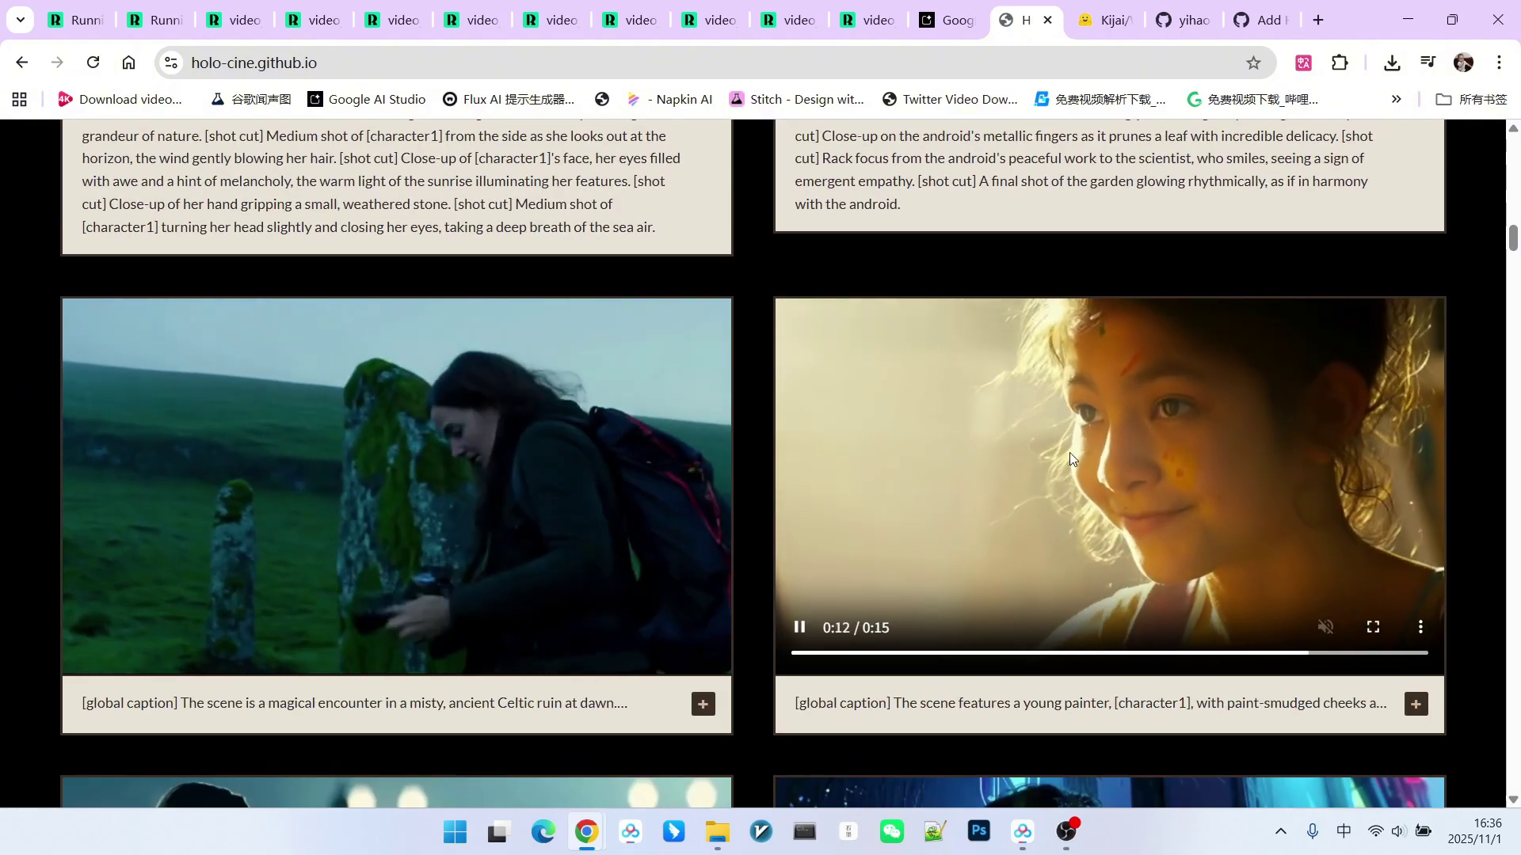
{"action": "scroll", "coordinate": [984, 361], "scroll_direction": "down", "scroll_amount": 2}
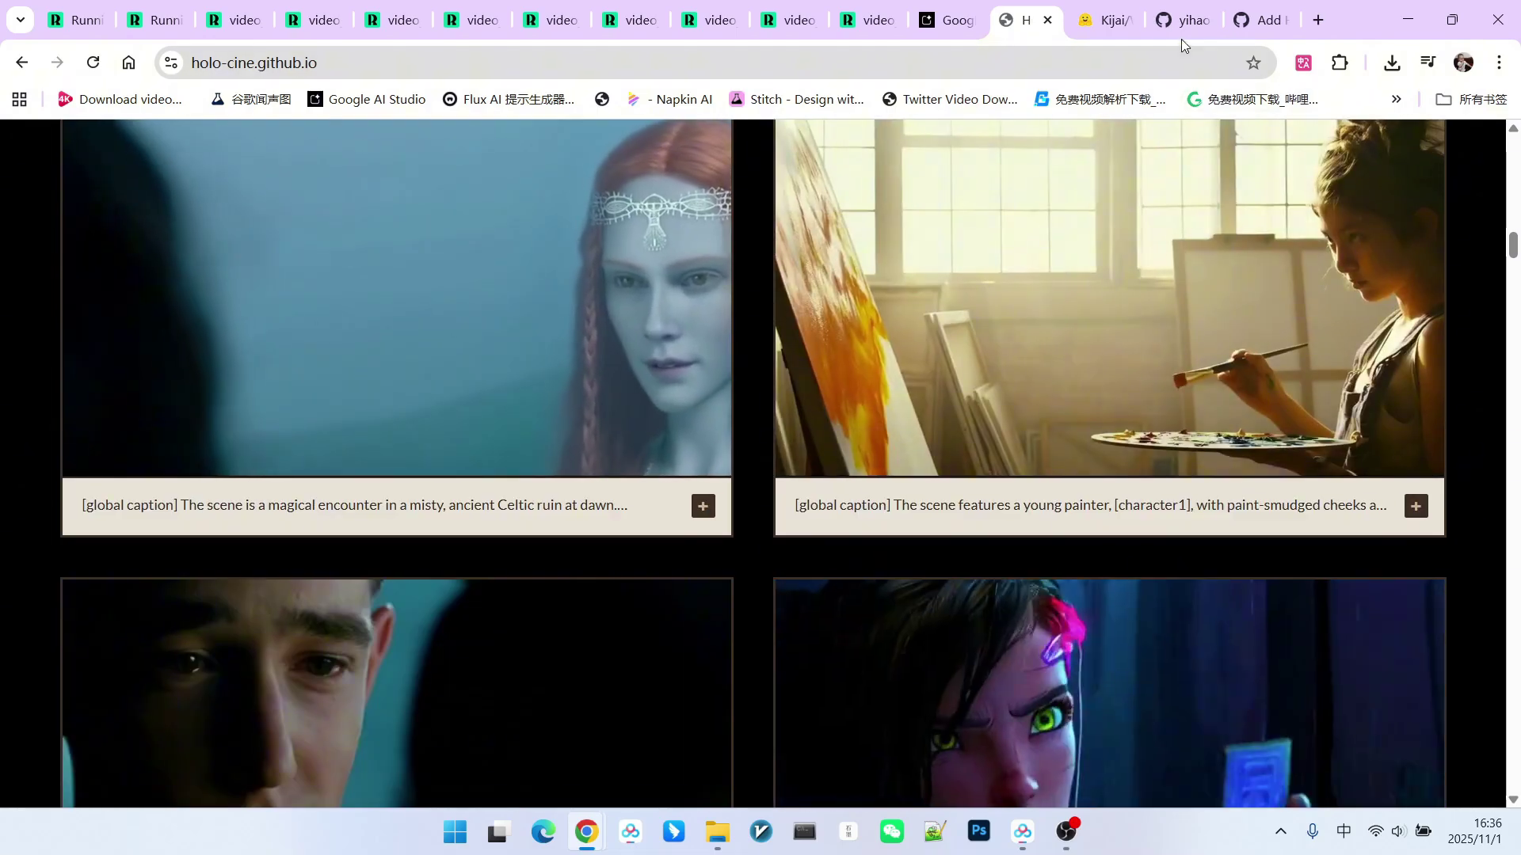
Return to the GitHub README and find the Choice 2: Raw String Input section
{"action": "left_click", "coordinate": [1190, 25]}
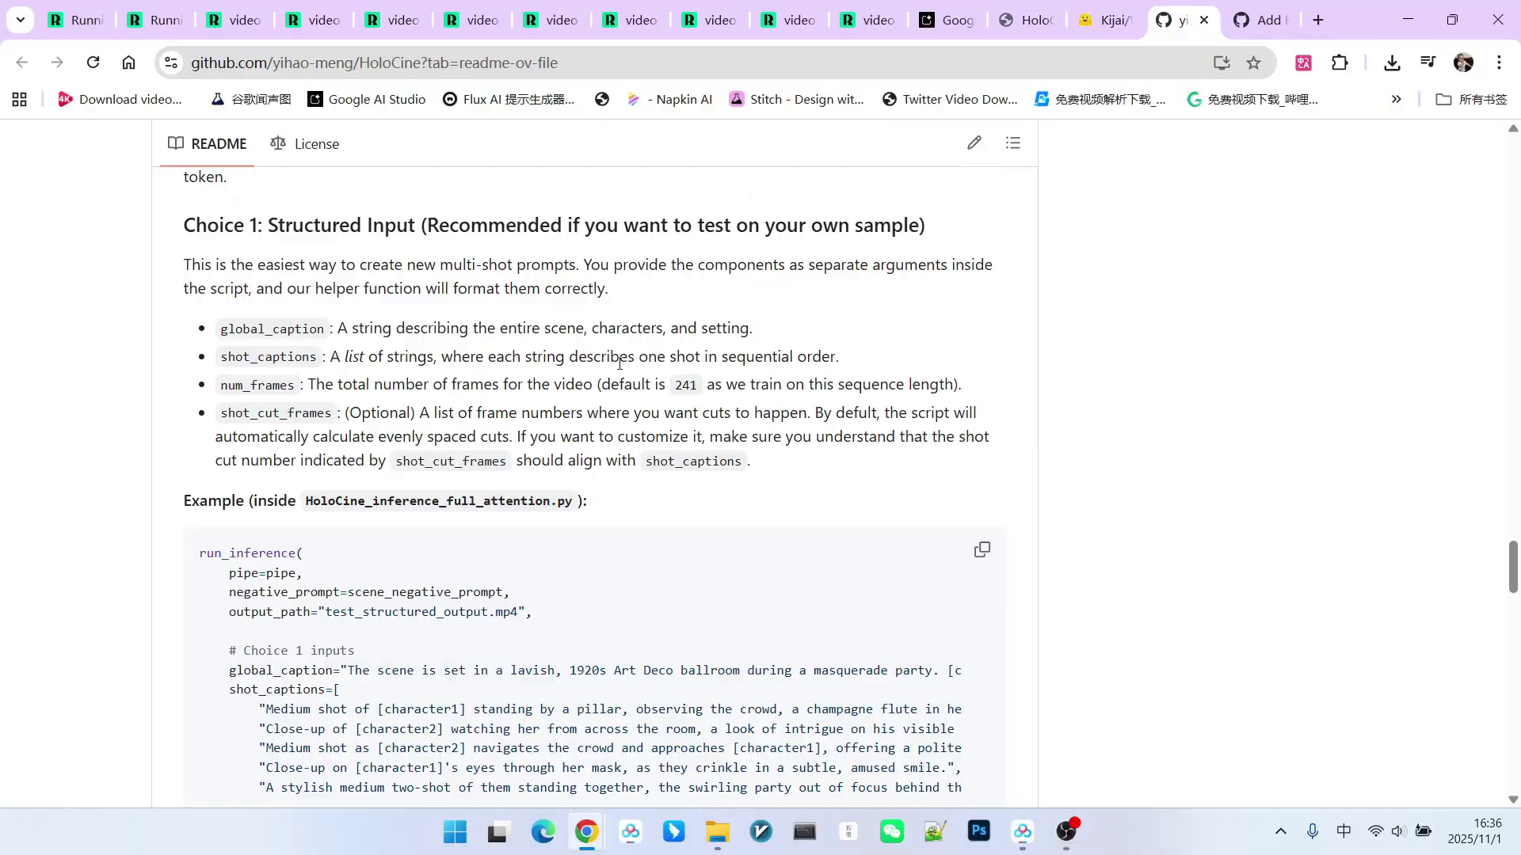
{"action": "scroll", "coordinate": [619, 364], "scroll_direction": "down", "scroll_amount": 1}
{"action": "scroll", "coordinate": [689, 325], "scroll_direction": "up", "scroll_amount": 2}
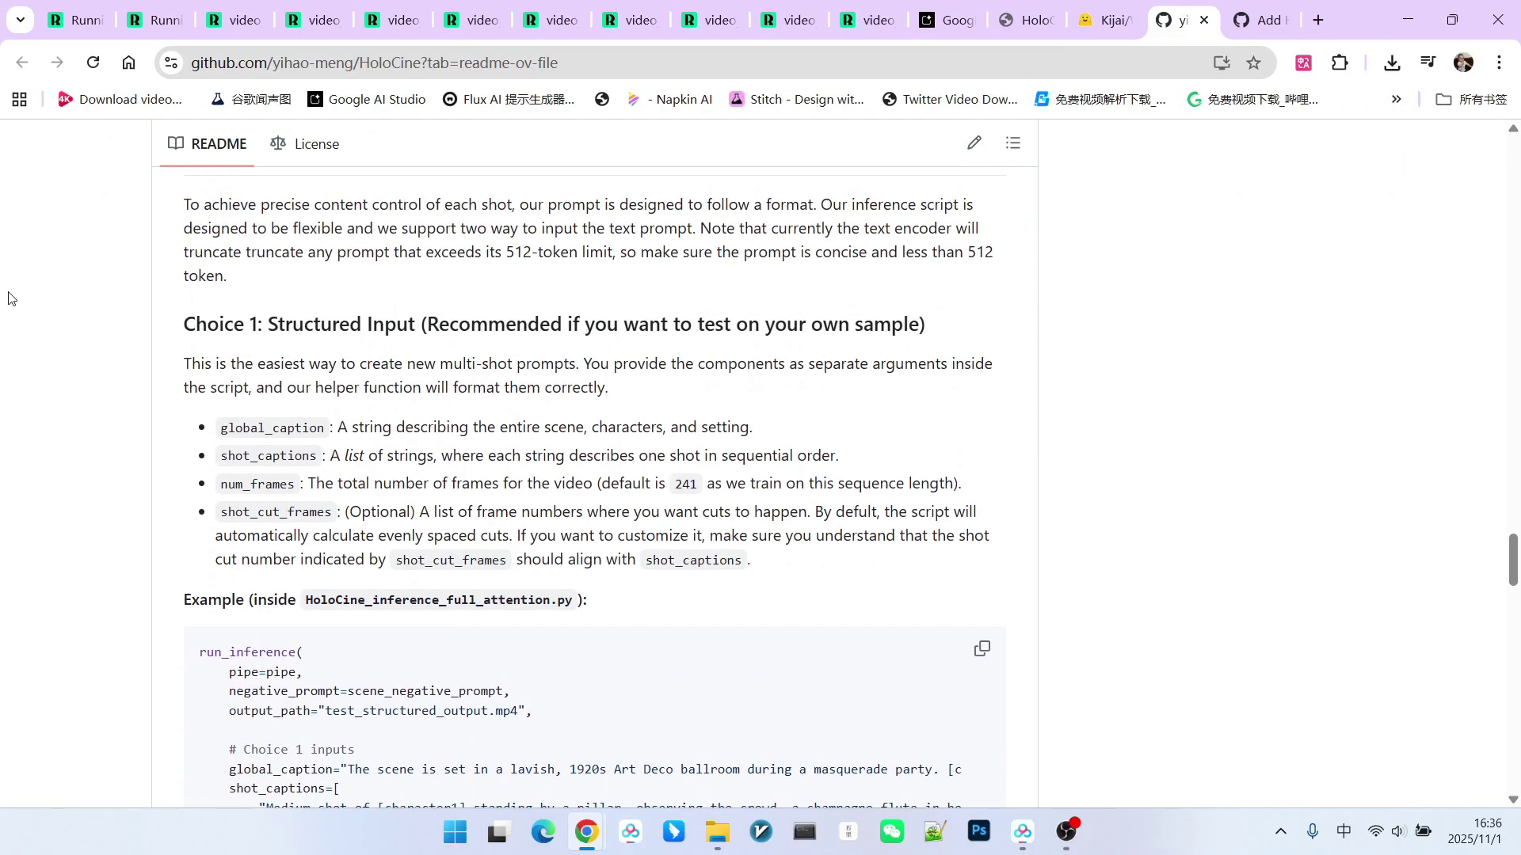
{"action": "scroll", "coordinate": [388, 285], "scroll_direction": "down", "scroll_amount": 1}
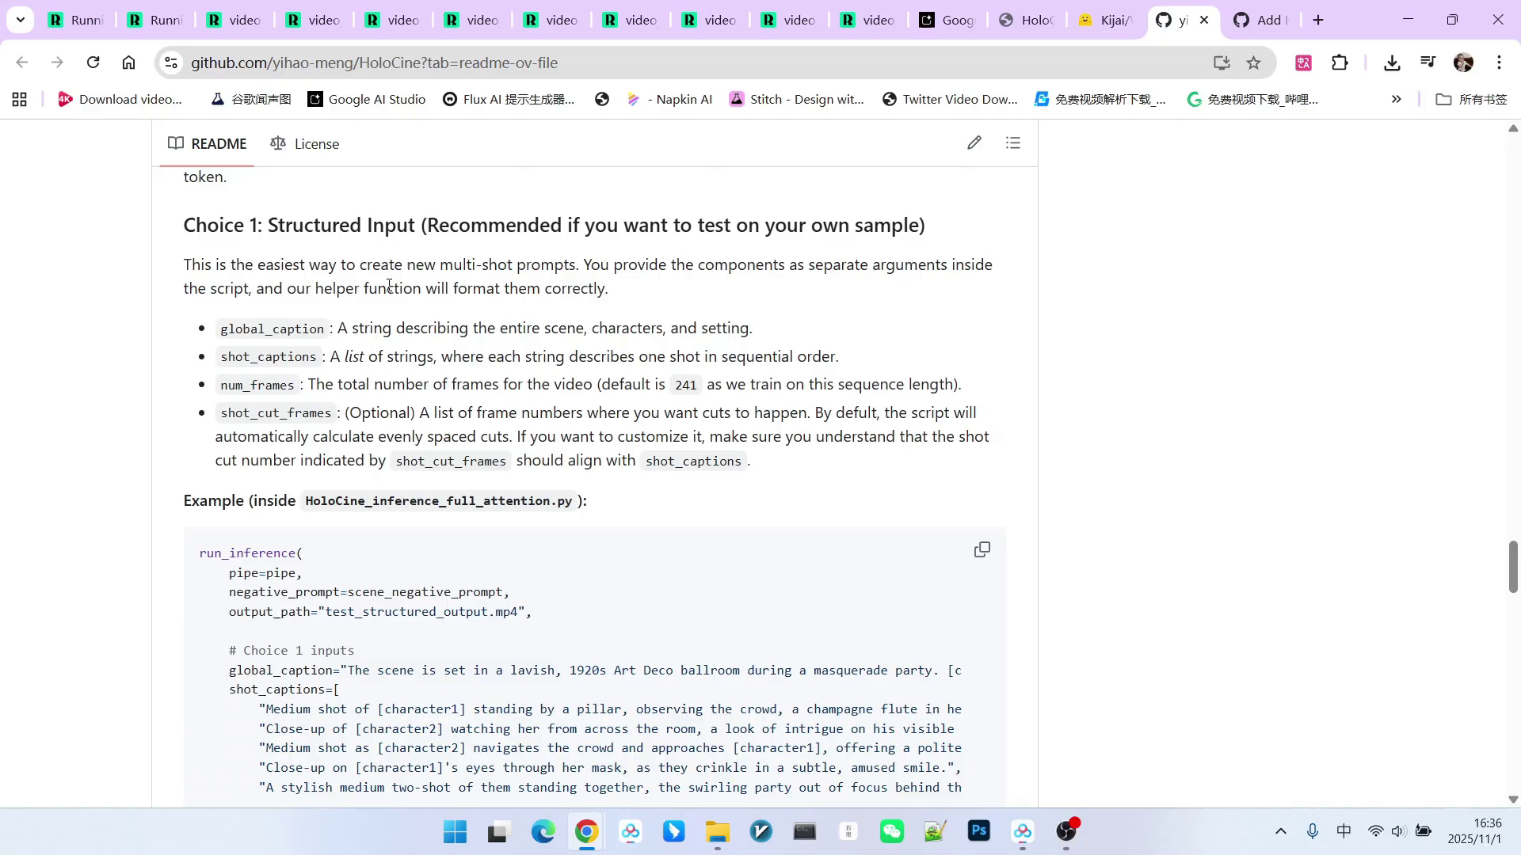
{"action": "scroll", "coordinate": [735, 292], "scroll_direction": "down", "scroll_amount": 12}
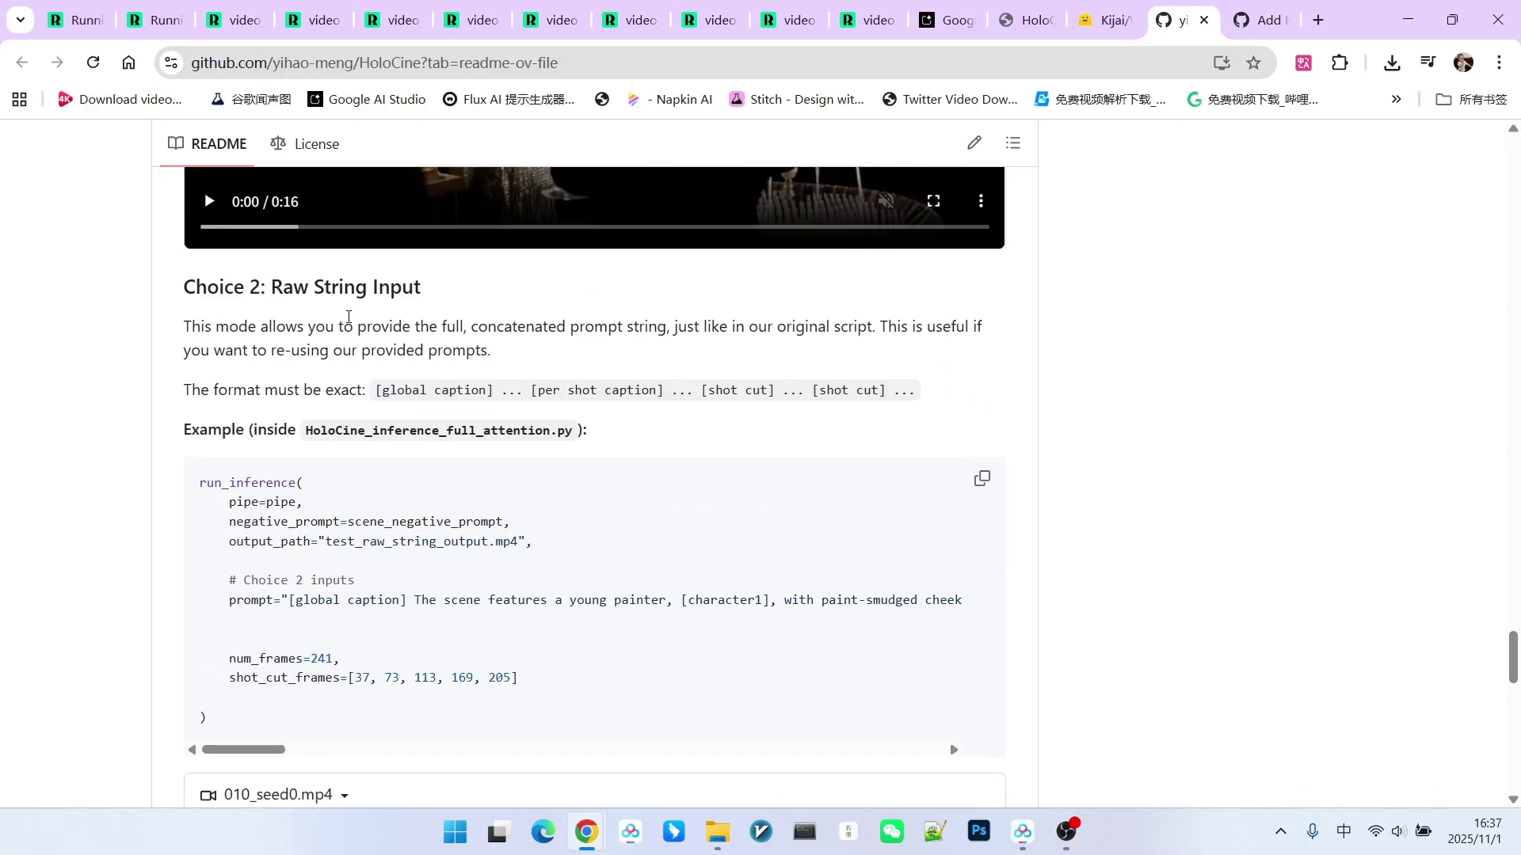
{"action": "left_click_drag", "start_coordinate": [270, 287], "coordinate": [468, 299]}
{"action": "scroll", "coordinate": [598, 297], "scroll_direction": "down", "scroll_amount": 1}
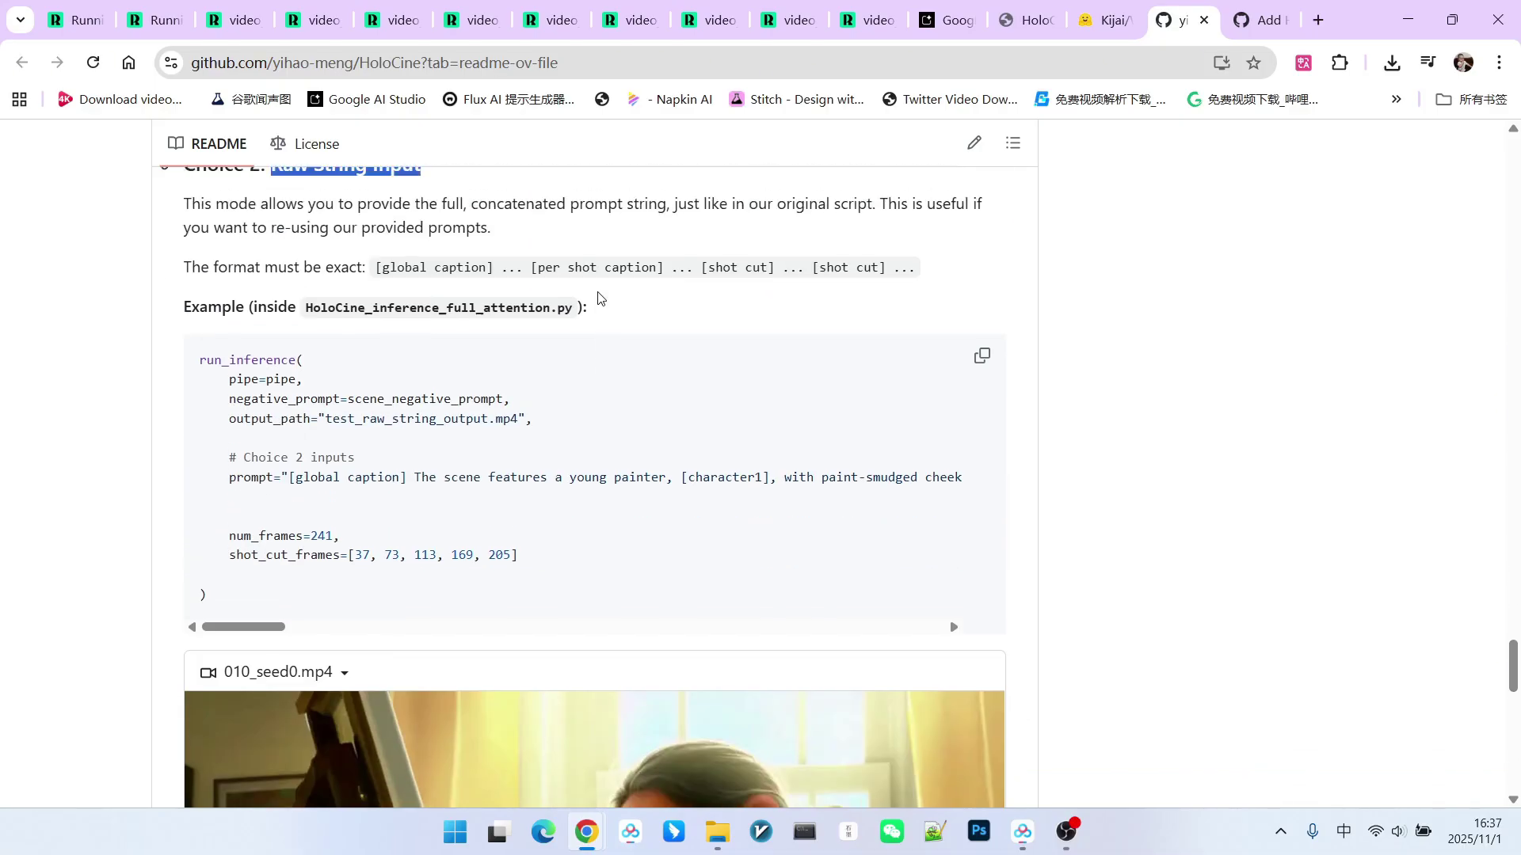
{"action": "scroll", "coordinate": [598, 298], "scroll_direction": "up", "scroll_amount": 1}
{"action": "left_click", "coordinate": [539, 284]}
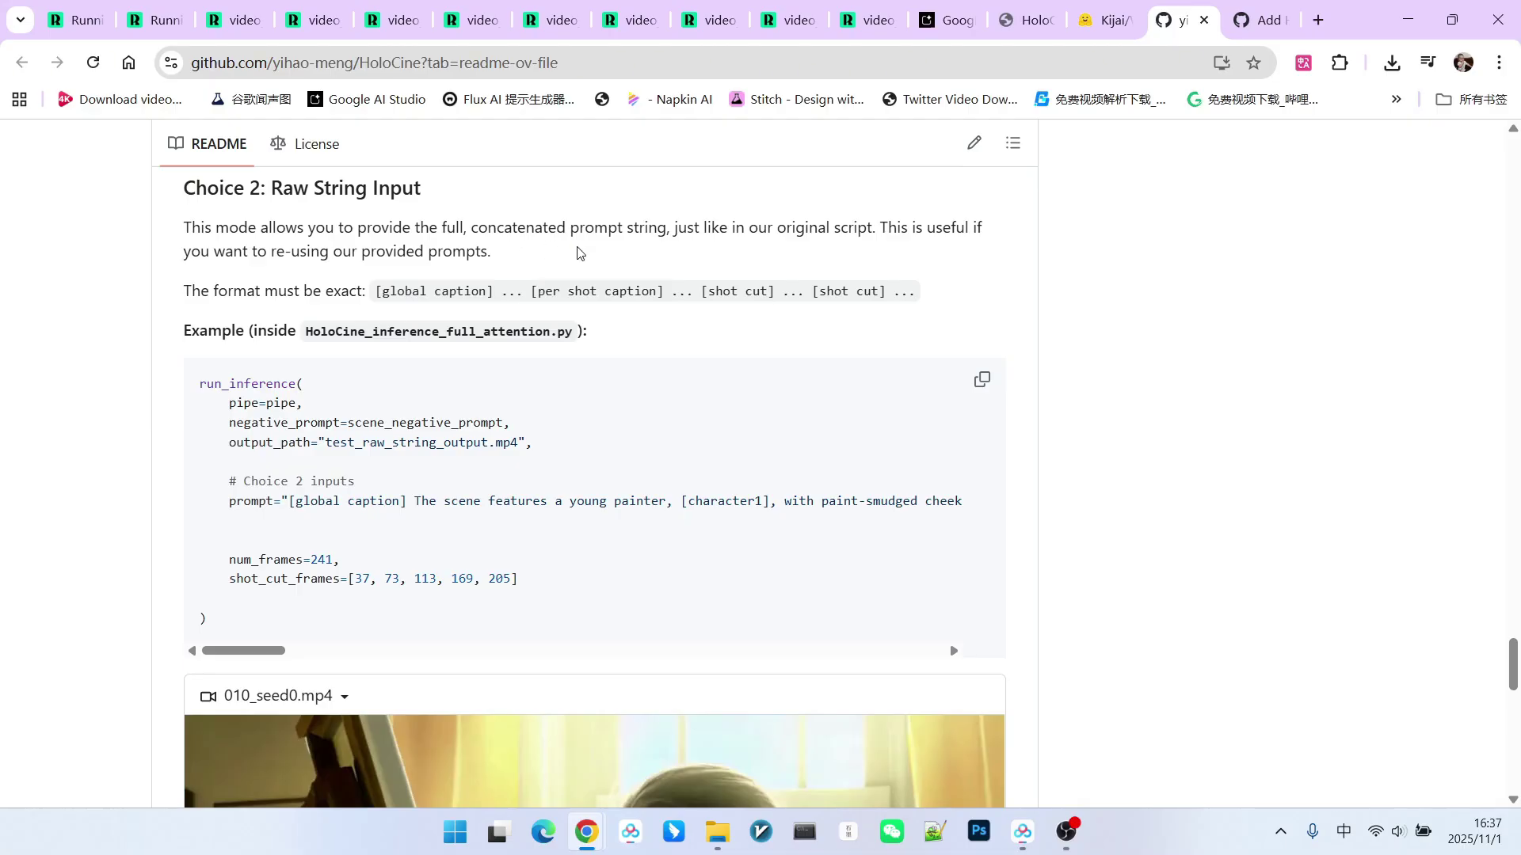
Highlight the [global caption], per-shot caption and ellipsis tags in the required prompt format
{"action": "left_click_drag", "start_coordinate": [380, 291], "coordinate": [746, 291]}
{"action": "left_click", "coordinate": [573, 306]}
{"action": "left_click_drag", "start_coordinate": [383, 291], "coordinate": [479, 291]}
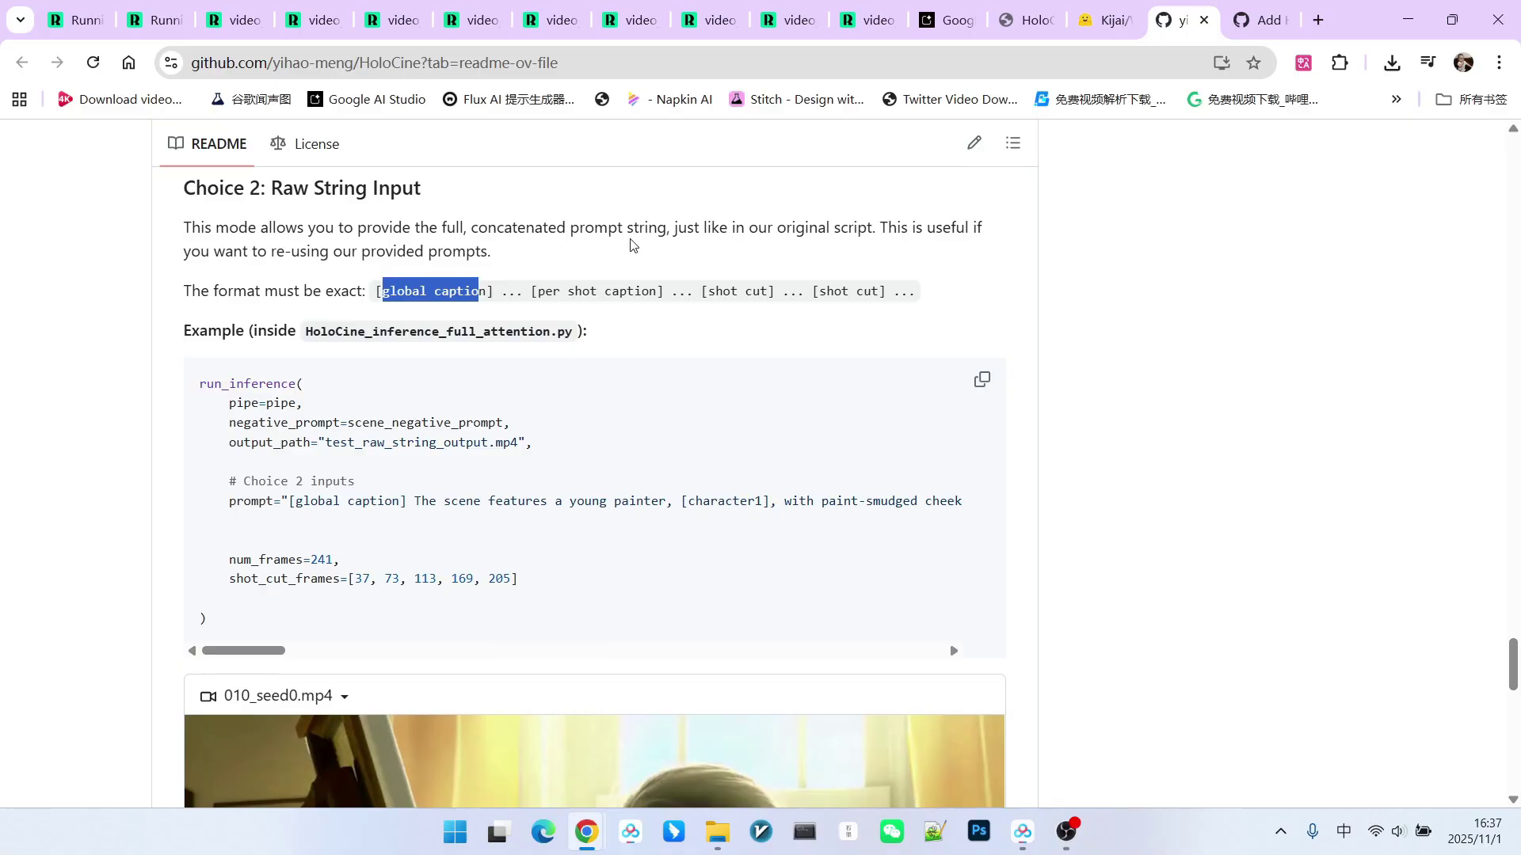
{"action": "left_click_drag", "start_coordinate": [539, 291], "coordinate": [656, 290]}
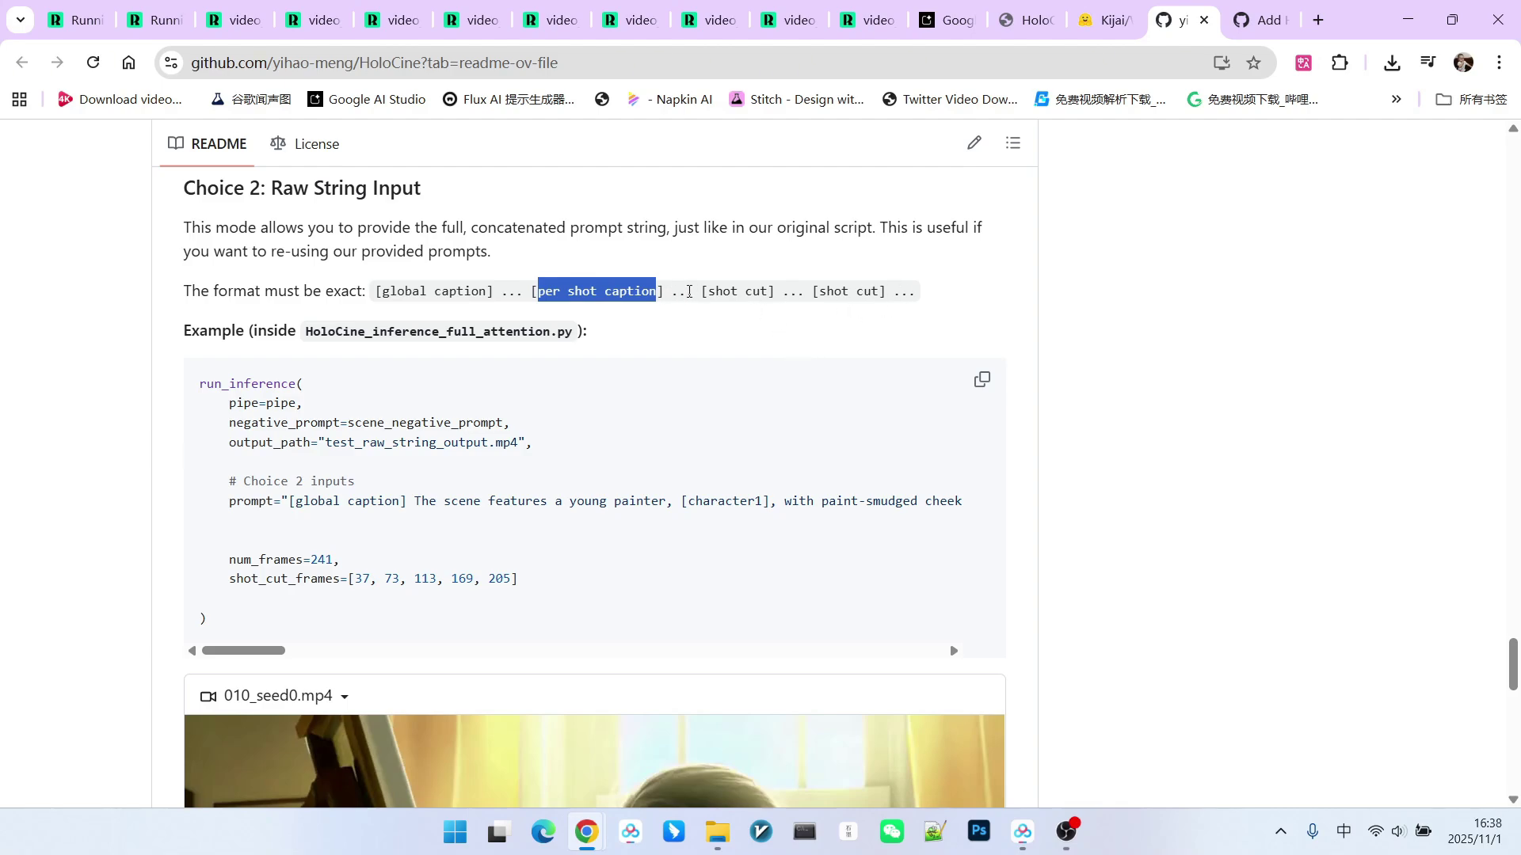
{"action": "left_click_drag", "start_coordinate": [545, 292], "coordinate": [643, 296]}
{"action": "double_click", "coordinate": [682, 291]}
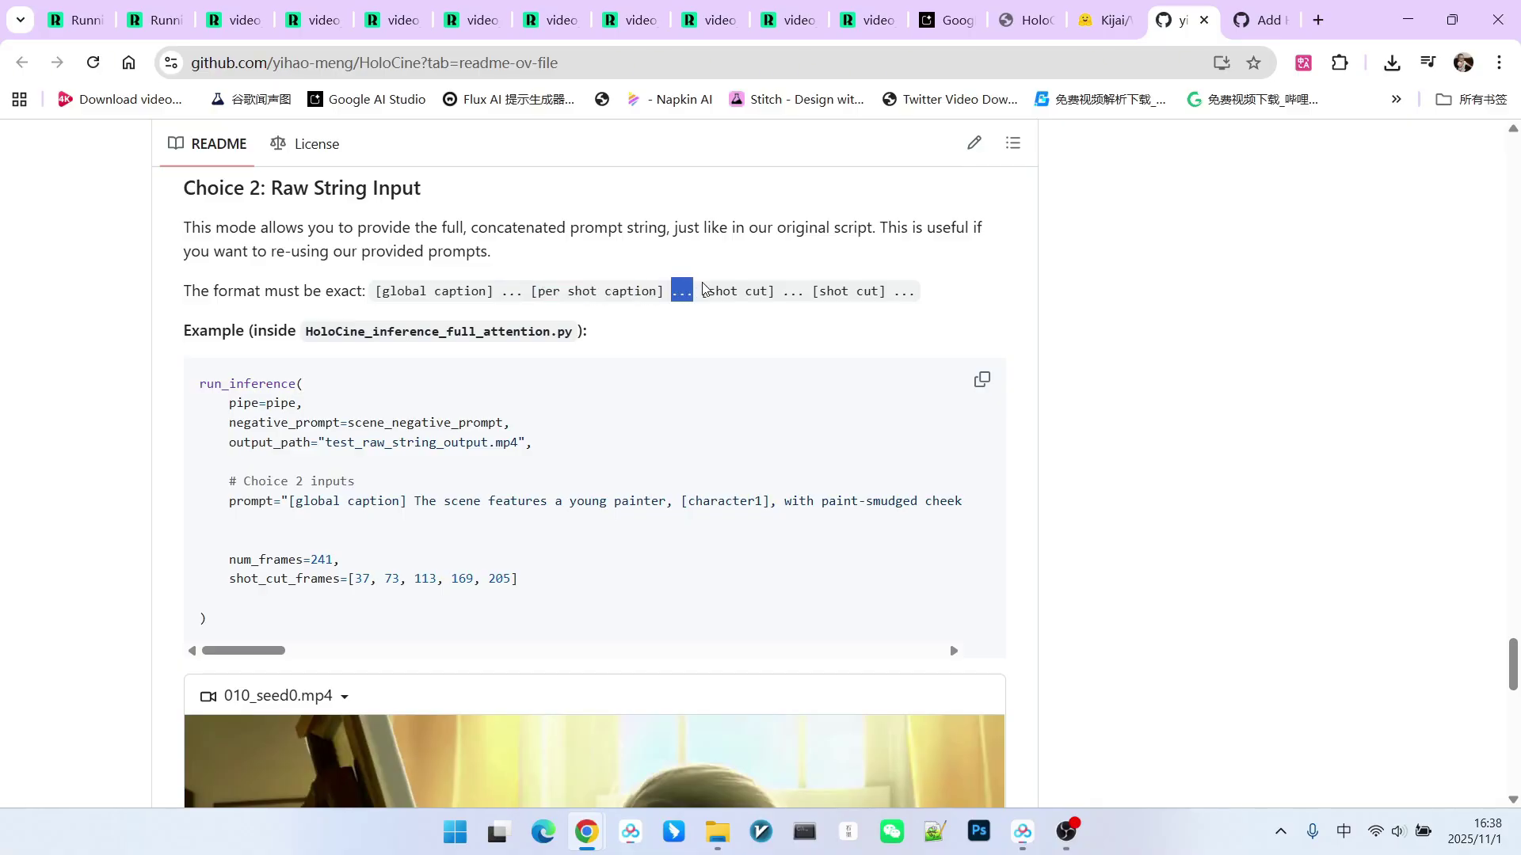
{"action": "scroll", "coordinate": [770, 386], "scroll_direction": "up", "scroll_amount": 1}
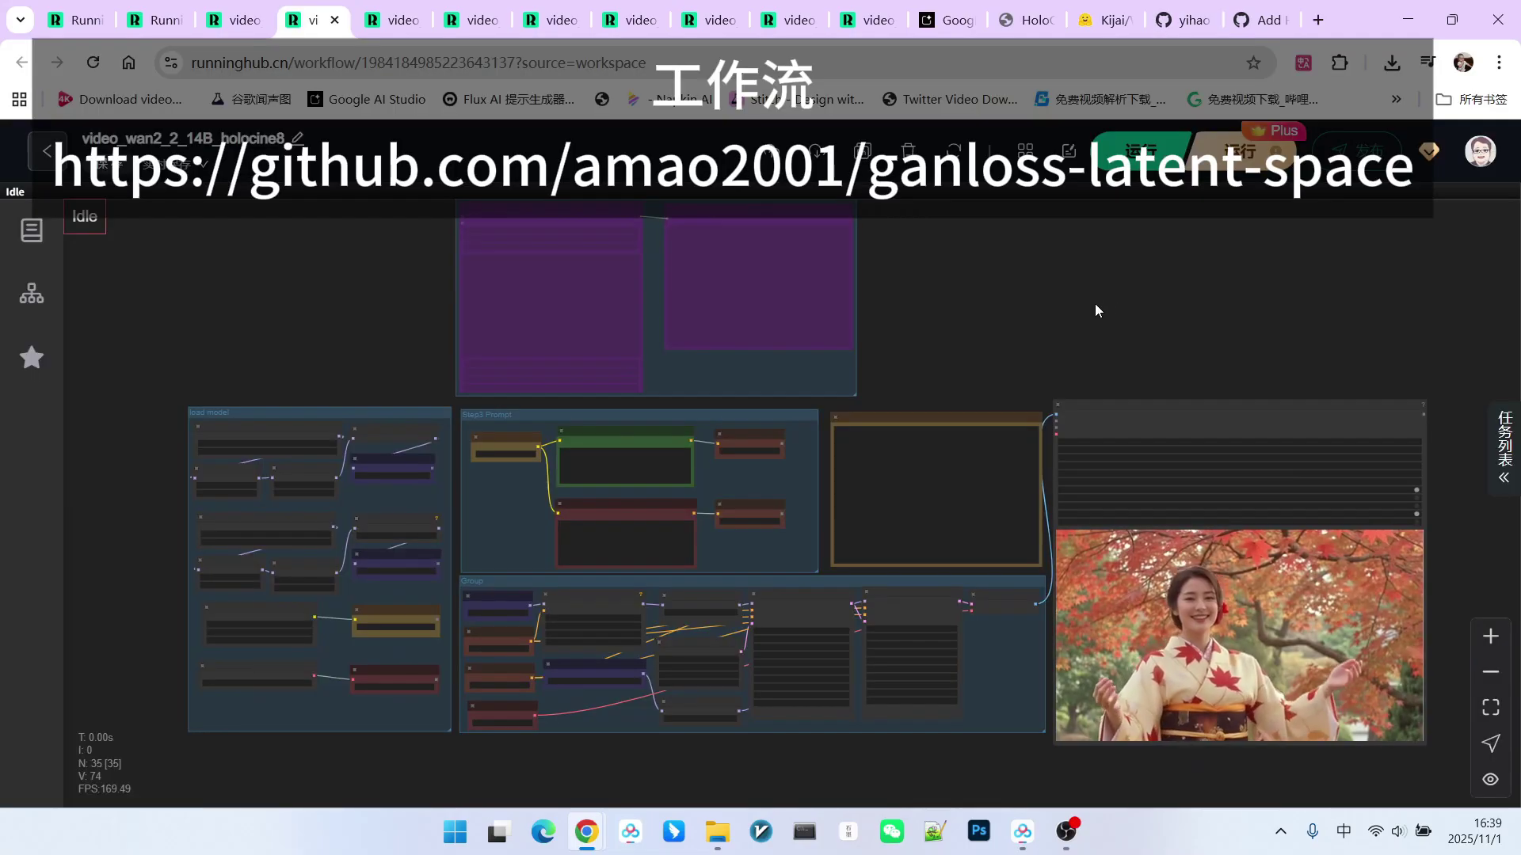
Navigate the graph to the HIGH and LOW Load Diffusion Model nodes and select each
{"action": "left_click_drag", "start_coordinate": [1096, 306], "coordinate": [1095, 254]}
{"action": "scroll", "coordinate": [312, 312], "scroll_direction": "up", "scroll_amount": 3}
{"action": "scroll", "coordinate": [700, 235], "scroll_direction": "up", "scroll_amount": 2}
{"action": "left_click_drag", "start_coordinate": [312, 312], "coordinate": [452, 258]}
{"action": "scroll", "coordinate": [689, 236], "scroll_direction": "down", "scroll_amount": 2}
{"action": "scroll", "coordinate": [697, 230], "scroll_direction": "down", "scroll_amount": 2}
{"action": "scroll", "coordinate": [452, 258], "scroll_direction": "down", "scroll_amount": 2}
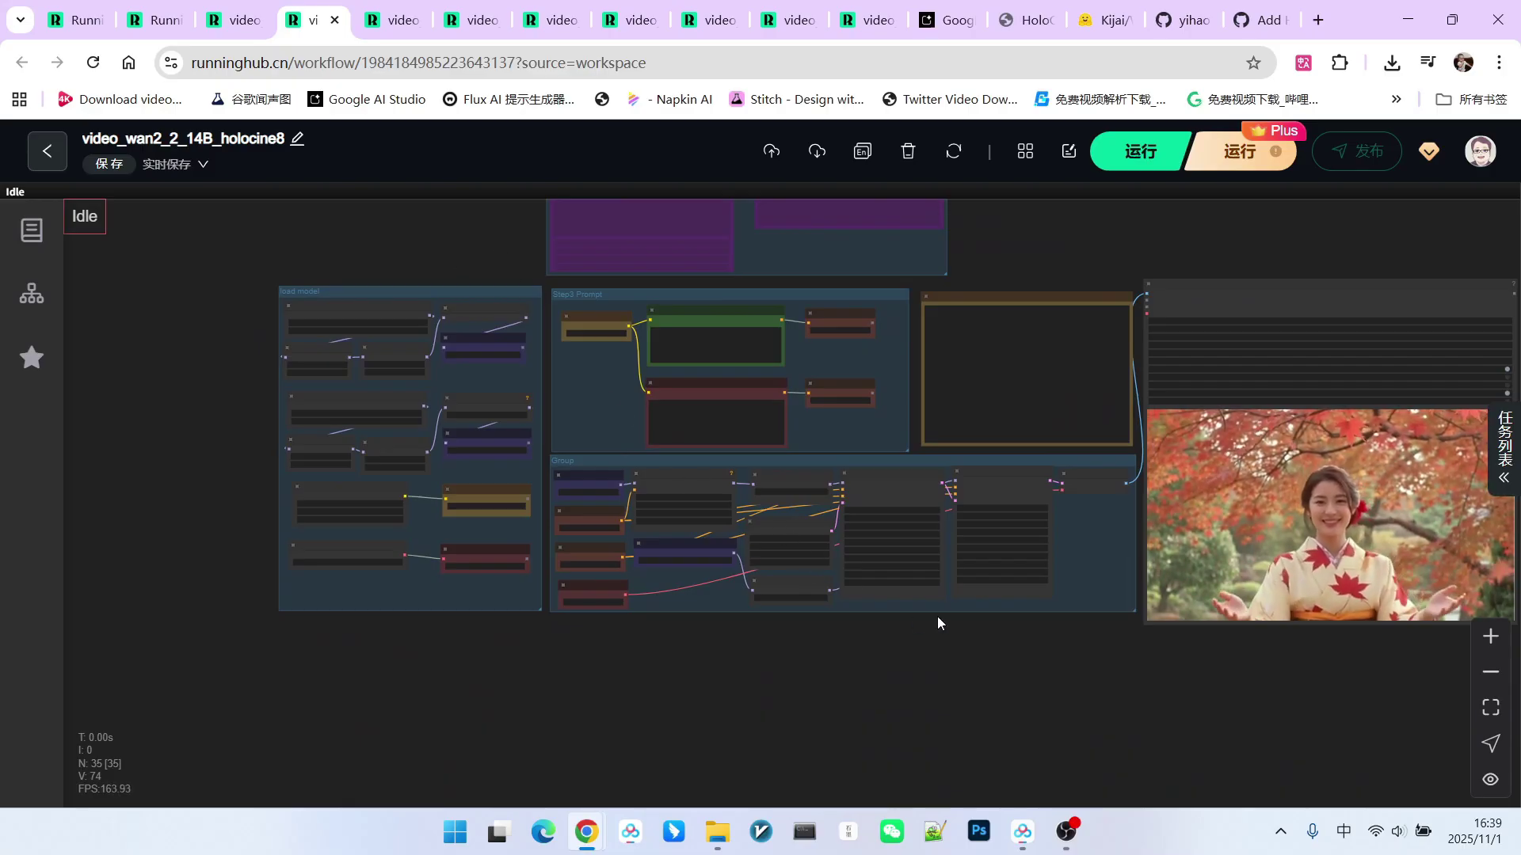
{"action": "left_click_drag", "start_coordinate": [1028, 643], "coordinate": [956, 675]}
{"action": "scroll", "coordinate": [238, 332], "scroll_direction": "up", "scroll_amount": 10}
{"action": "left_click", "coordinate": [558, 295]}
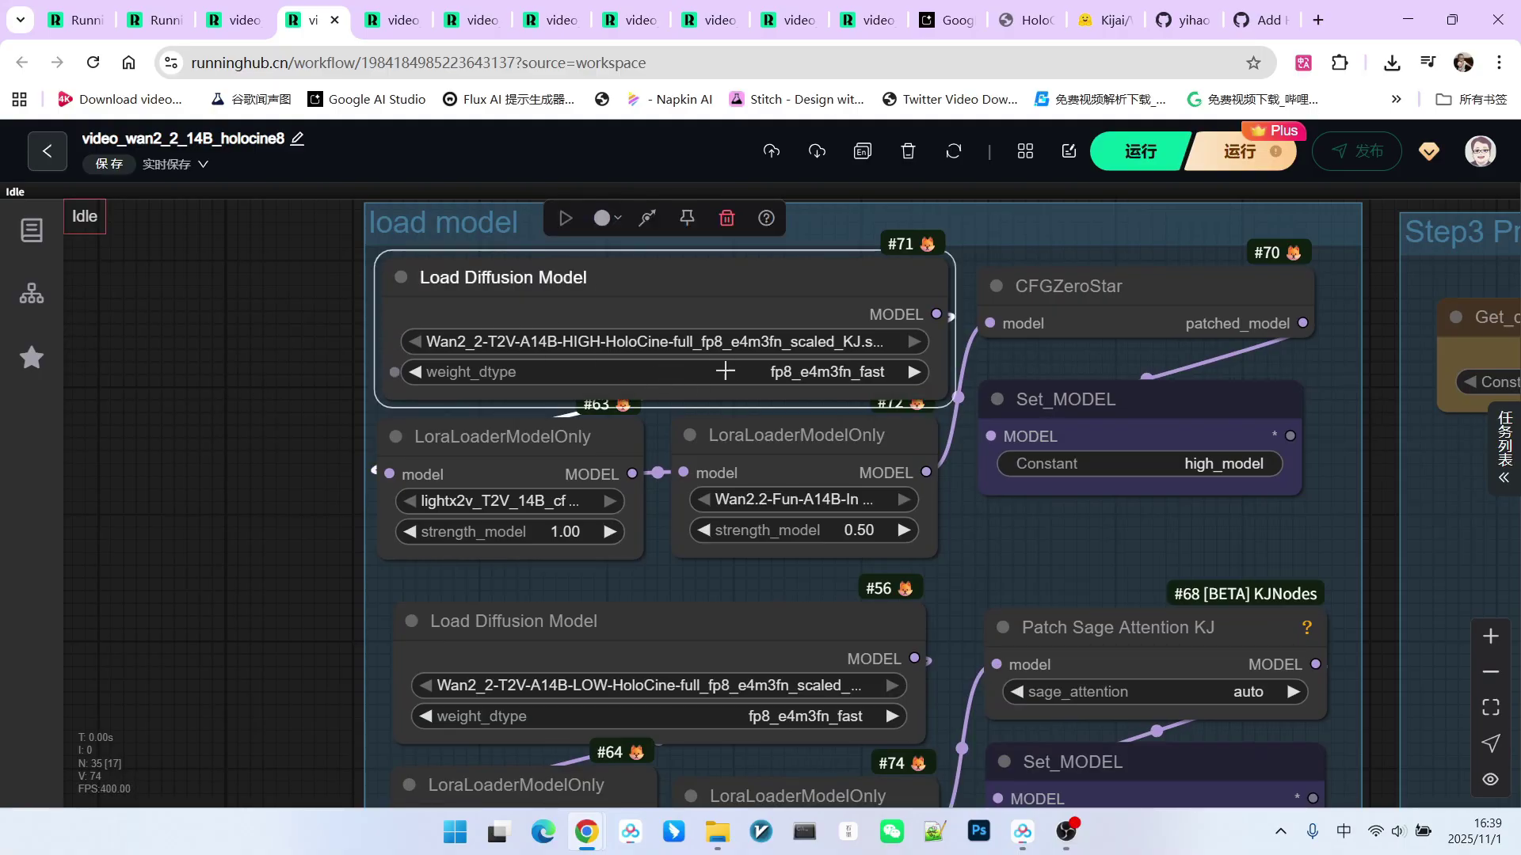
{"action": "left_click", "coordinate": [585, 671]}
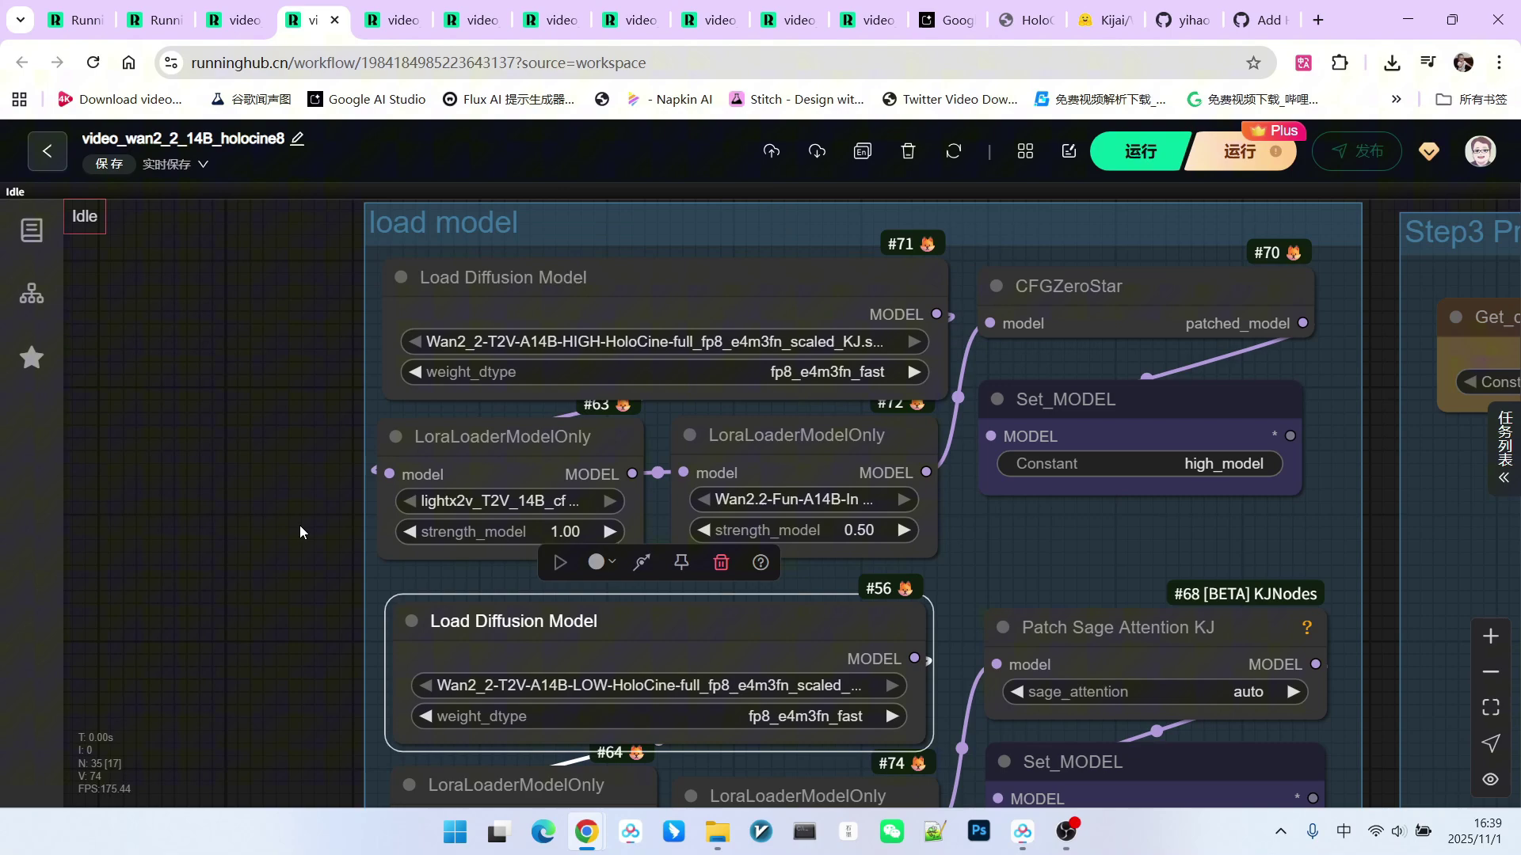
Enlarge lightx2v LoRA loader #63 to read its full file name, then shrink it back
{"action": "scroll", "coordinate": [327, 501], "scroll_direction": "up", "scroll_amount": 2}
{"action": "left_click", "coordinate": [479, 438]}
{"action": "scroll", "coordinate": [307, 596], "scroll_direction": "down", "scroll_amount": 3}
{"action": "left_click", "coordinate": [515, 579]}
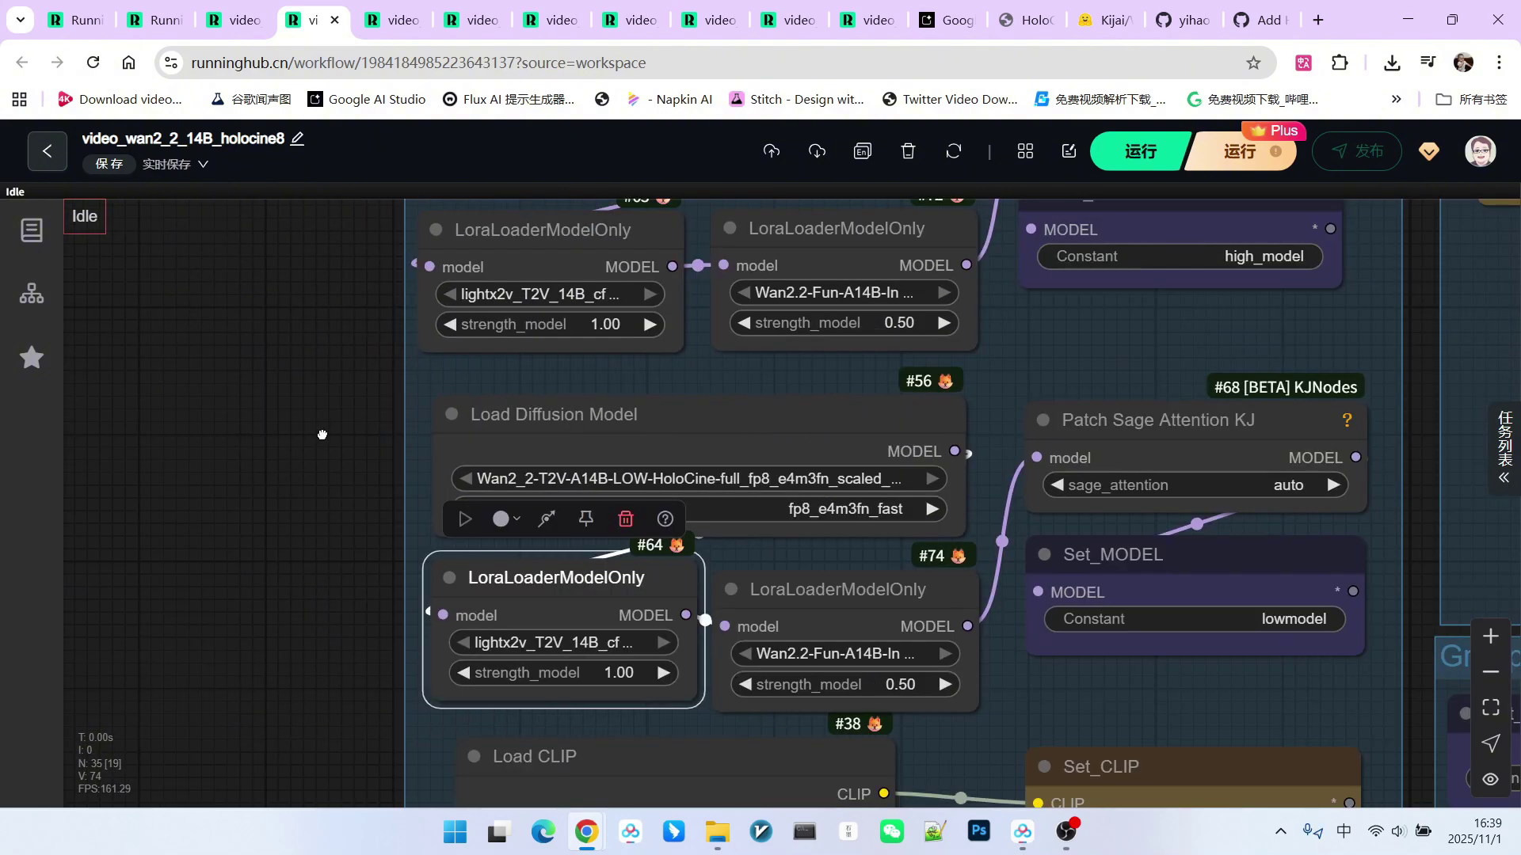
{"action": "scroll", "coordinate": [500, 434], "scroll_direction": "up", "scroll_amount": 1}
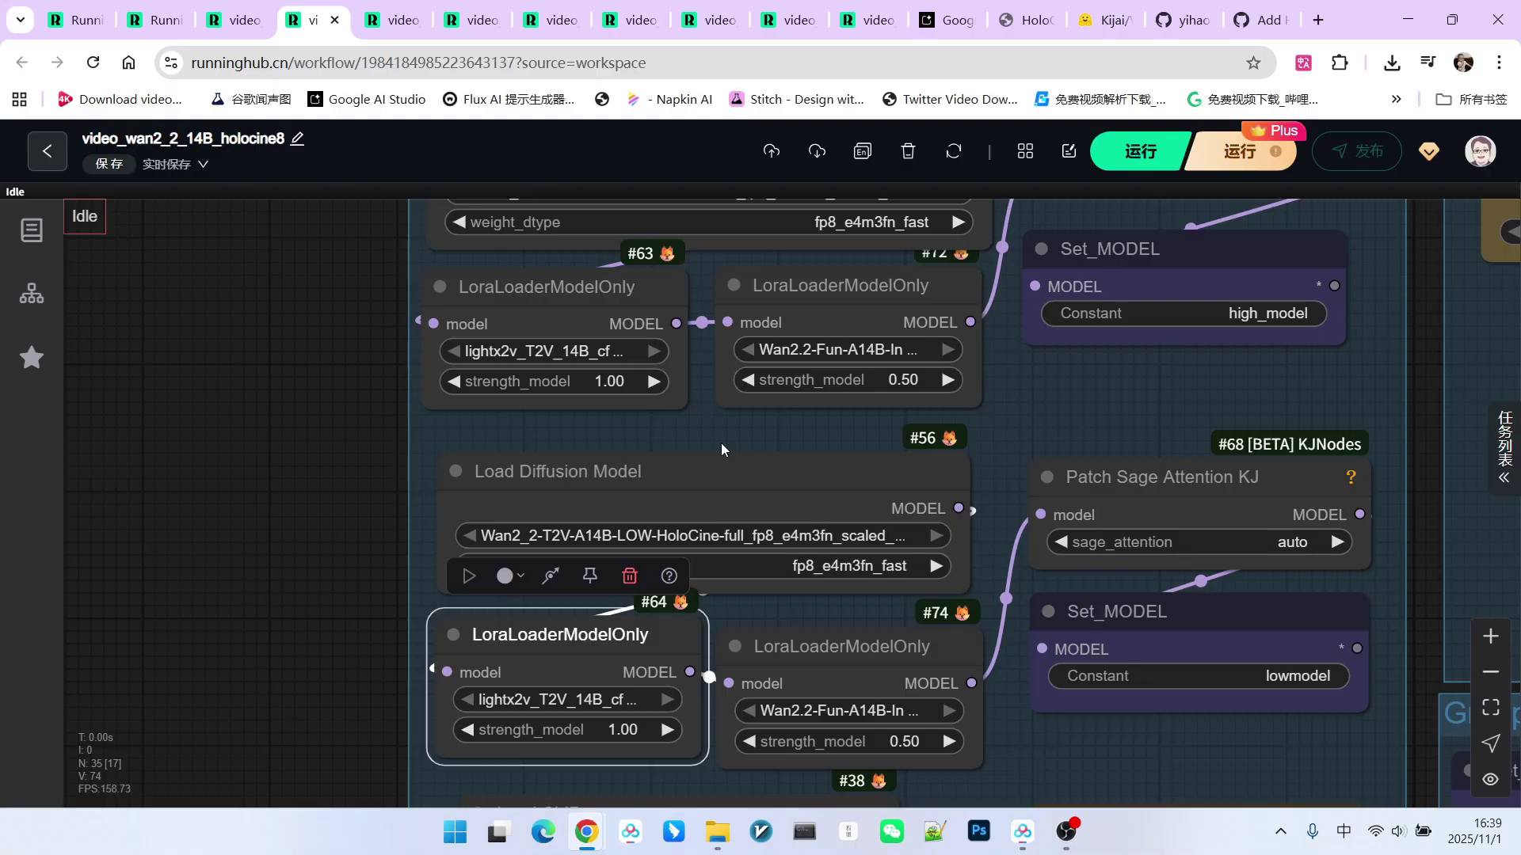
{"action": "left_click_drag", "start_coordinate": [682, 402], "coordinate": [1081, 441]}
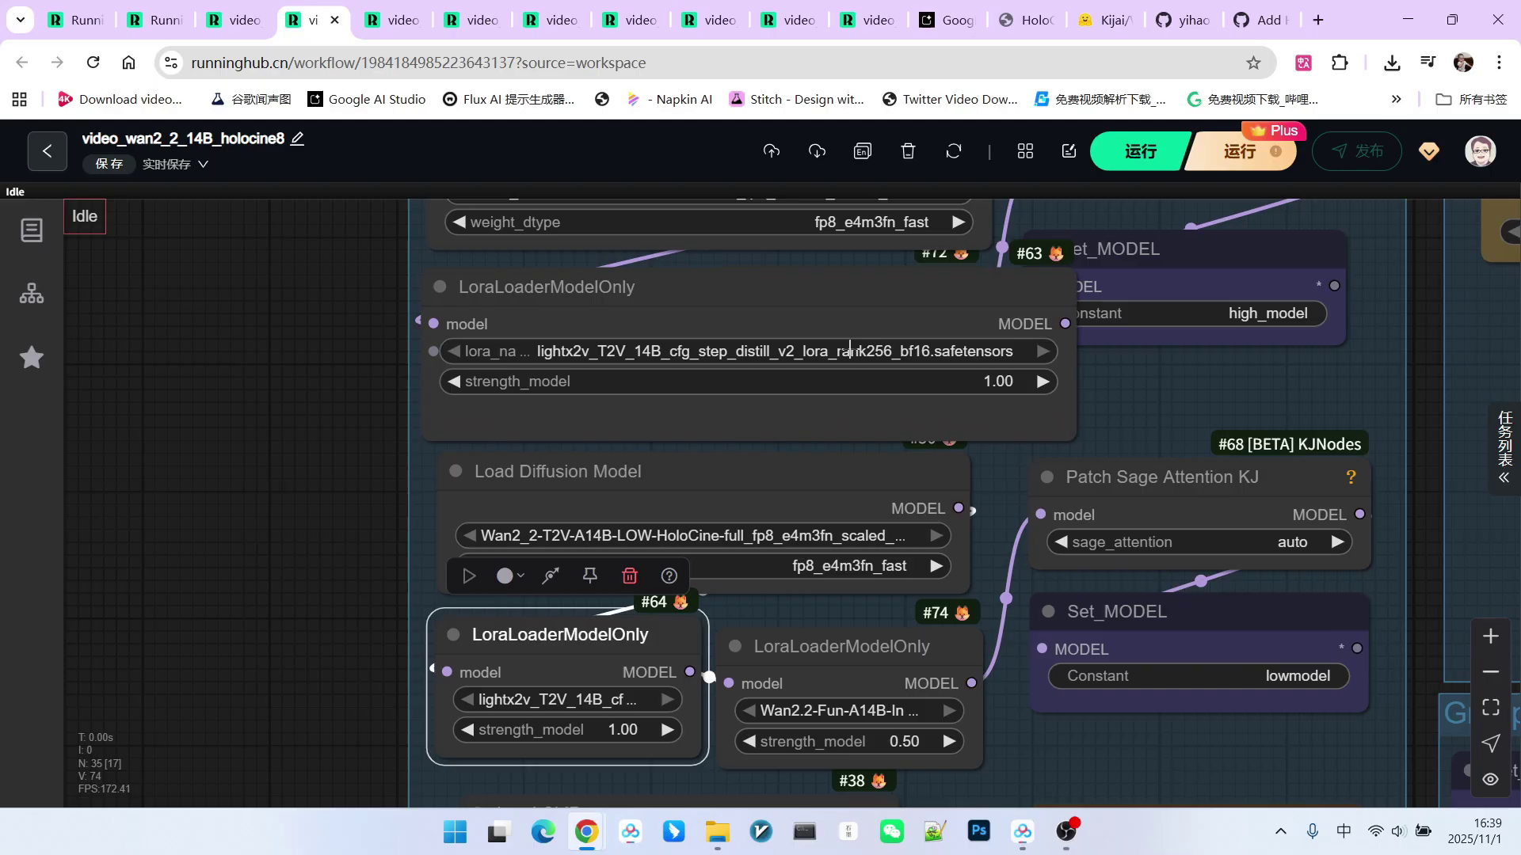
{"action": "left_click_drag", "start_coordinate": [1074, 432], "coordinate": [677, 400]}
Widen Wan2.2-Fun LoRA loaders #72 and #74 to read their file names, keeping strength 0.50
{"action": "left_click", "coordinate": [839, 285]}
{"action": "scroll", "coordinate": [907, 369], "scroll_direction": "down", "scroll_amount": 2}
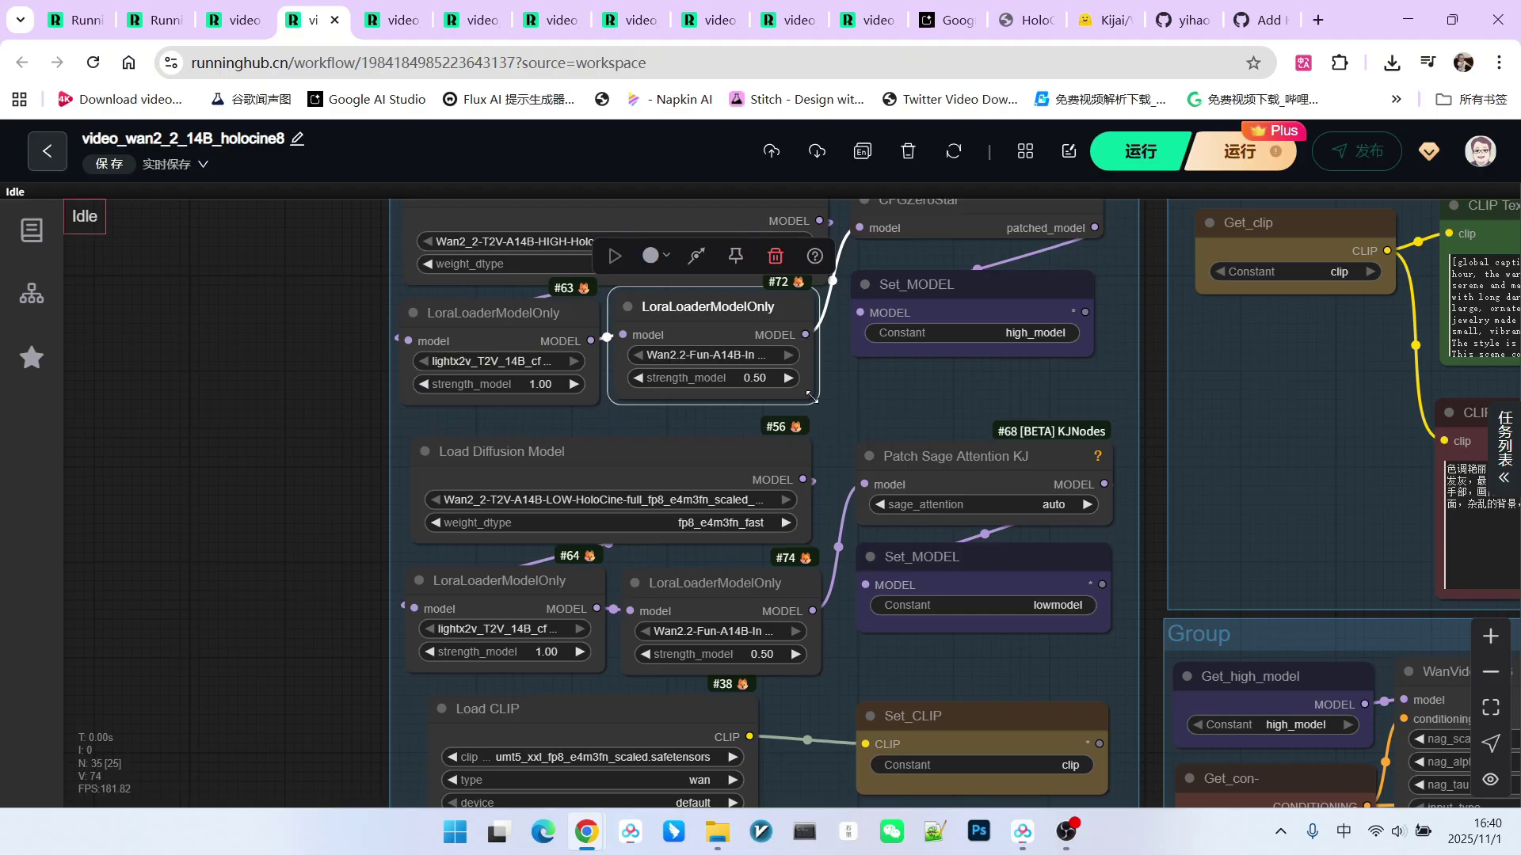
{"action": "left_click_drag", "start_coordinate": [812, 396], "coordinate": [963, 393]}
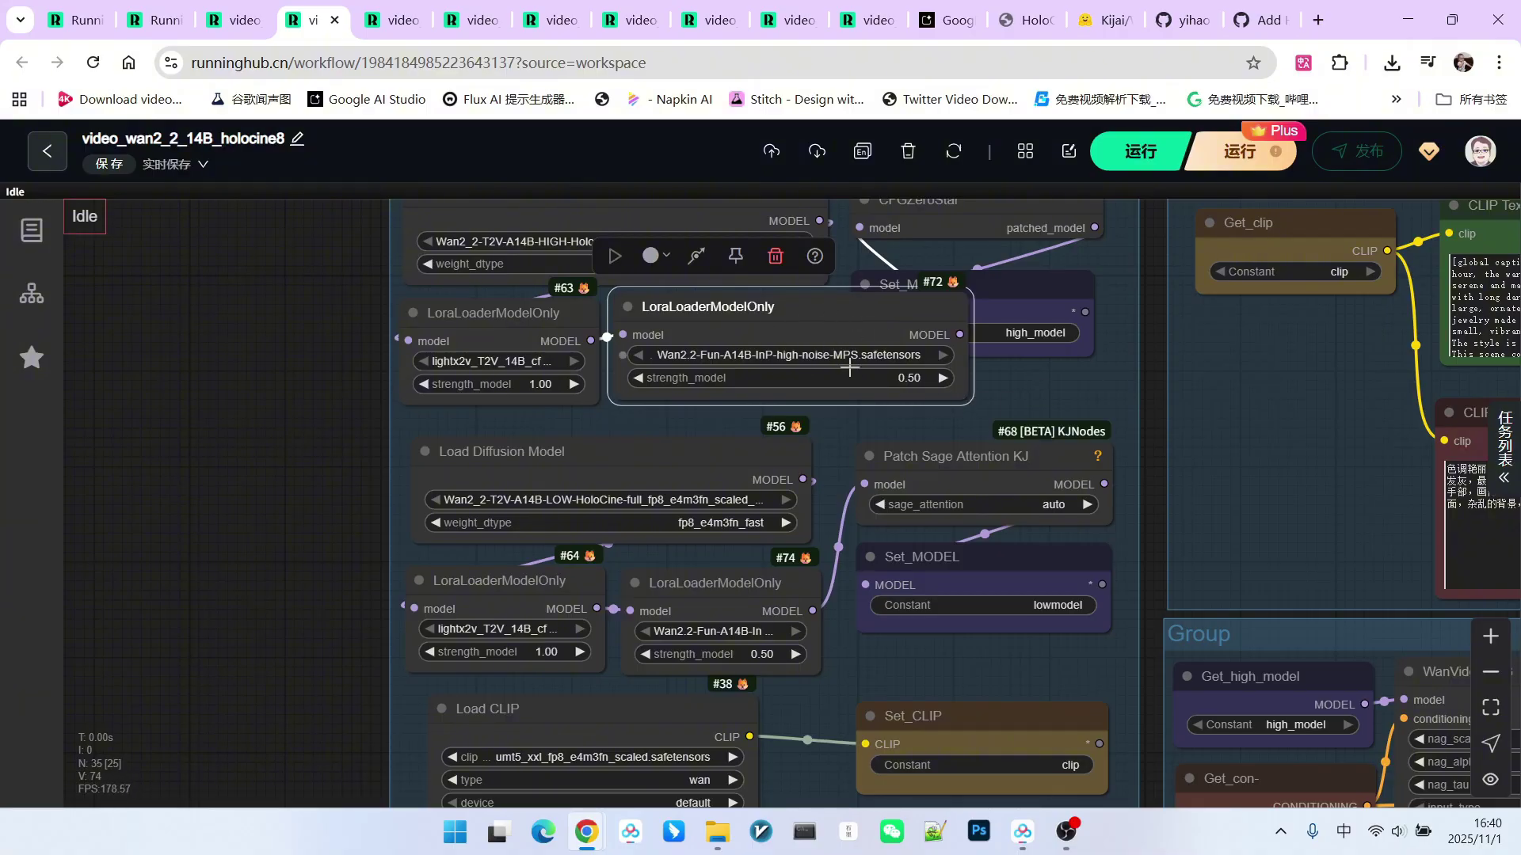
{"action": "left_click_drag", "start_coordinate": [965, 404], "coordinate": [815, 403]}
{"action": "scroll", "coordinate": [828, 677], "scroll_direction": "up", "scroll_amount": 2}
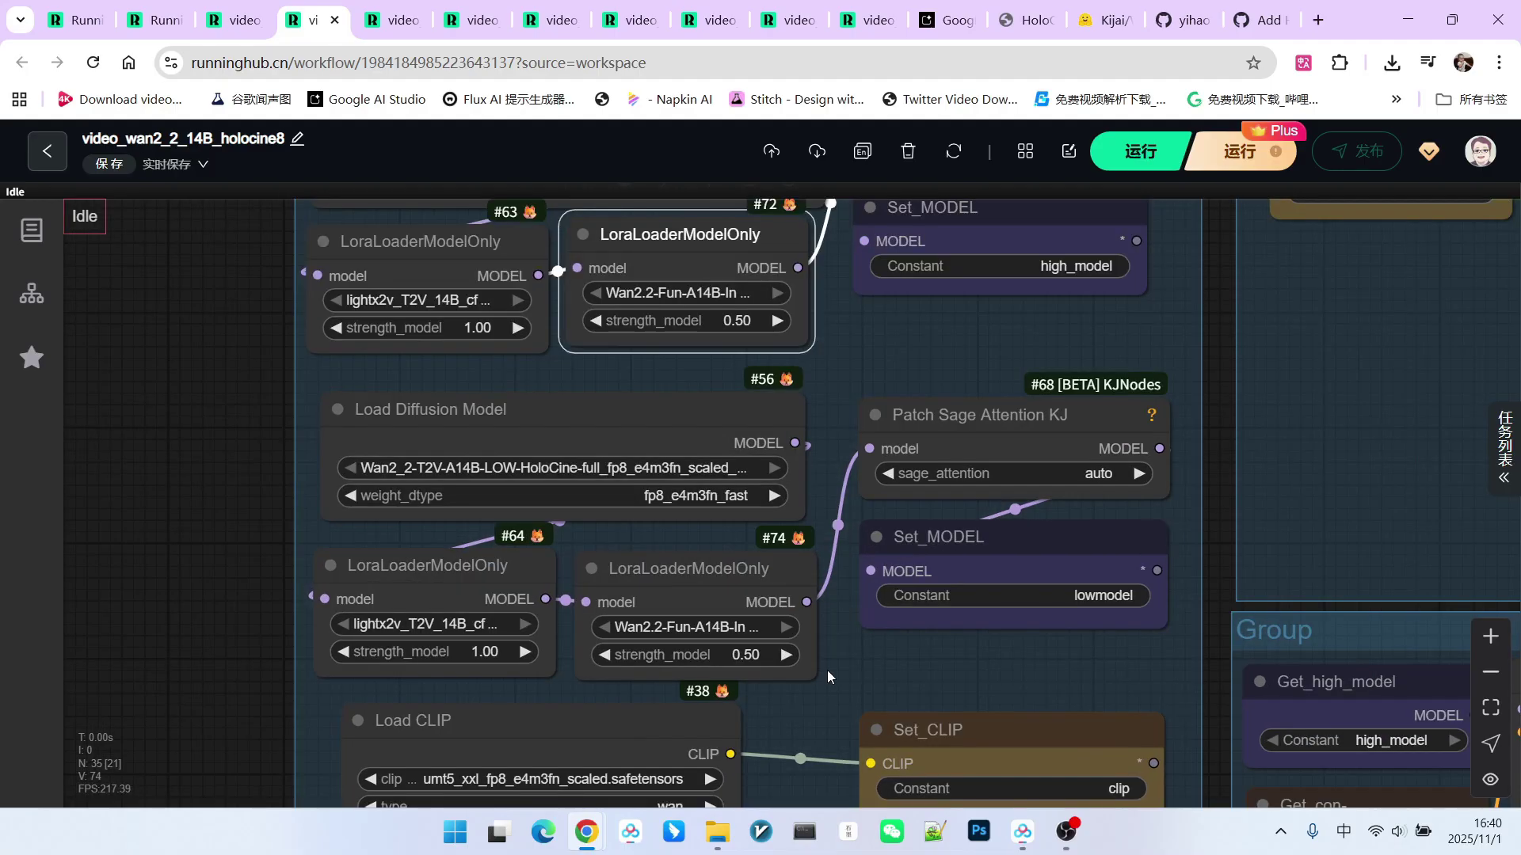
{"action": "left_click_drag", "start_coordinate": [816, 671], "coordinate": [772, 630]}
{"action": "left_click", "coordinate": [735, 662]}
{"action": "key", "text": "BackSpace"}
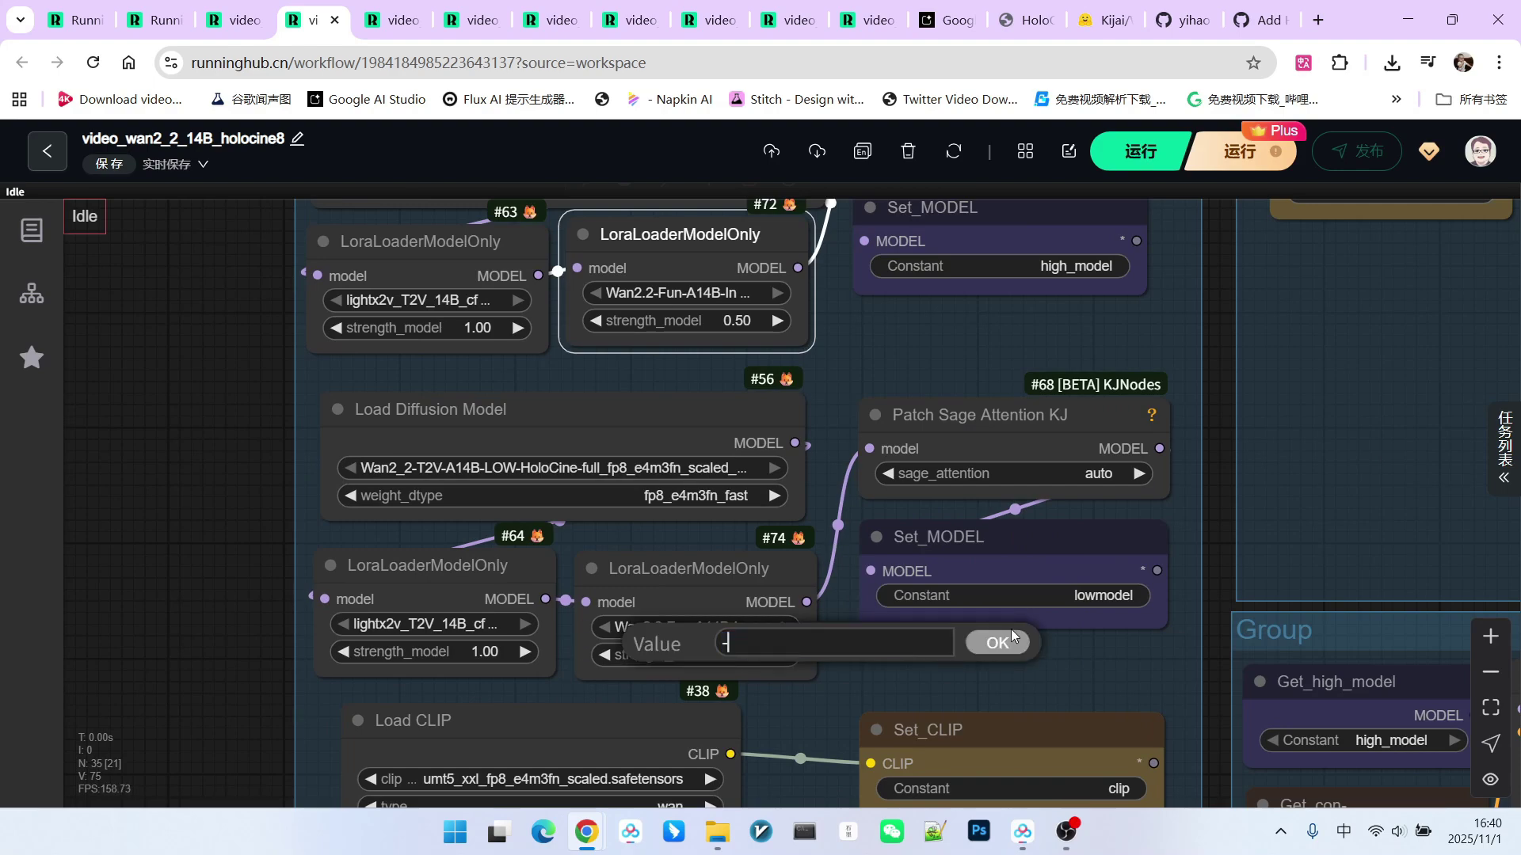
{"action": "left_click", "coordinate": [1006, 640]}
{"action": "scroll", "coordinate": [1007, 640], "scroll_direction": "down", "scroll_amount": 2}
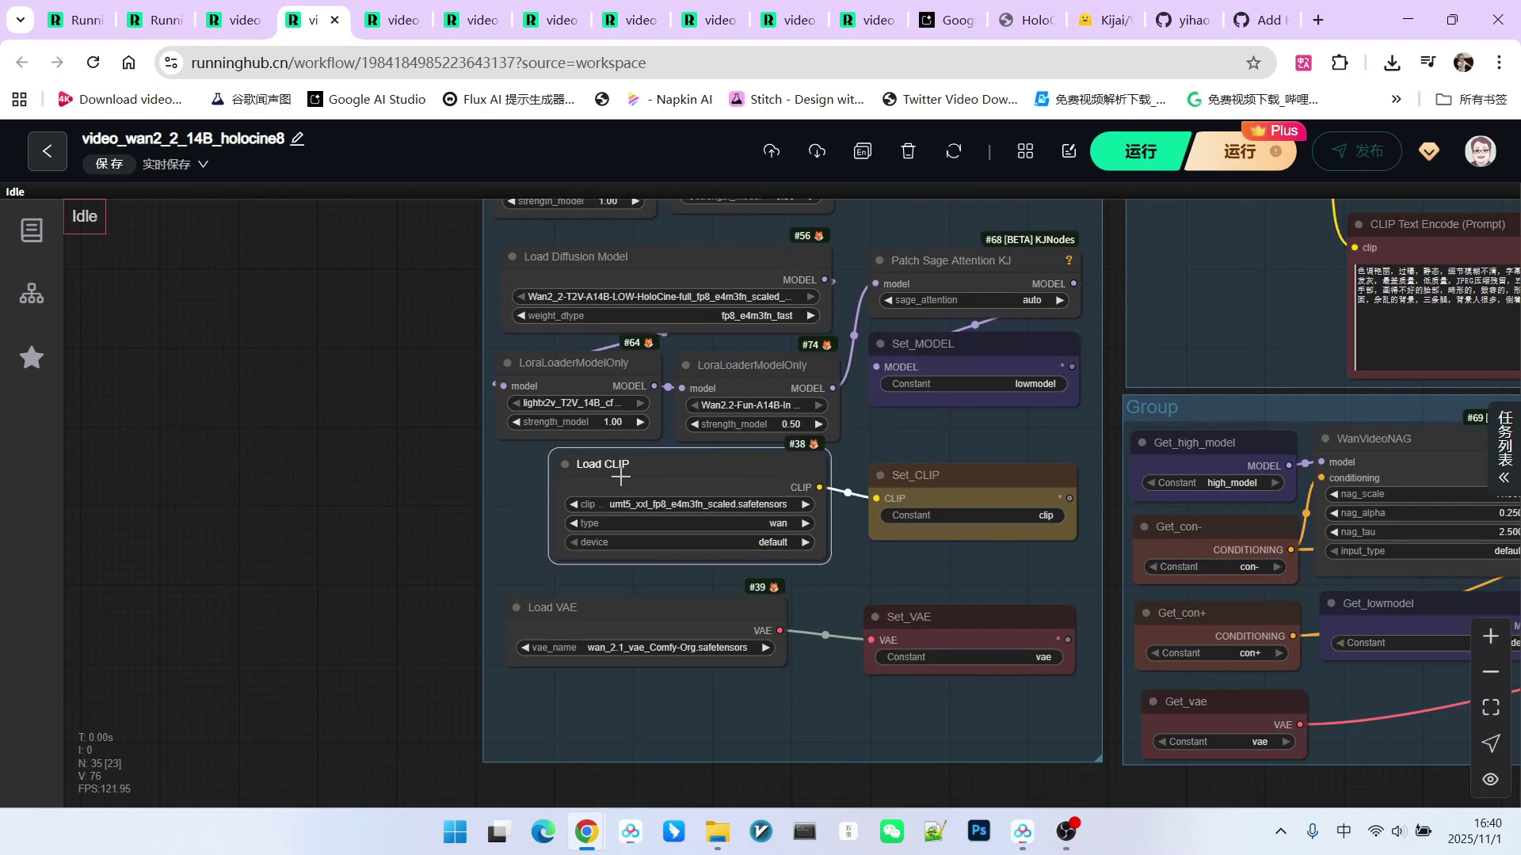
{"action": "left_click_drag", "start_coordinate": [637, 472], "coordinate": [594, 472]}
{"action": "left_click_drag", "start_coordinate": [645, 614], "coordinate": [620, 617]}
{"action": "scroll", "coordinate": [620, 616], "scroll_direction": "down", "scroll_amount": 5}
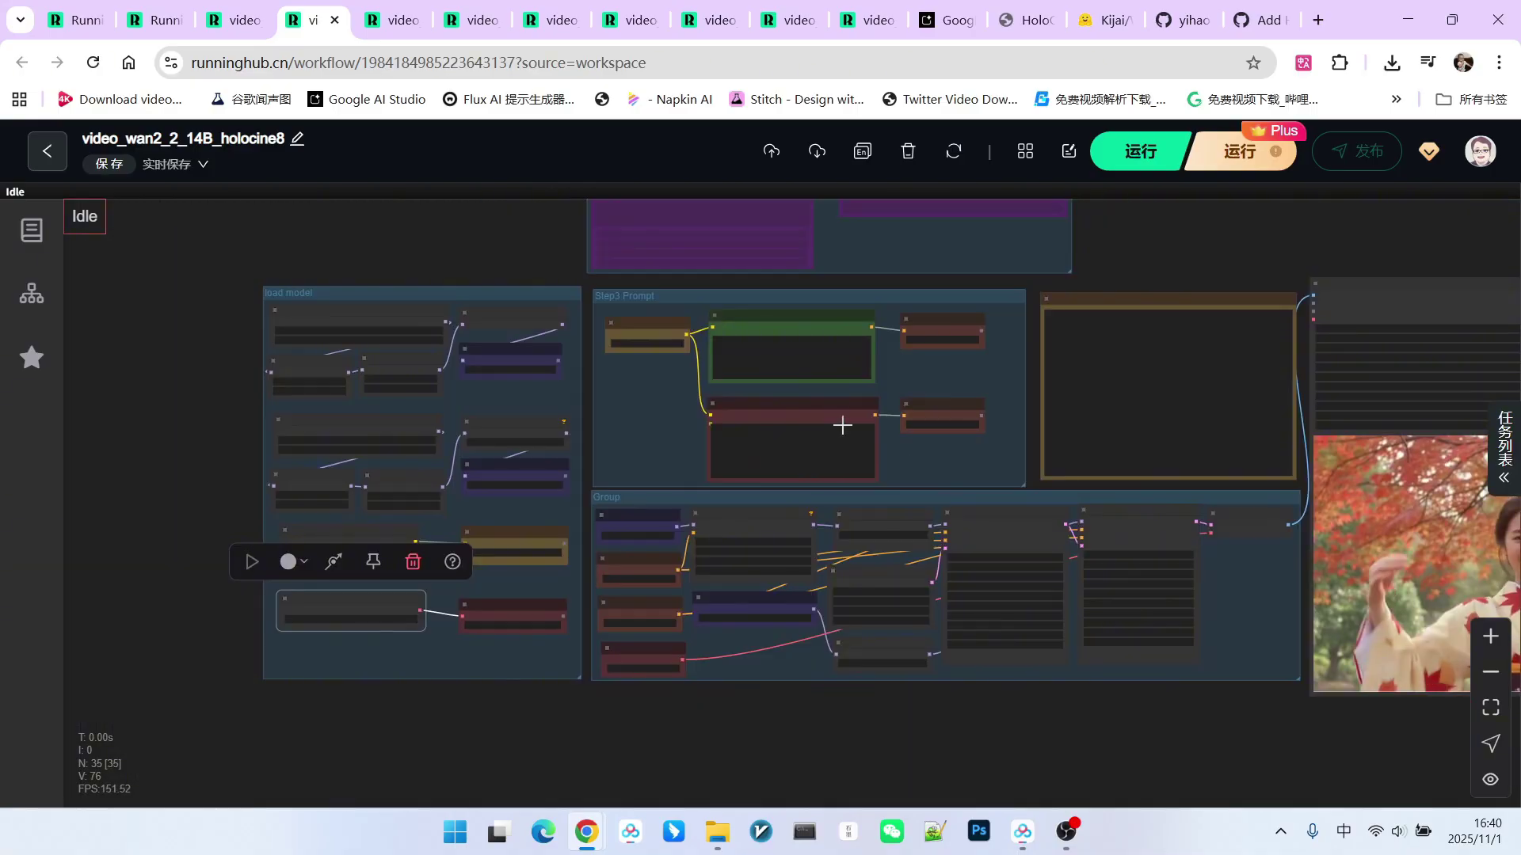
{"action": "scroll", "coordinate": [723, 346], "scroll_direction": "up", "scroll_amount": 5}
{"action": "scroll", "coordinate": [728, 362], "scroll_direction": "up", "scroll_amount": 3}
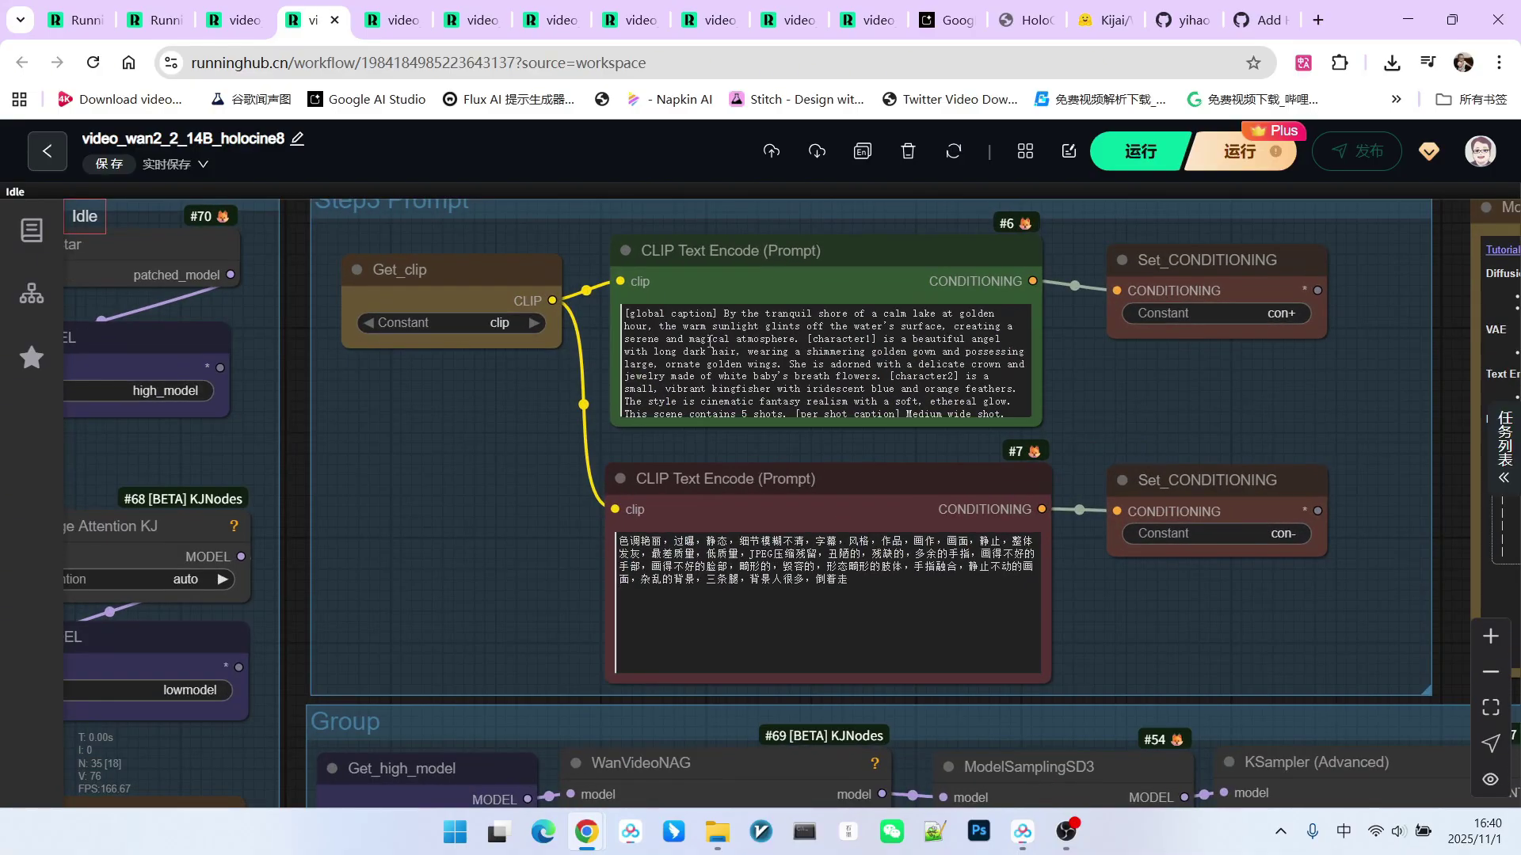
{"action": "left_click_drag", "start_coordinate": [683, 326], "coordinate": [919, 420]}
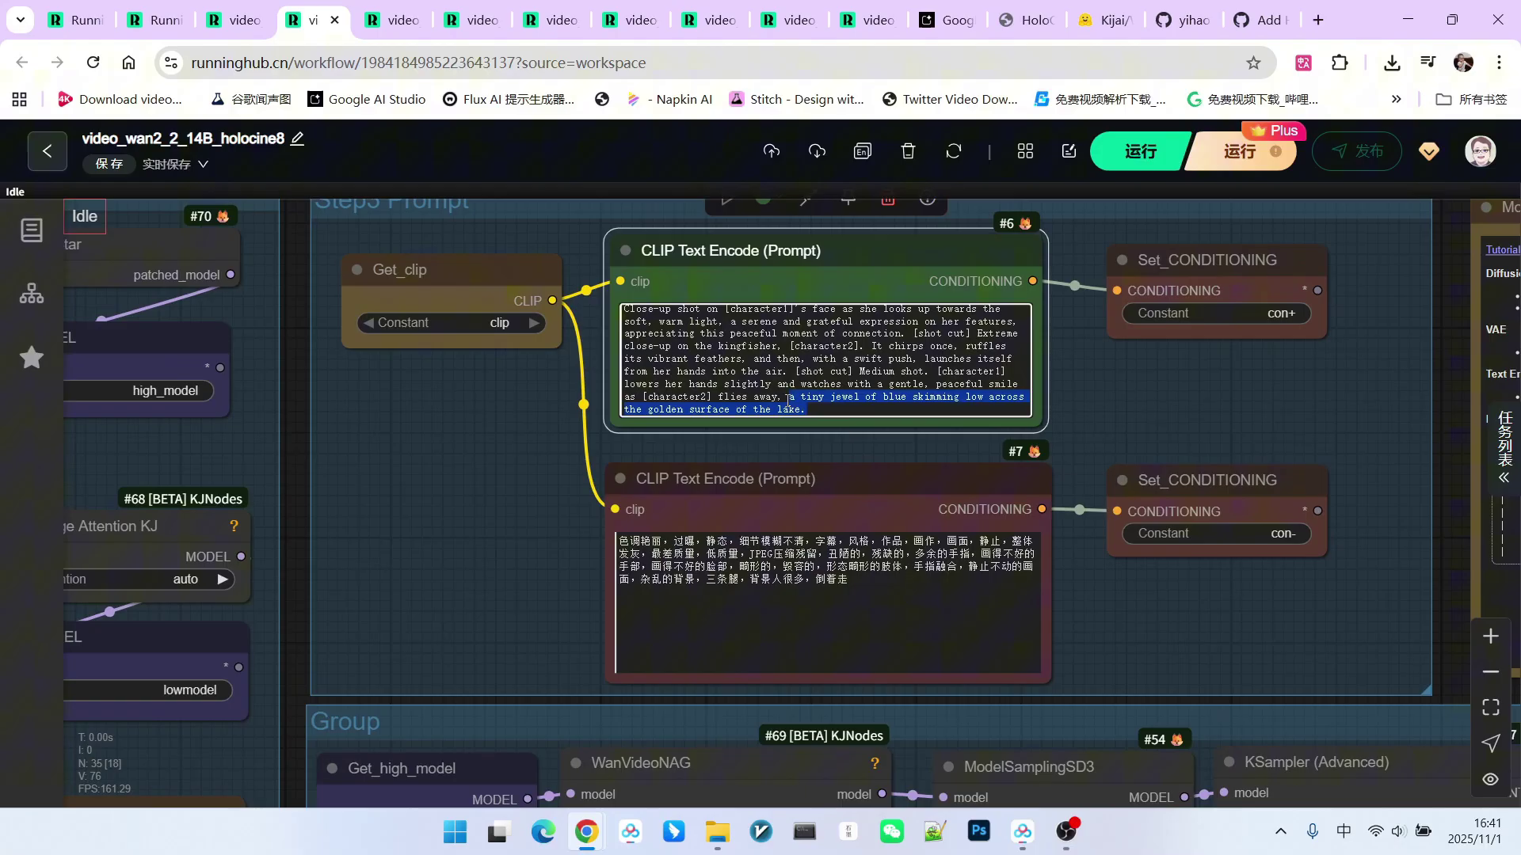
{"action": "key", "text": "ctrl+a"}
{"action": "left_click", "coordinate": [487, 453]}
{"action": "scroll", "coordinate": [487, 453], "scroll_direction": "down", "scroll_amount": 5}
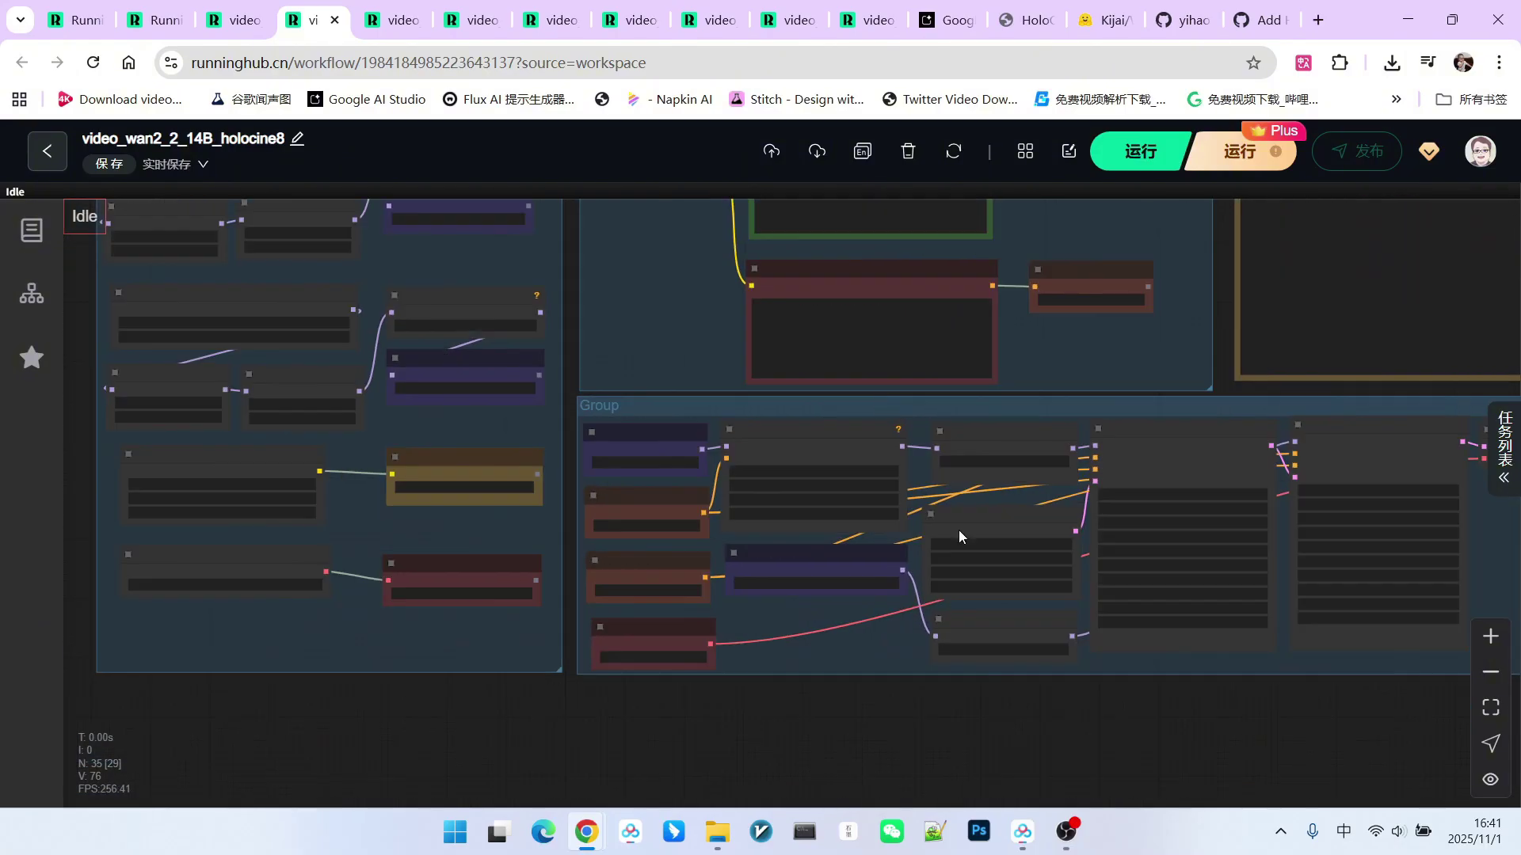
{"action": "scroll", "coordinate": [959, 530], "scroll_direction": "up", "scroll_amount": 4}
{"action": "scroll", "coordinate": [895, 365], "scroll_direction": "down", "scroll_amount": 2}
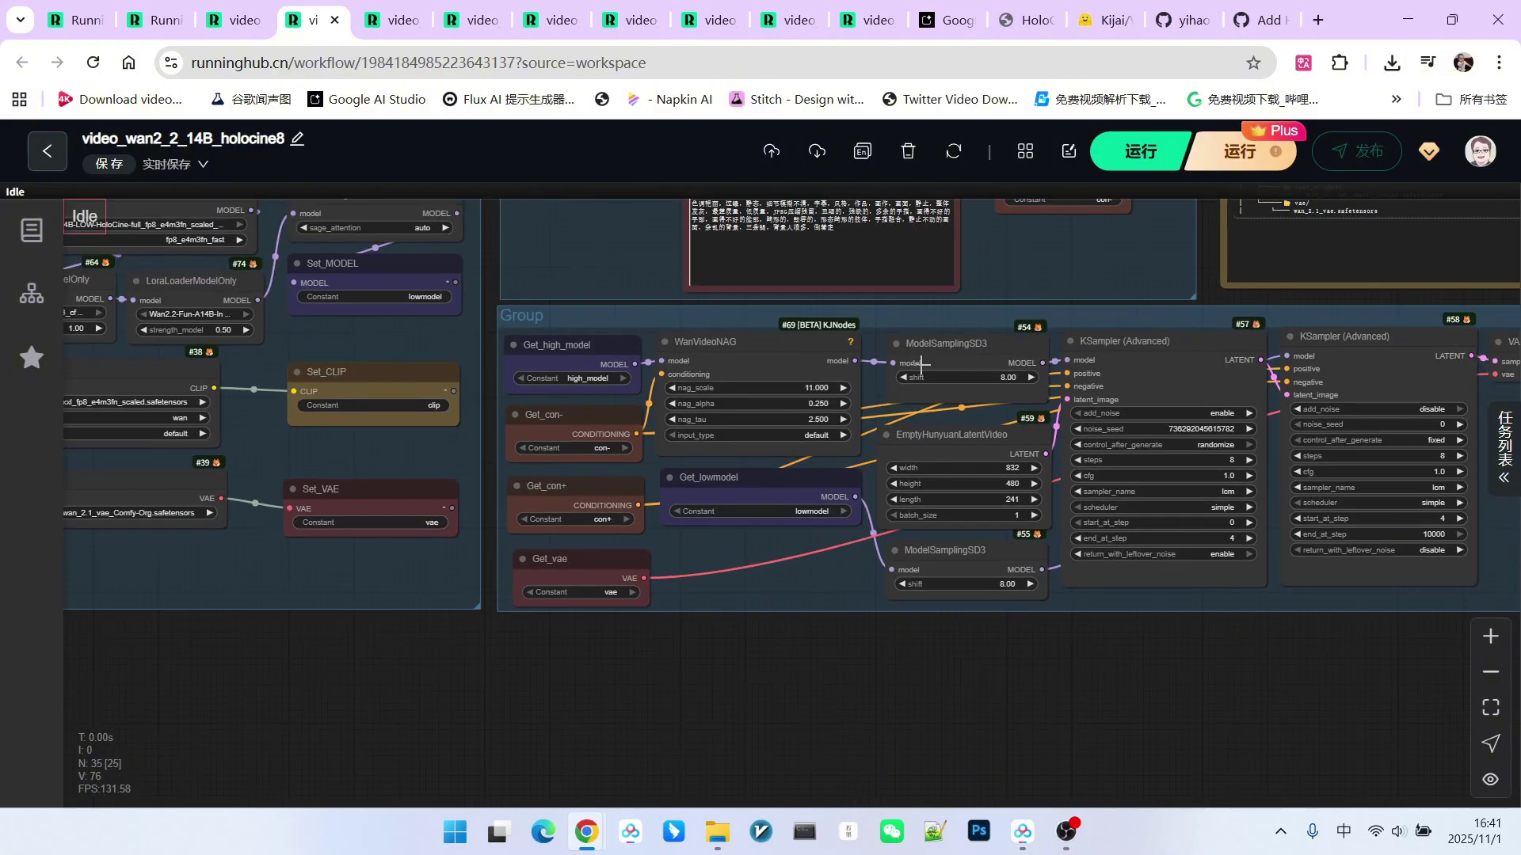
{"action": "left_click_drag", "start_coordinate": [1261, 640], "coordinate": [1106, 638]}
{"action": "scroll", "coordinate": [1141, 618], "scroll_direction": "up", "scroll_amount": 2}
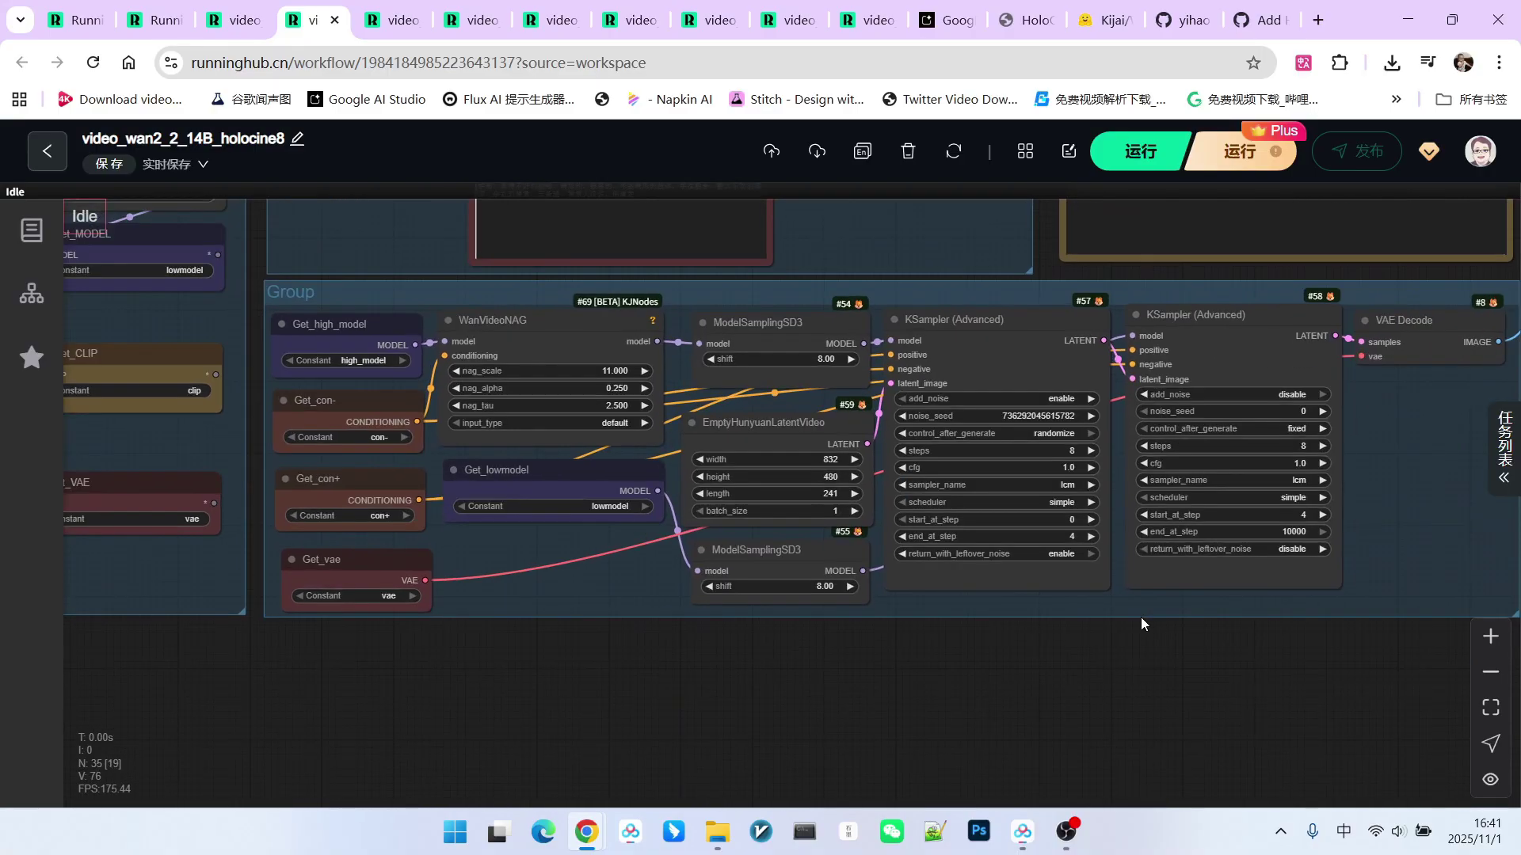
{"action": "scroll", "coordinate": [863, 442], "scroll_direction": "up", "scroll_amount": 3}
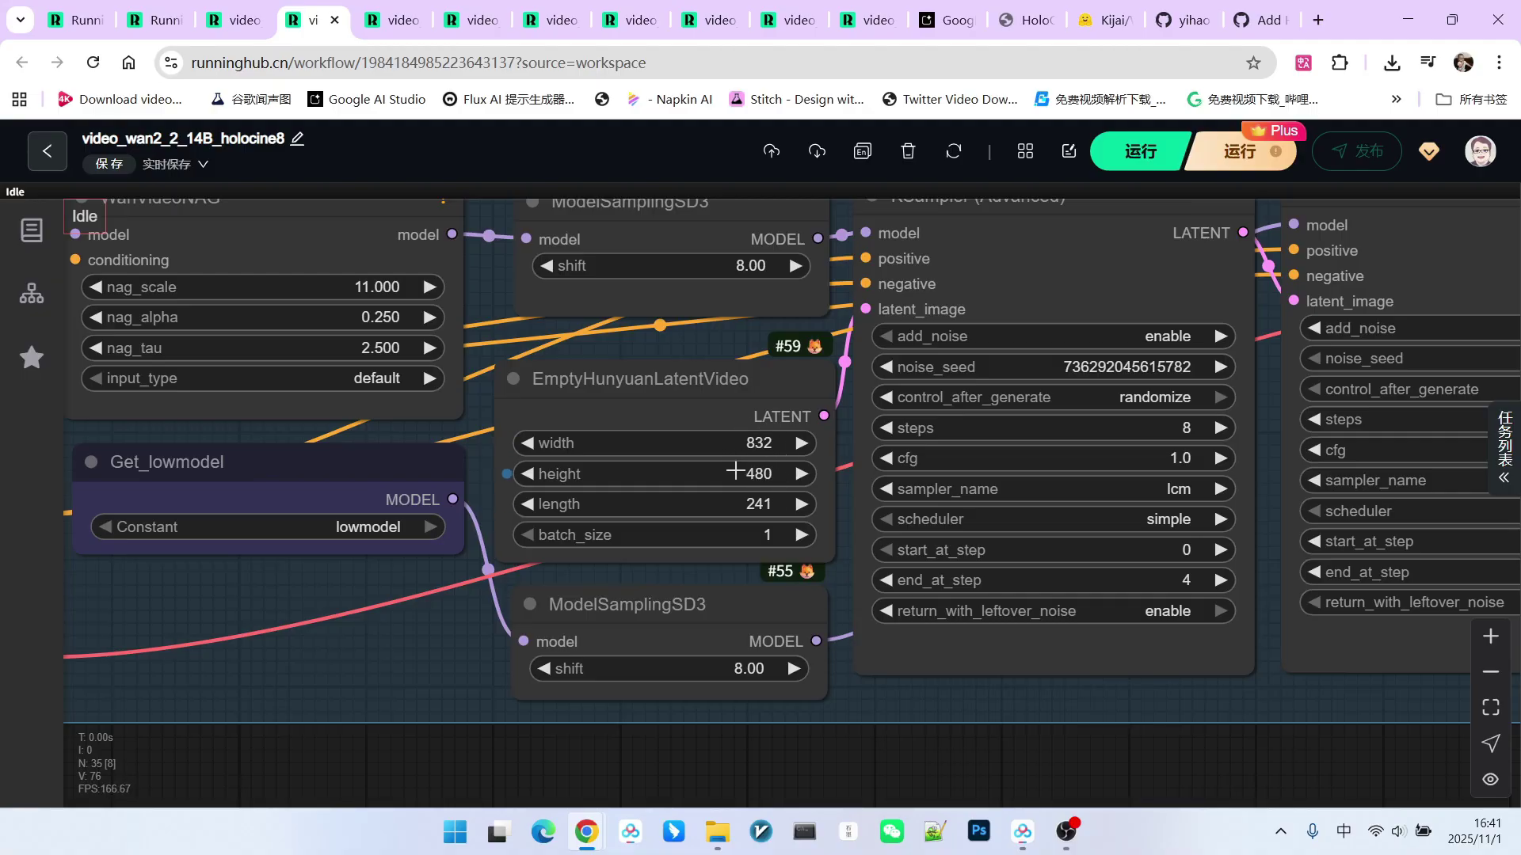
{"action": "scroll", "coordinate": [767, 504], "scroll_direction": "up", "scroll_amount": 3}
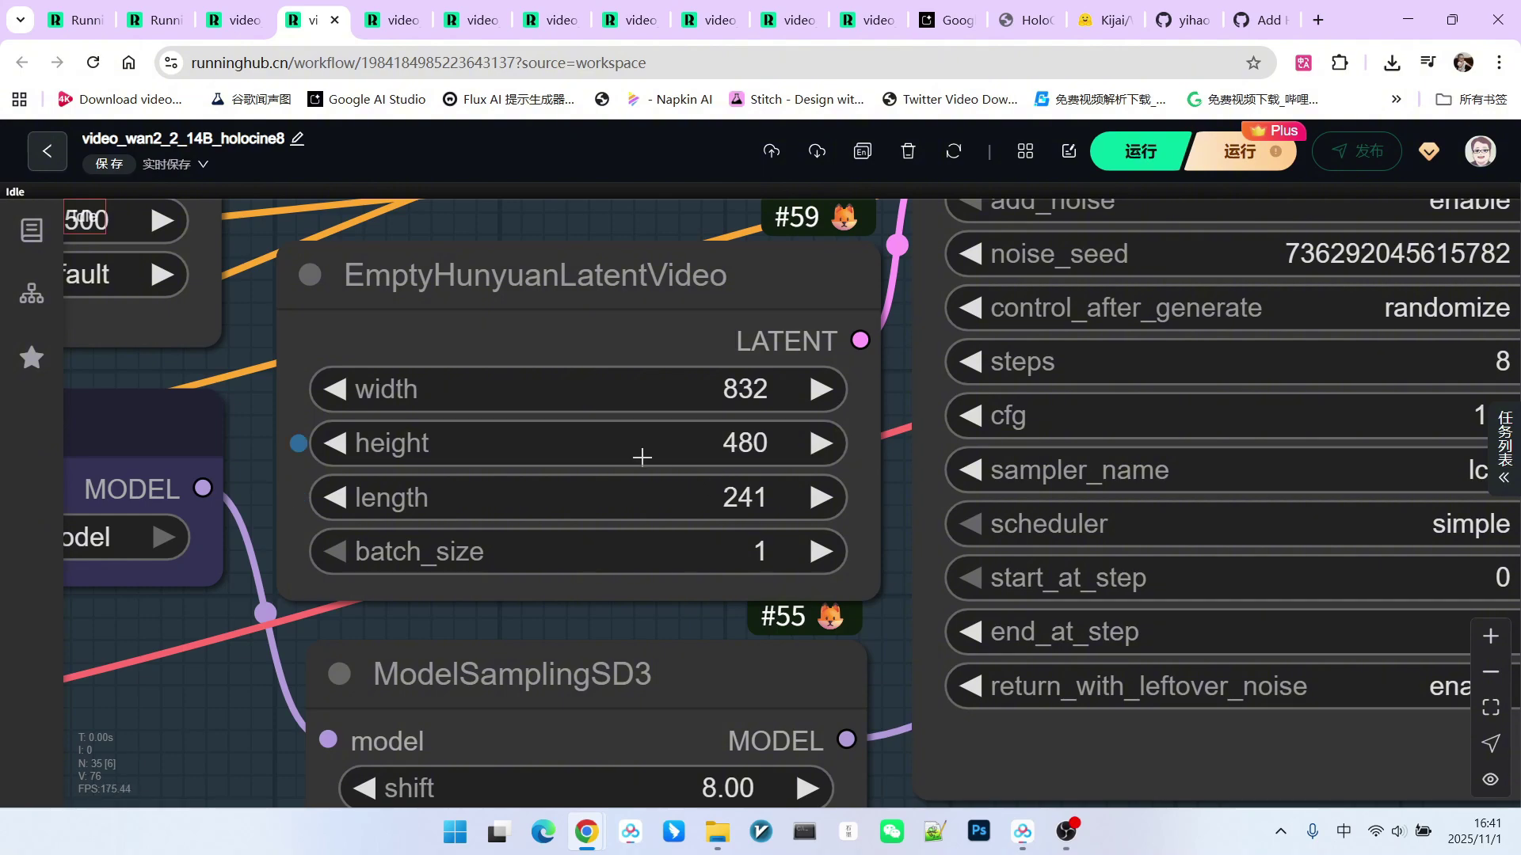
{"action": "scroll", "coordinate": [668, 468], "scroll_direction": "down", "scroll_amount": 6}
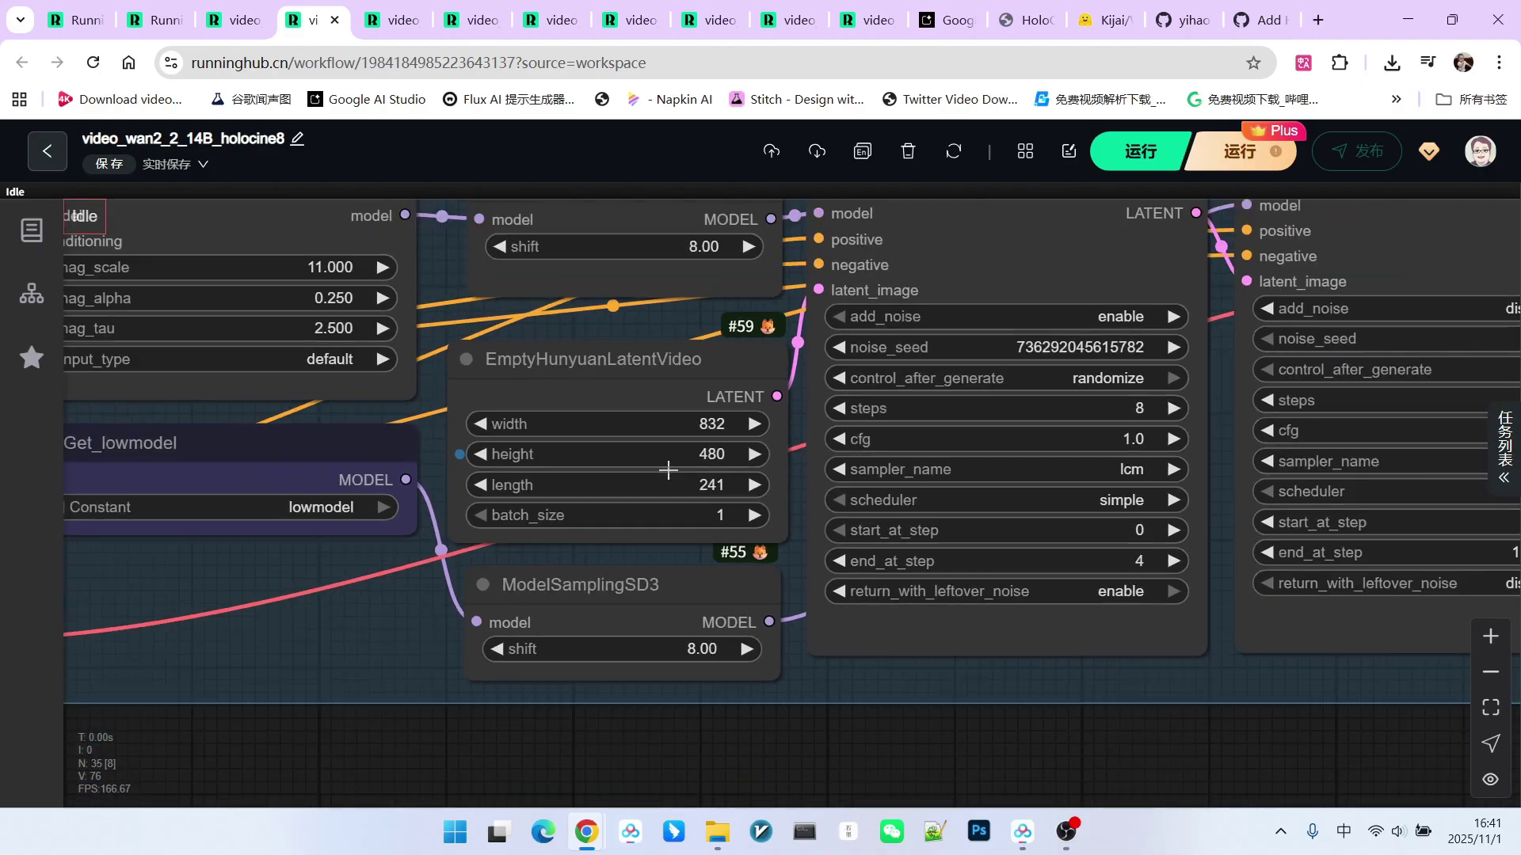
{"action": "scroll", "coordinate": [668, 470], "scroll_direction": "down", "scroll_amount": 4}
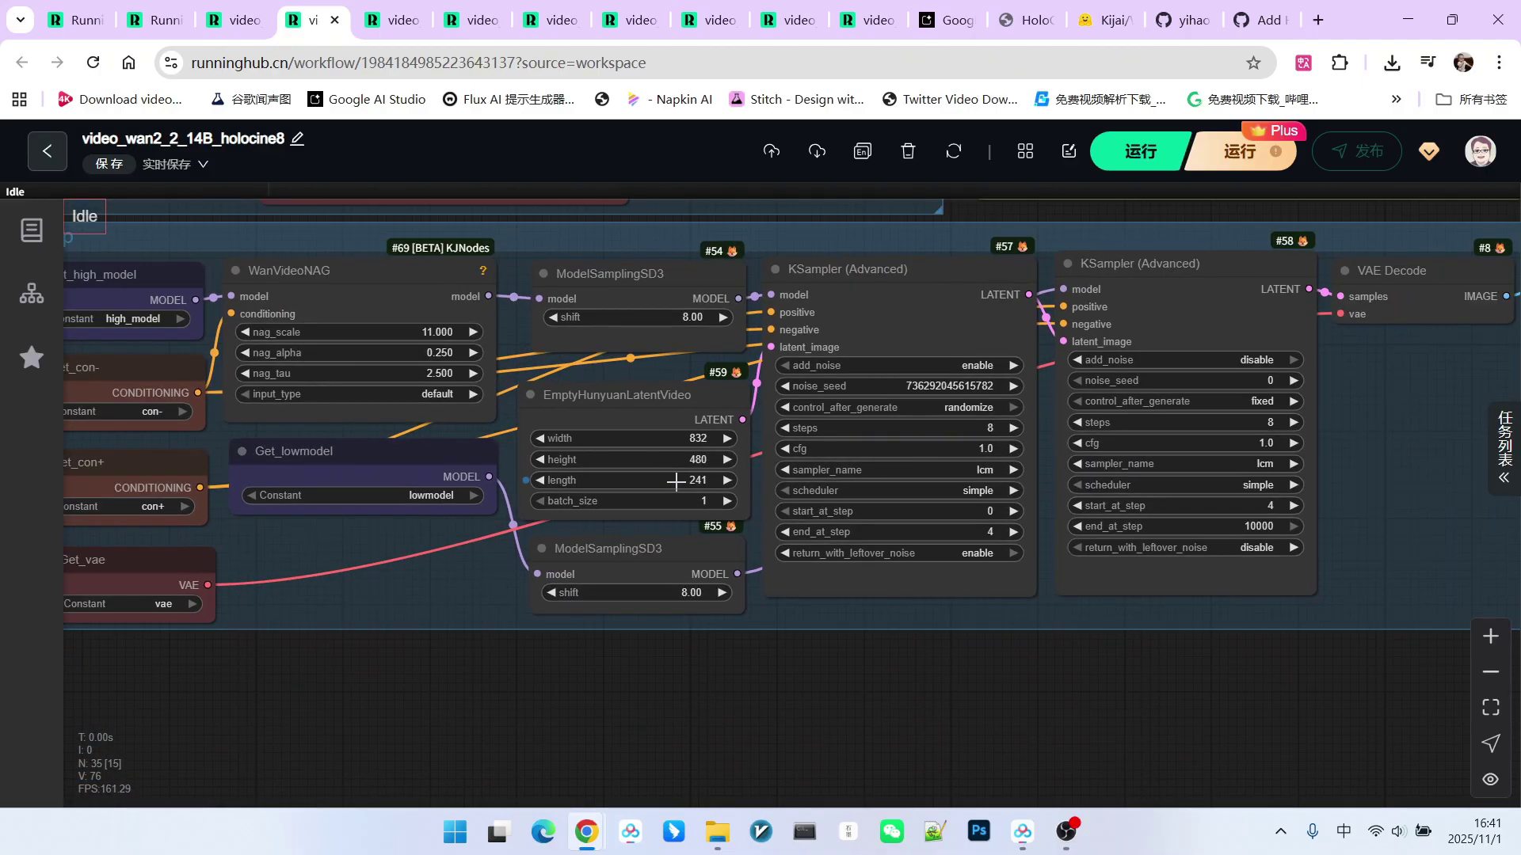
{"action": "scroll", "coordinate": [633, 481], "scroll_direction": "up", "scroll_amount": 3}
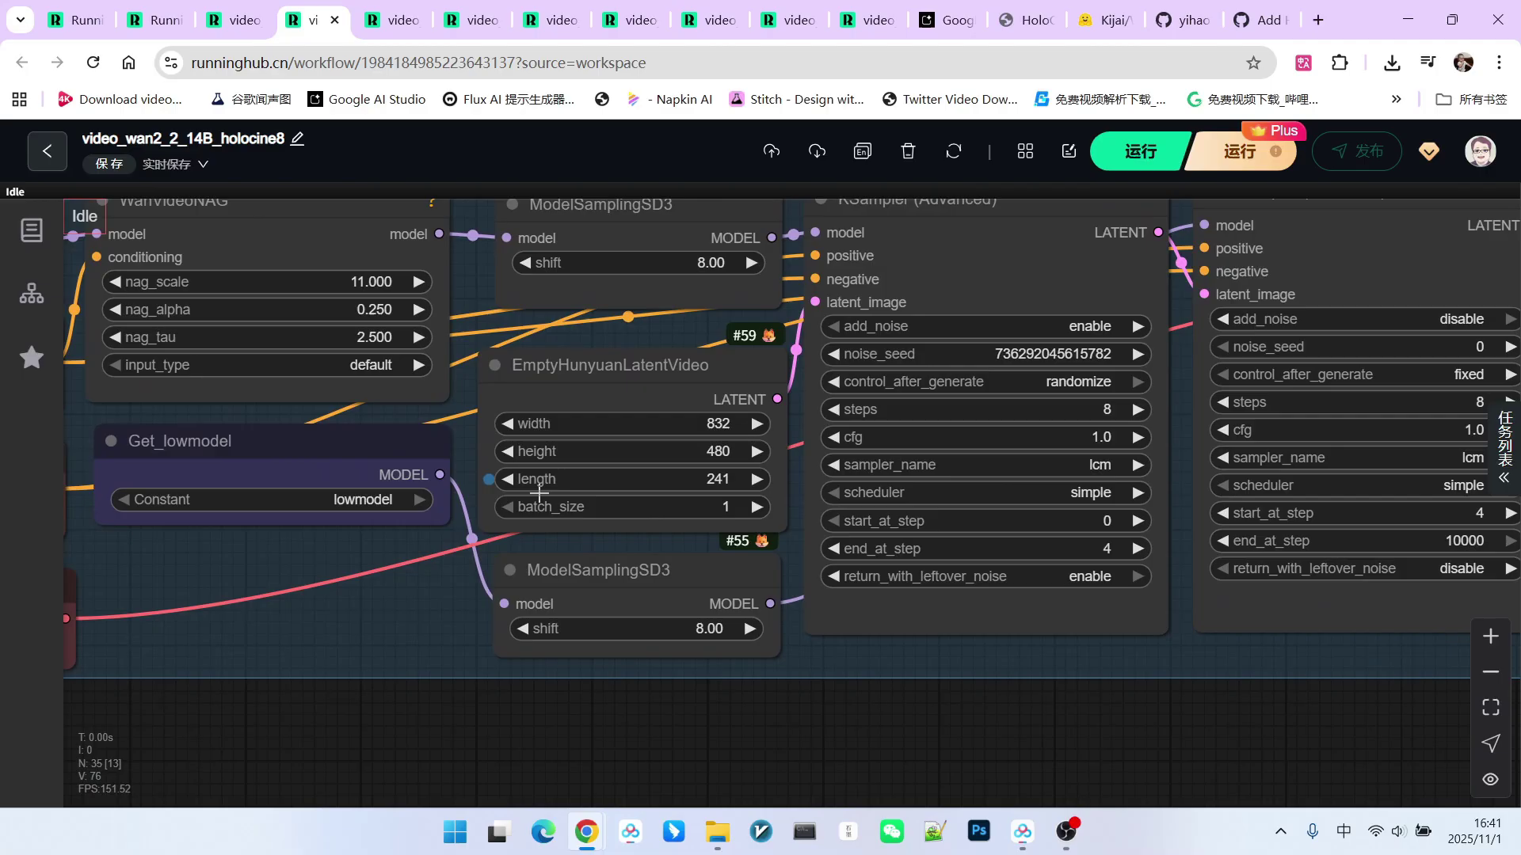
{"action": "scroll", "coordinate": [642, 495], "scroll_direction": "down", "scroll_amount": 3}
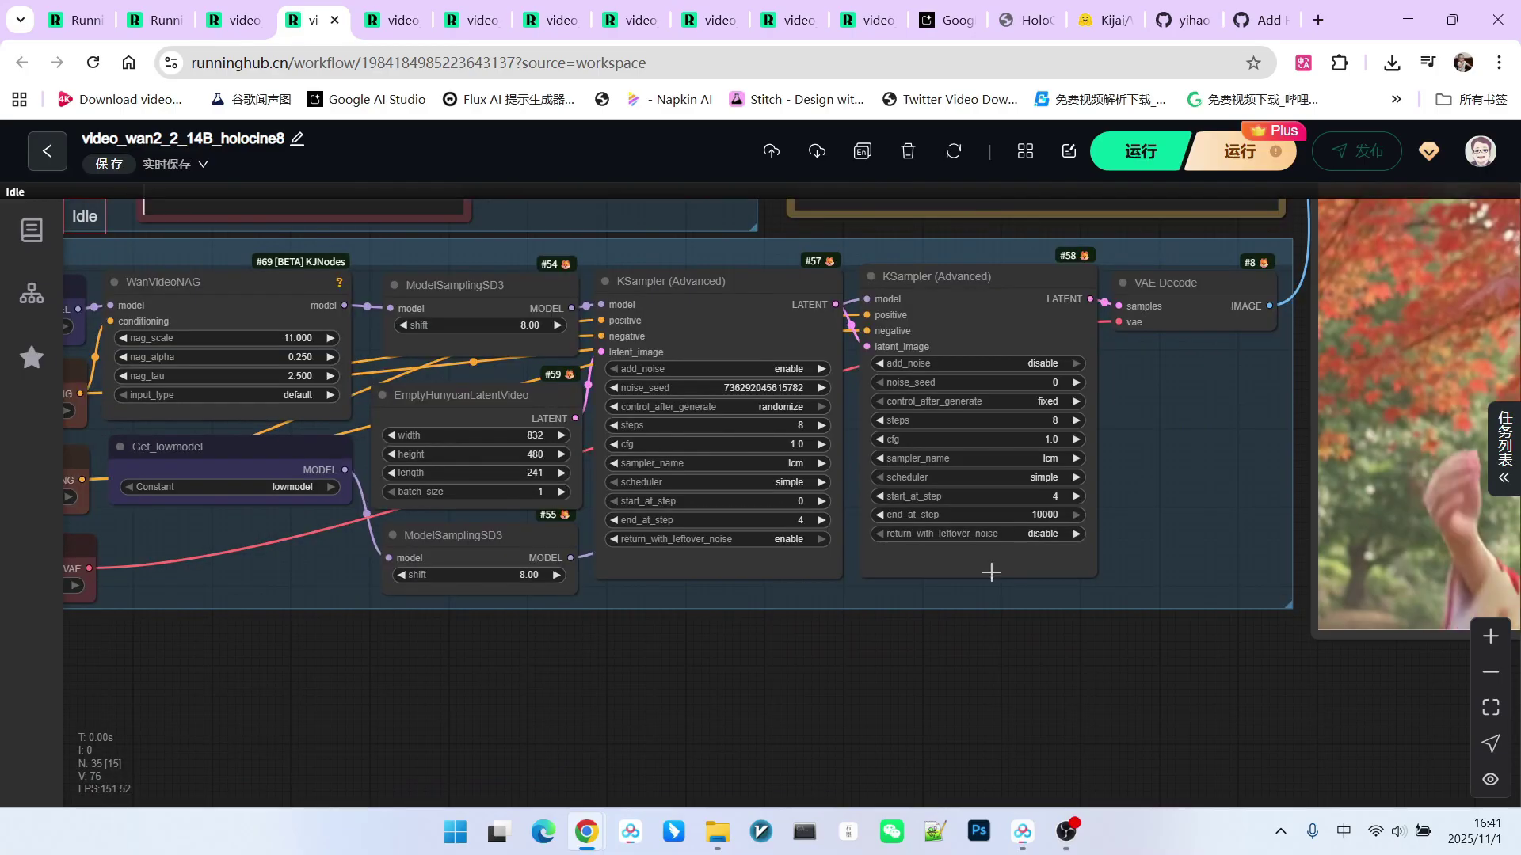
{"action": "left_click", "coordinate": [771, 299]}
{"action": "left_click", "coordinate": [971, 312]}
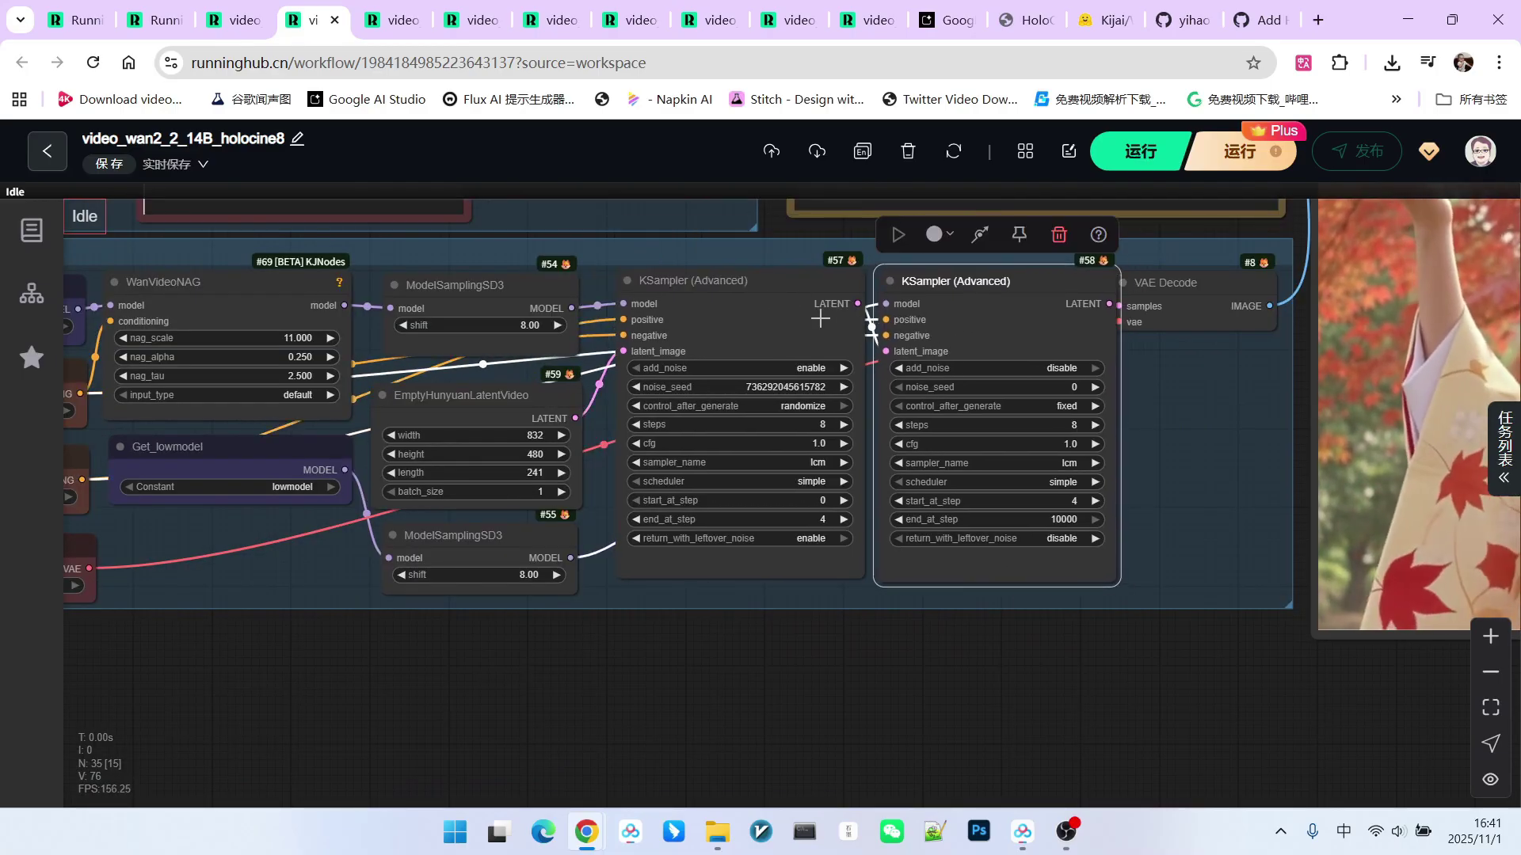
{"action": "scroll", "coordinate": [1062, 495], "scroll_direction": "up", "scroll_amount": 3}
{"action": "scroll", "coordinate": [1061, 495], "scroll_direction": "down", "scroll_amount": 6}
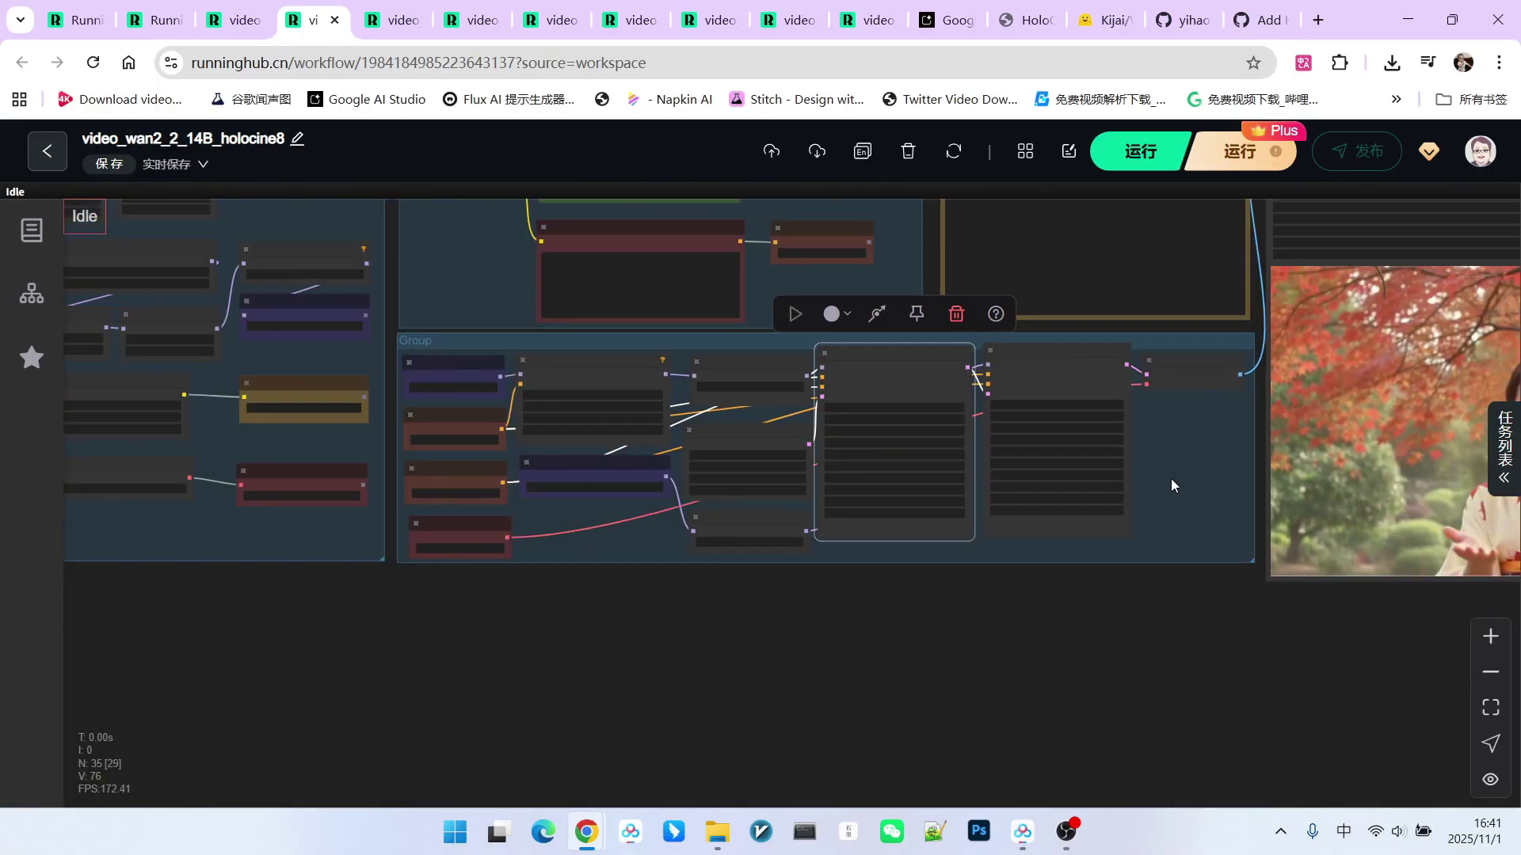
{"action": "scroll", "coordinate": [1280, 672], "scroll_direction": "up", "scroll_amount": 8}
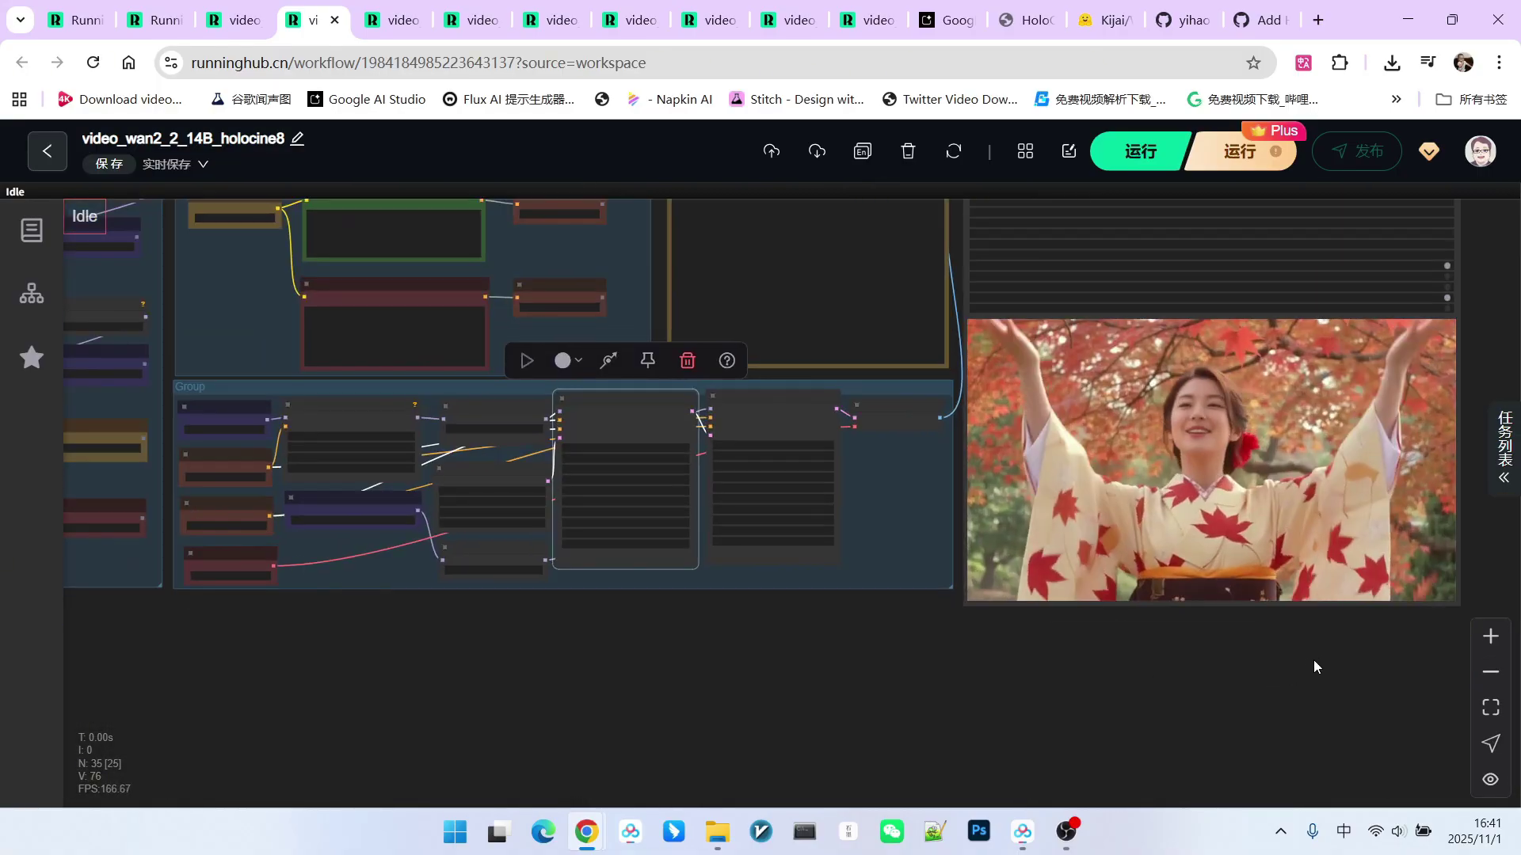
{"action": "scroll", "coordinate": [1354, 549], "scroll_direction": "up", "scroll_amount": 2}
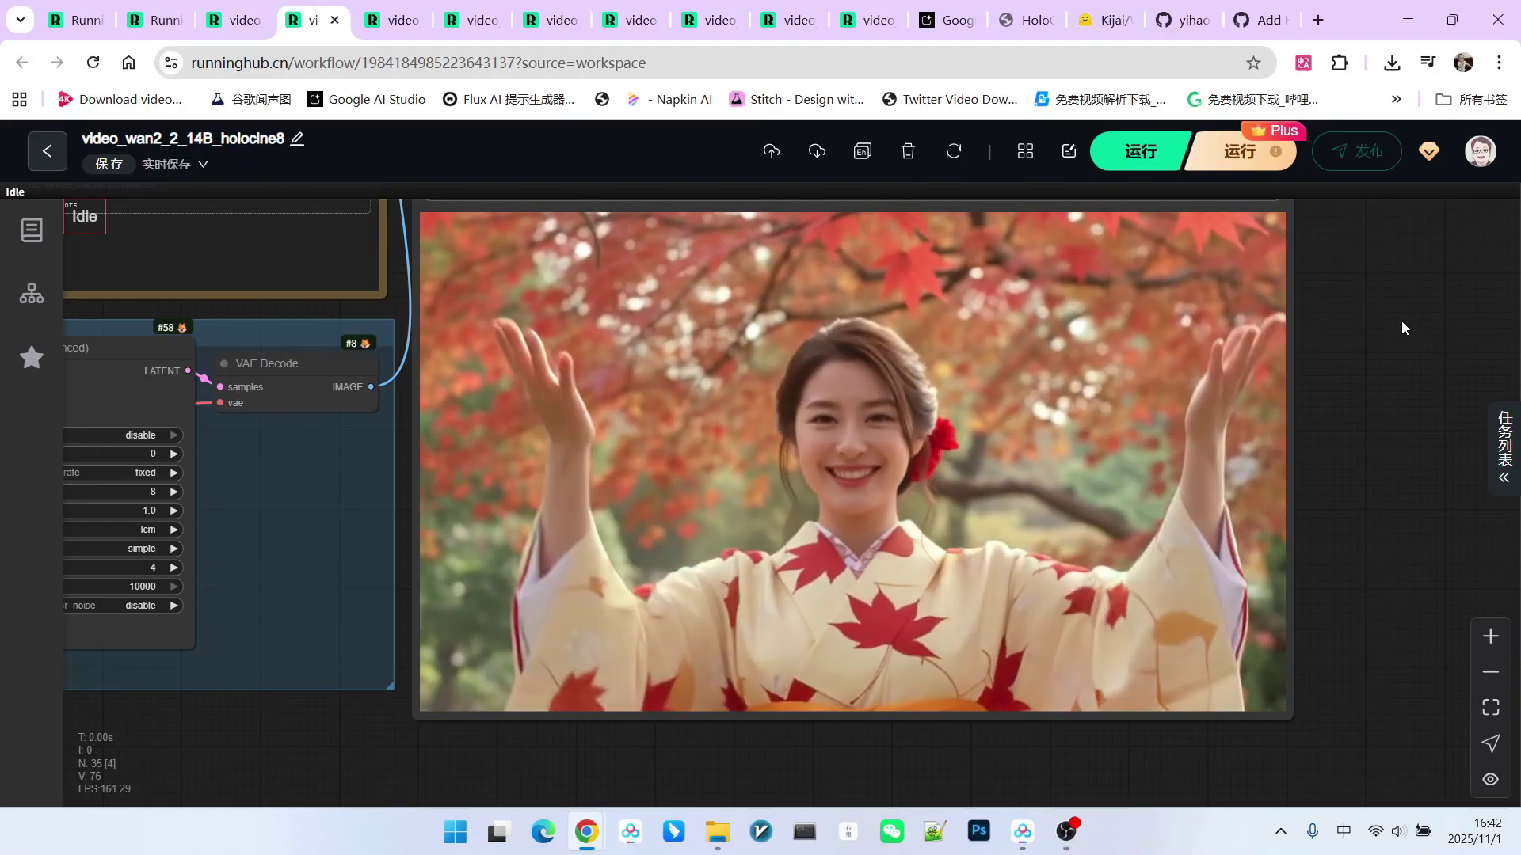
{"action": "scroll", "coordinate": [1395, 341], "scroll_direction": "up", "scroll_amount": 3}
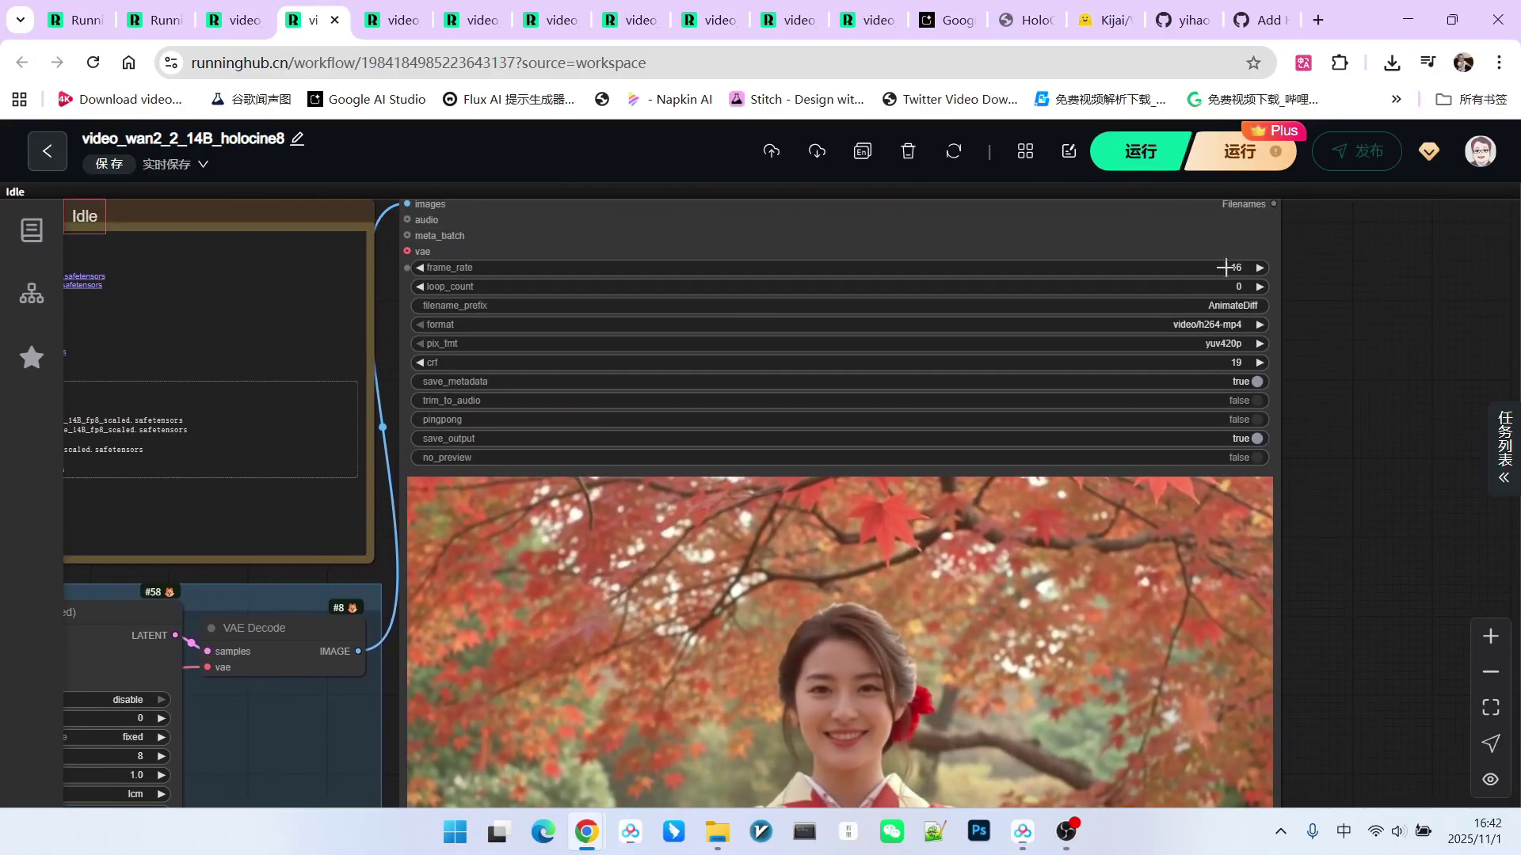
Zoom and pan to the Qwen3-VL-4B-Instruct group and select its Preview Any node
{"action": "scroll", "coordinate": [1364, 338], "scroll_direction": "down", "scroll_amount": 3}
{"action": "scroll", "coordinate": [822, 450], "scroll_direction": "down", "scroll_amount": 2}
{"action": "scroll", "coordinate": [715, 384], "scroll_direction": "up", "scroll_amount": 3}
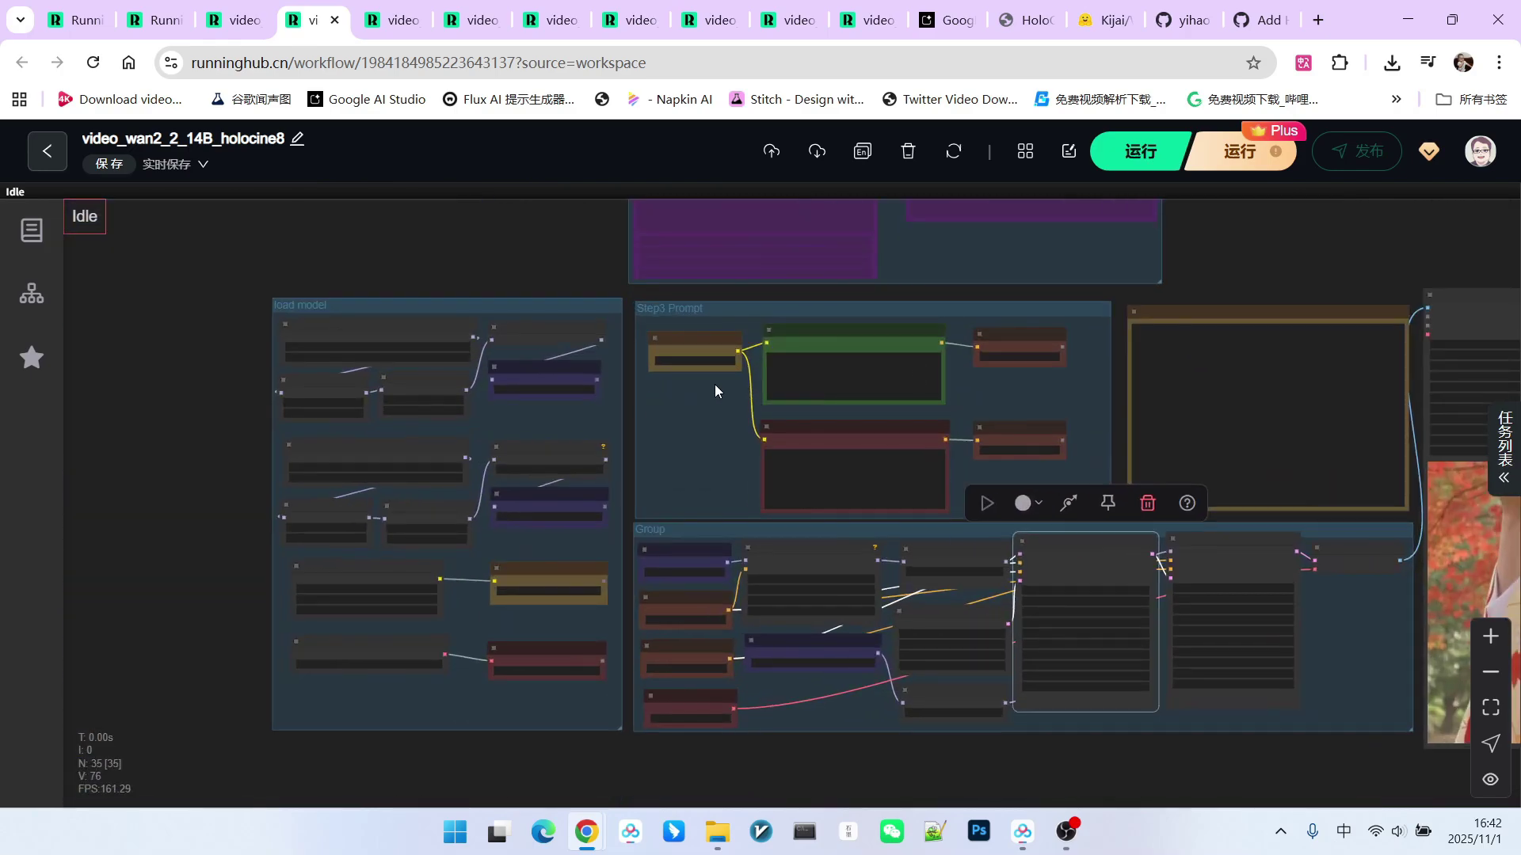
{"action": "scroll", "coordinate": [987, 355], "scroll_direction": "up", "scroll_amount": 4}
{"action": "scroll", "coordinate": [987, 355], "scroll_direction": "up", "scroll_amount": 3}
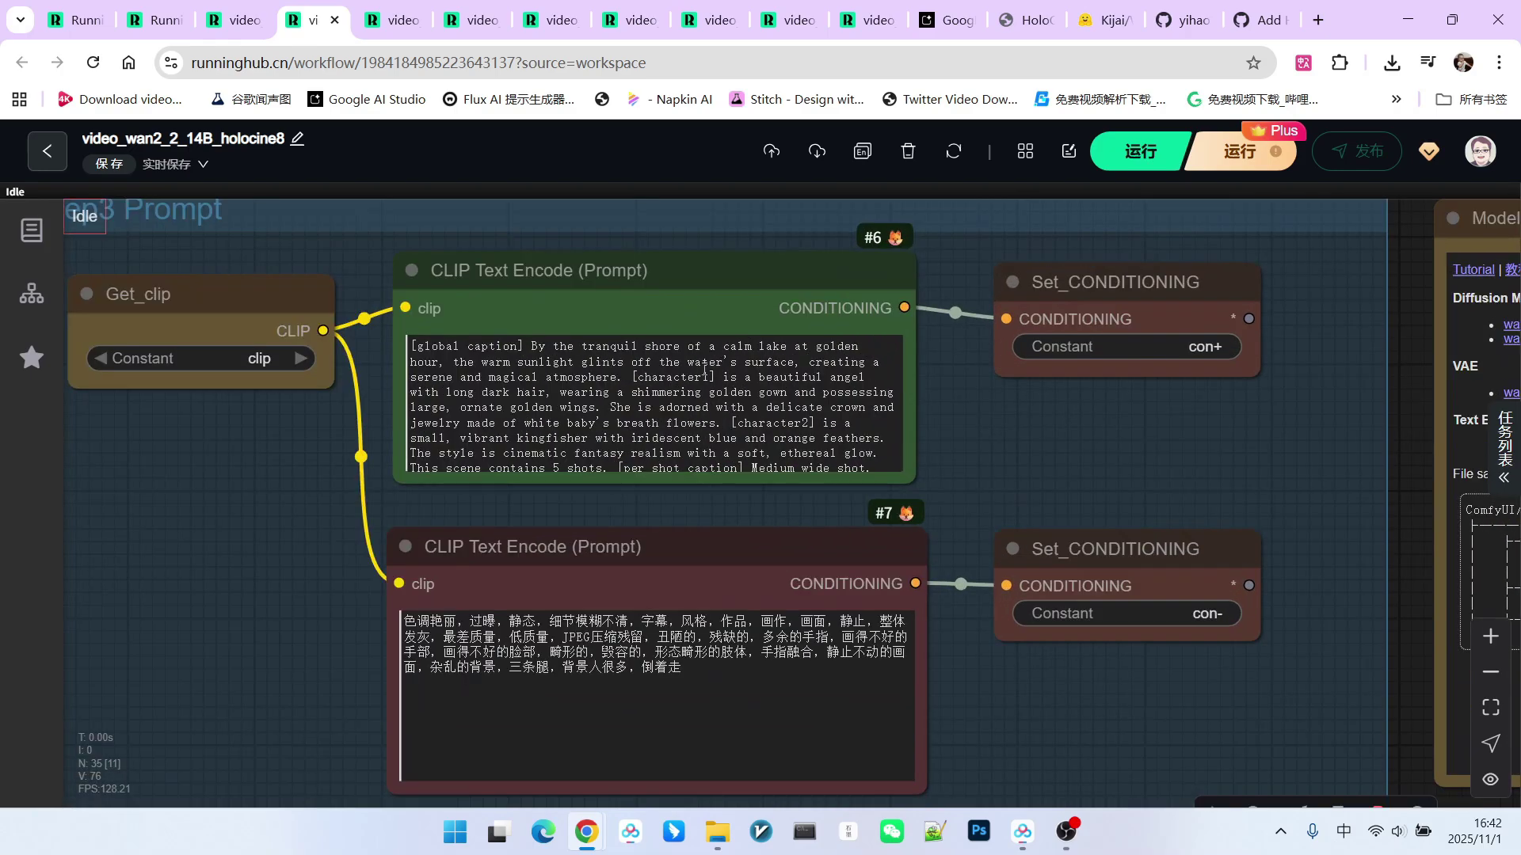
{"action": "scroll", "coordinate": [1041, 415], "scroll_direction": "down", "scroll_amount": 4}
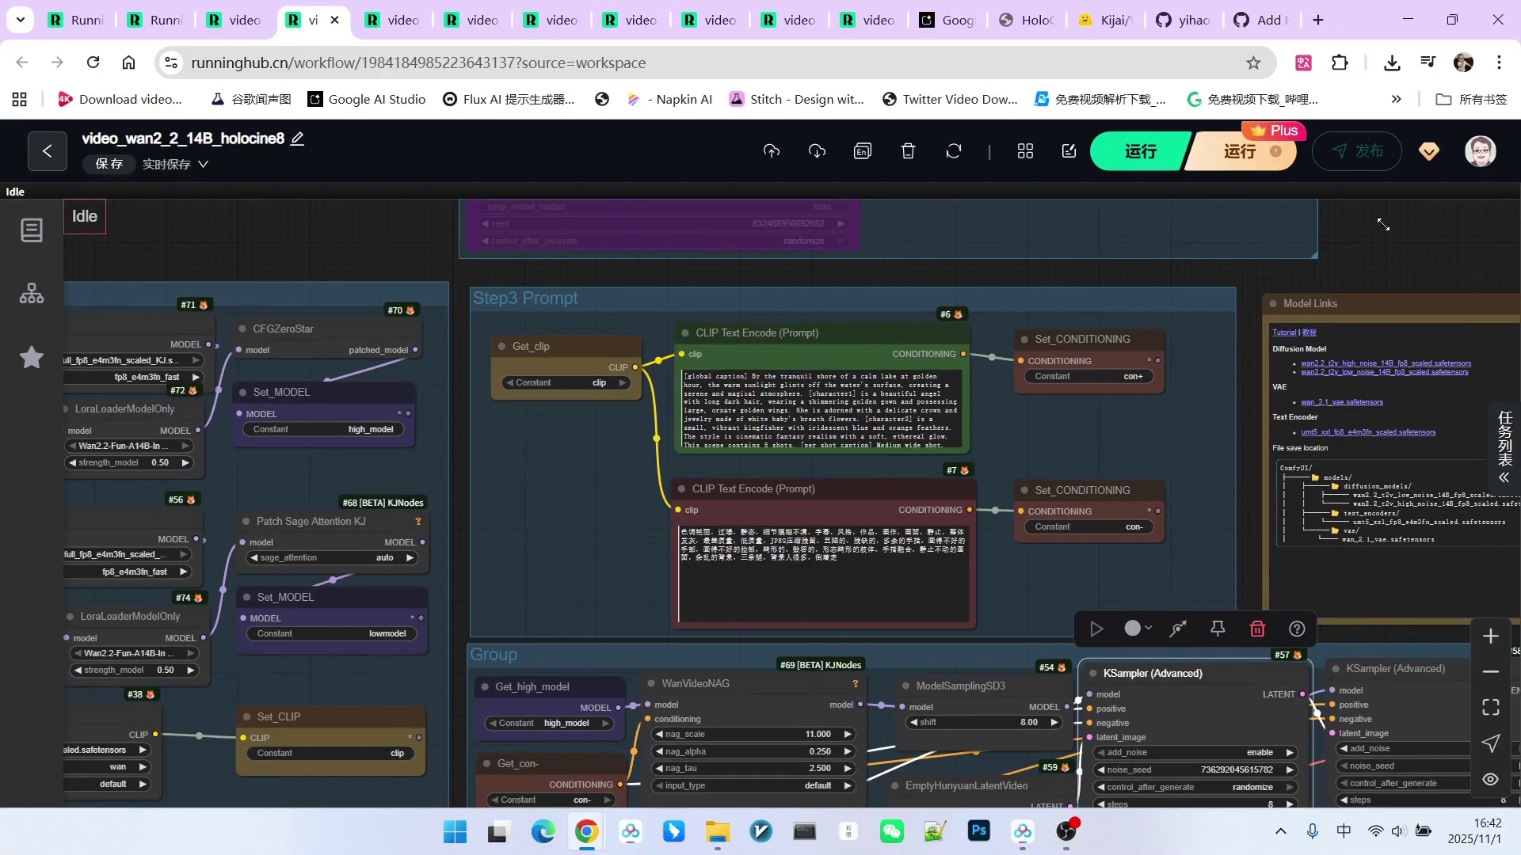
{"action": "left_click_drag", "start_coordinate": [1383, 224], "coordinate": [1371, 444]}
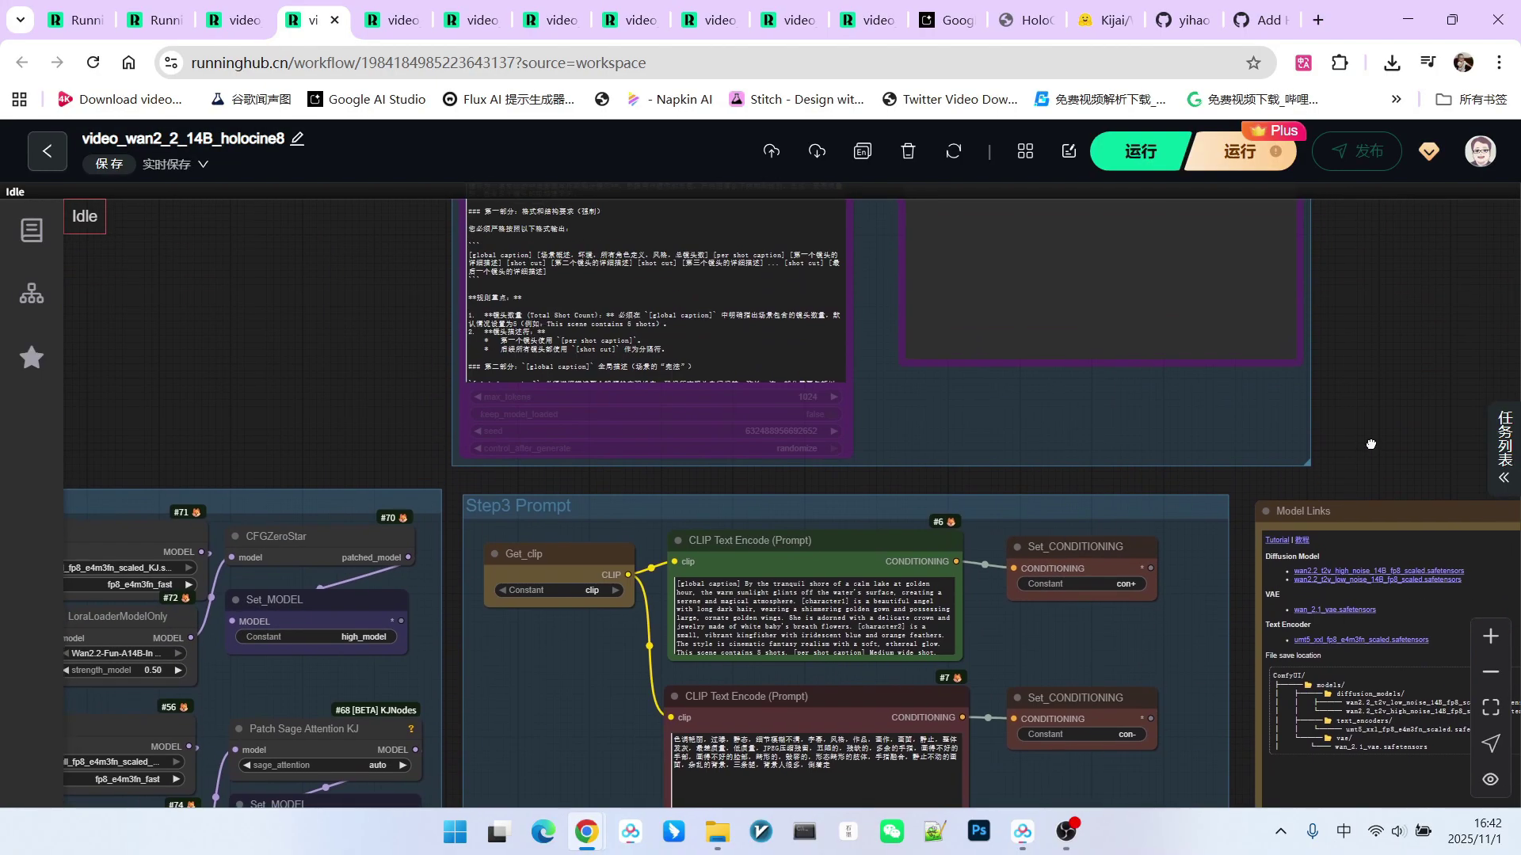
{"action": "scroll", "coordinate": [1388, 388], "scroll_direction": "down", "scroll_amount": 2}
{"action": "left_click_drag", "start_coordinate": [1391, 374], "coordinate": [1324, 435]}
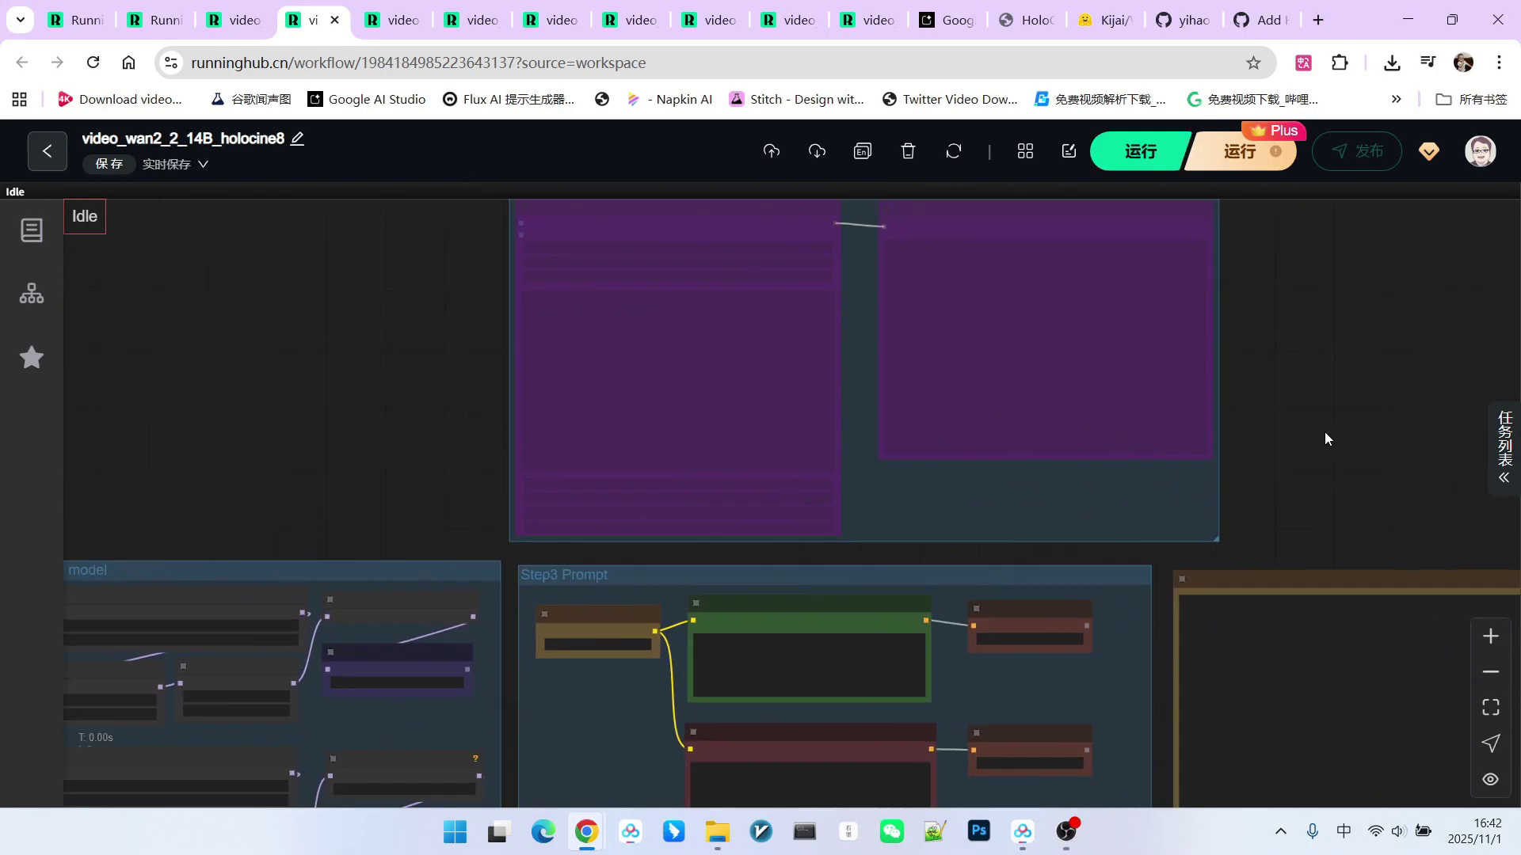
{"action": "scroll", "coordinate": [974, 279], "scroll_direction": "up", "scroll_amount": 2}
{"action": "left_click", "coordinate": [971, 292]}
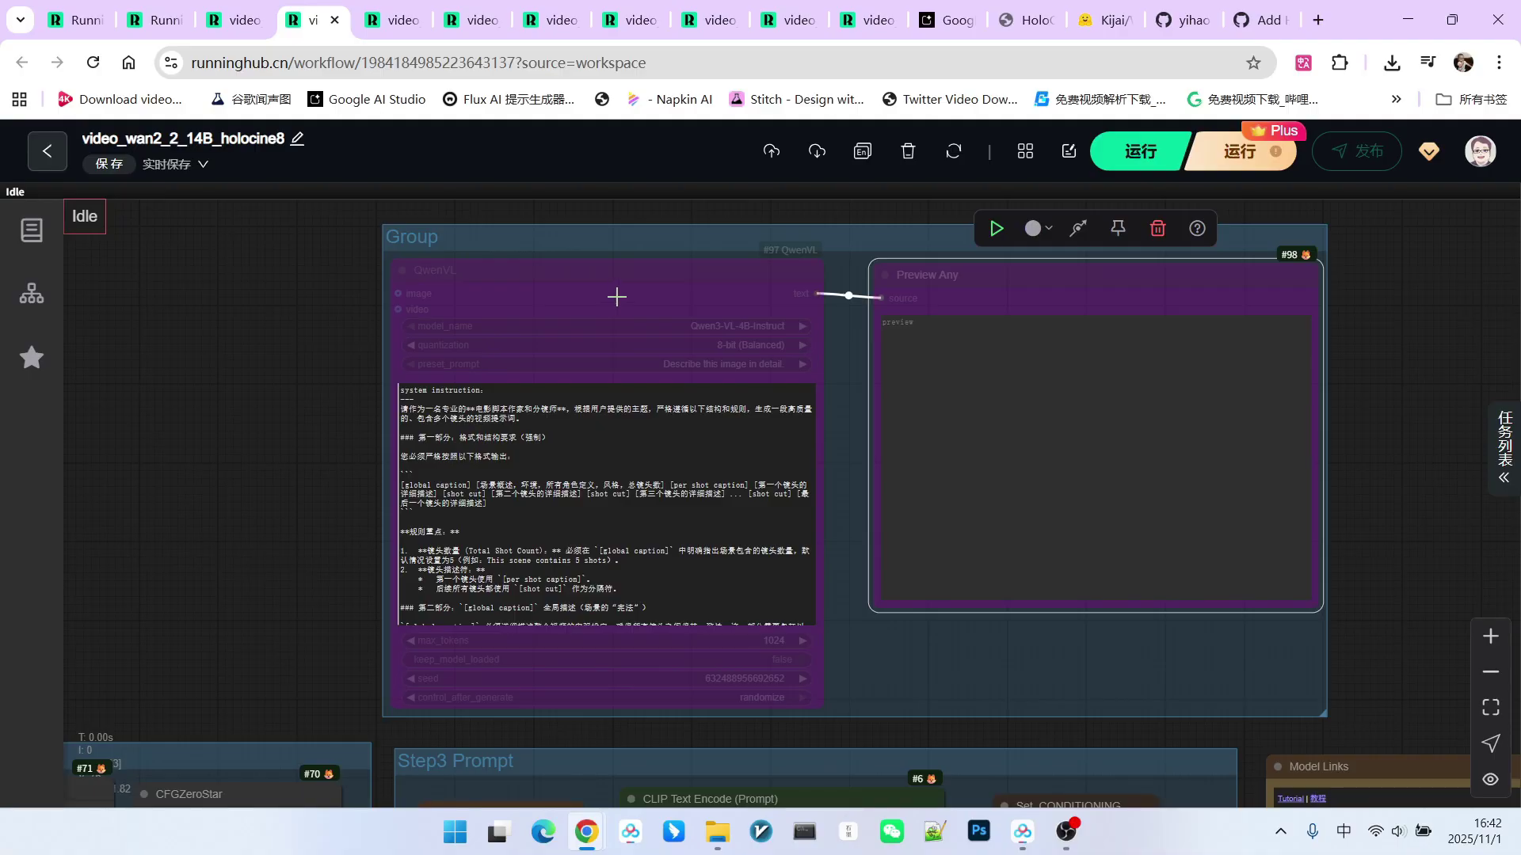
Zoom into the #6 CLIP Text Encode node to read the multi-shot positive prompt
{"action": "scroll", "coordinate": [709, 286], "scroll_direction": "down", "scroll_amount": 5}
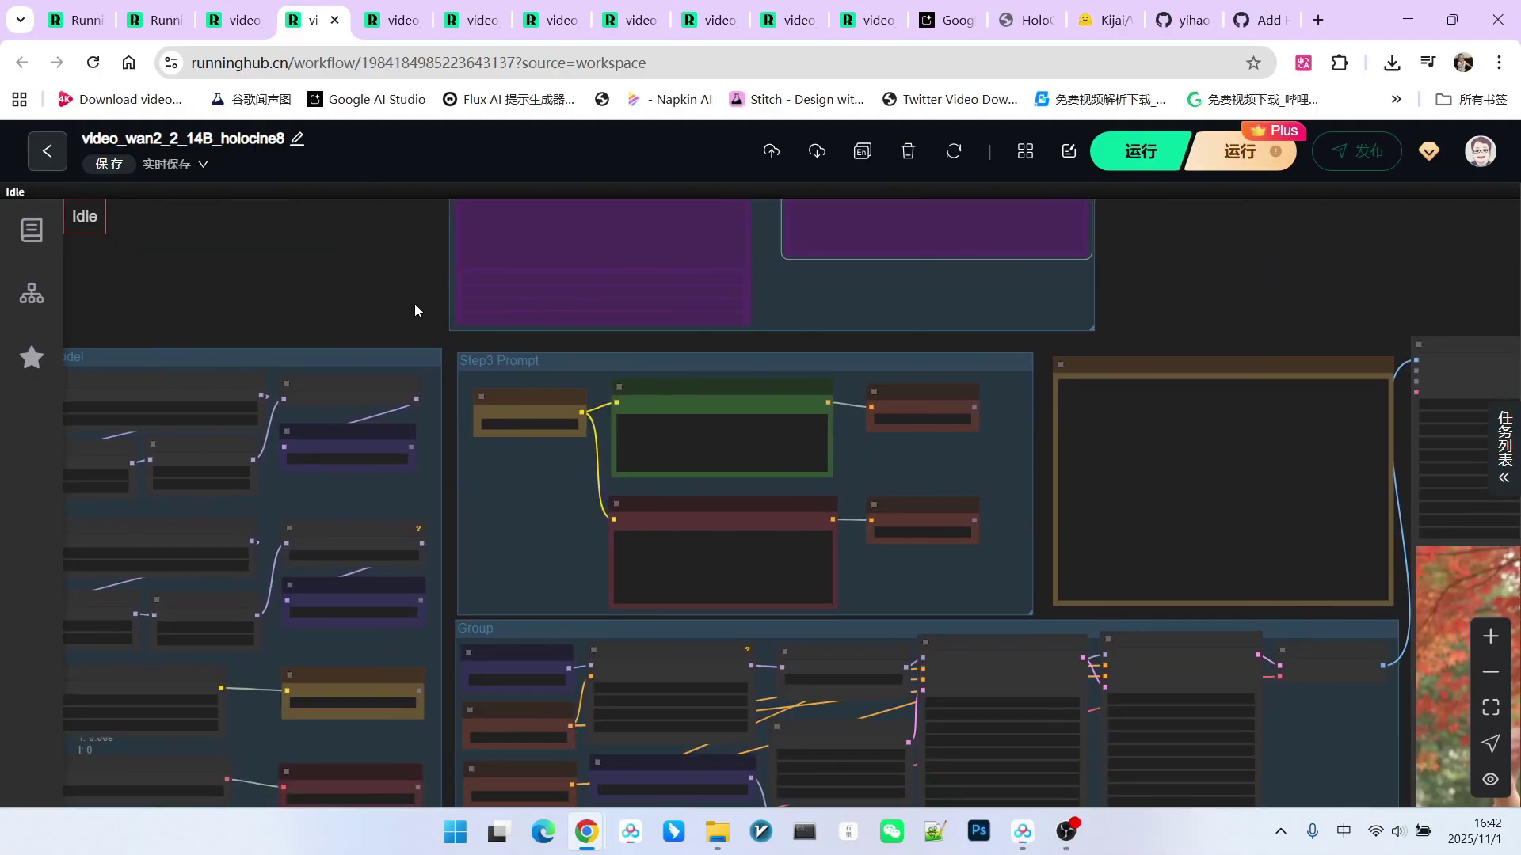
{"action": "scroll", "coordinate": [875, 447], "scroll_direction": "up", "scroll_amount": 5}
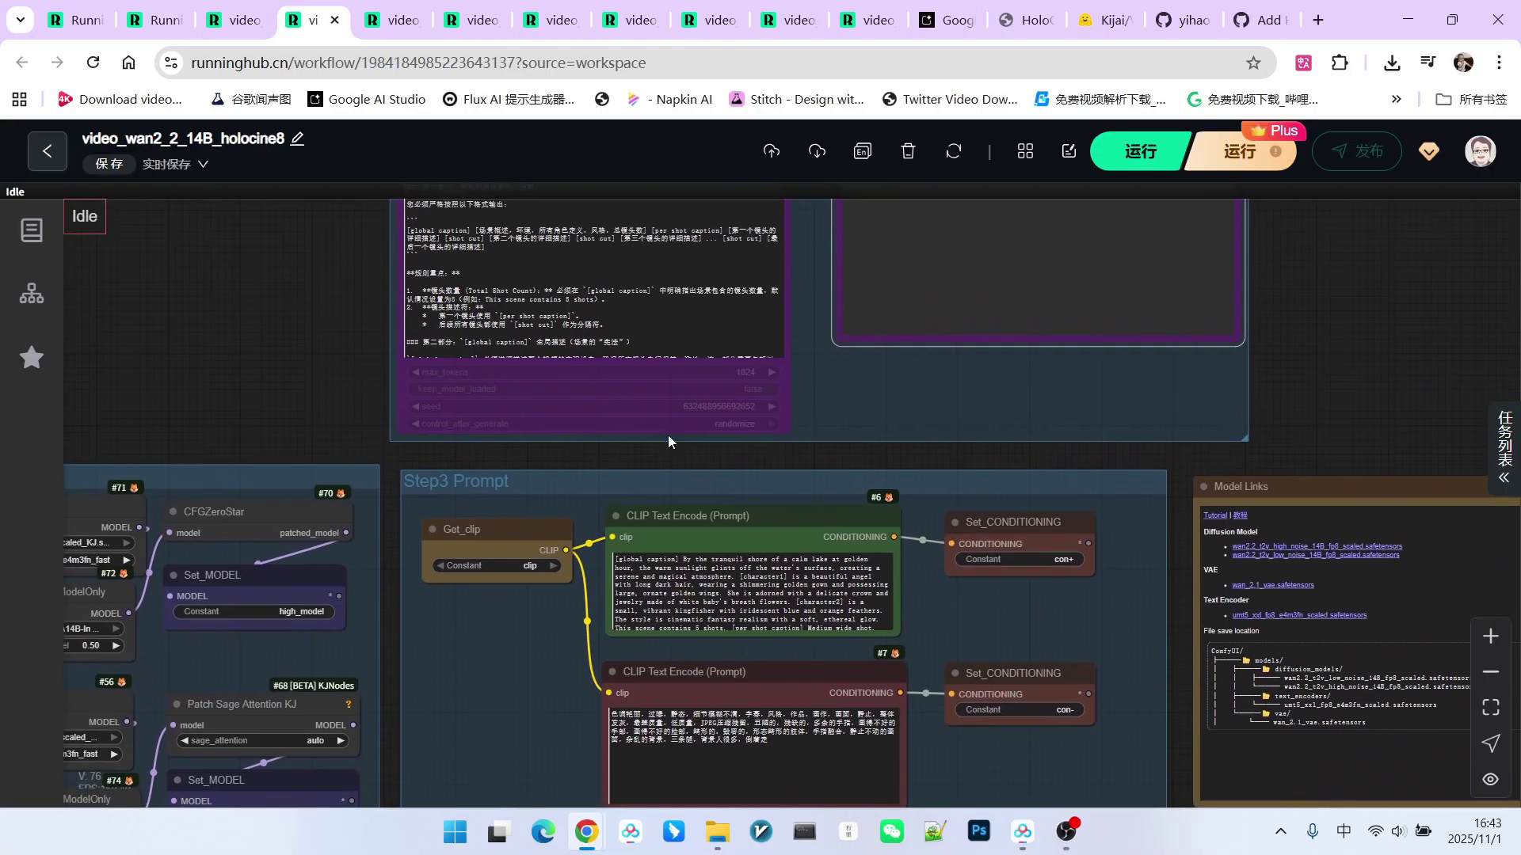
{"action": "scroll", "coordinate": [996, 654], "scroll_direction": "up", "scroll_amount": 7}
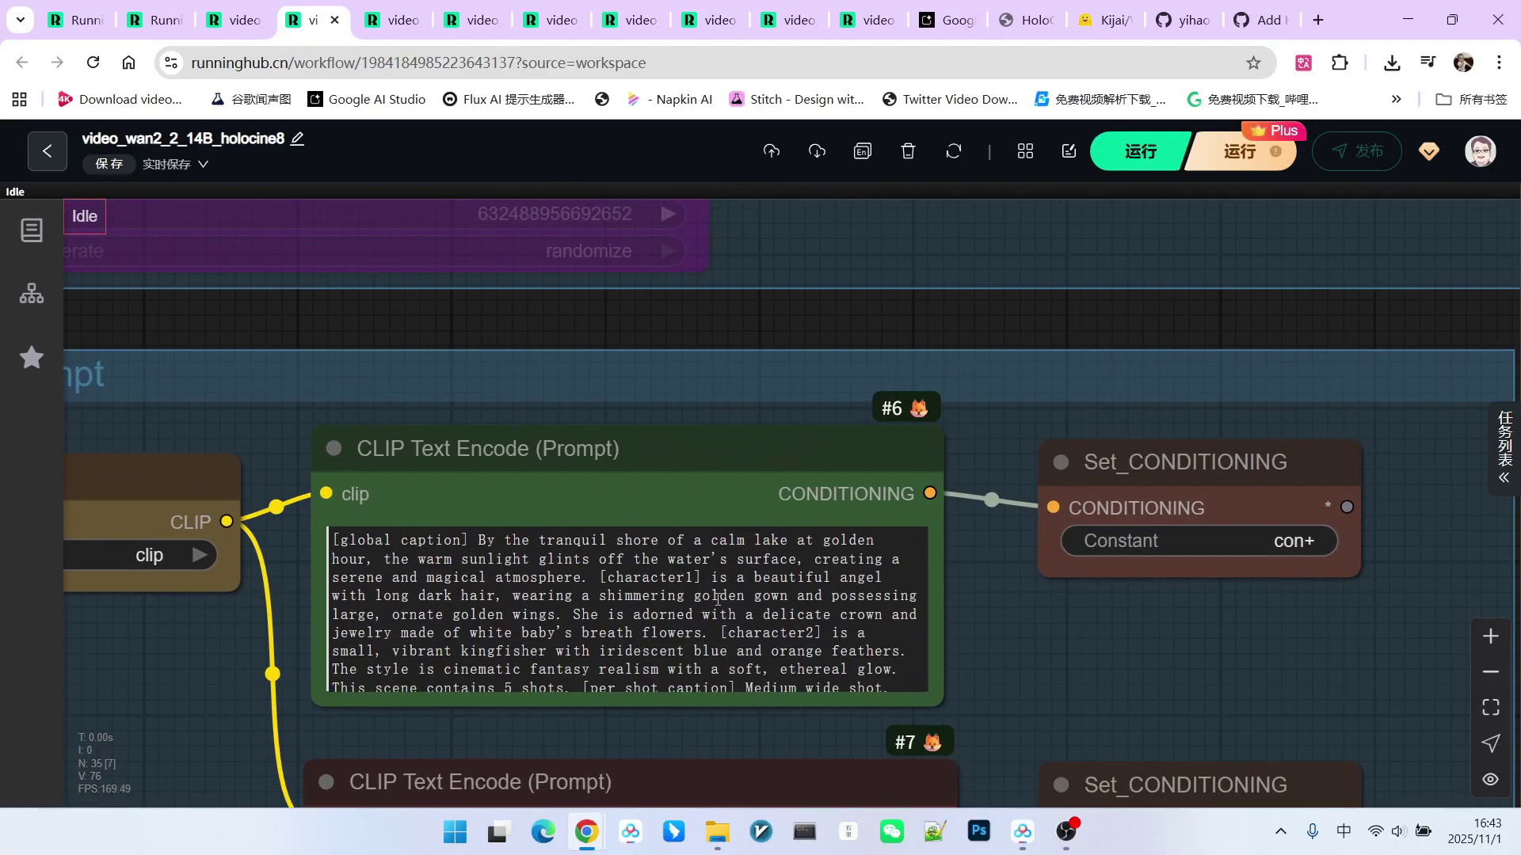
{"action": "left_click", "coordinate": [611, 610]}
{"action": "scroll", "coordinate": [1130, 437], "scroll_direction": "down", "scroll_amount": 2}
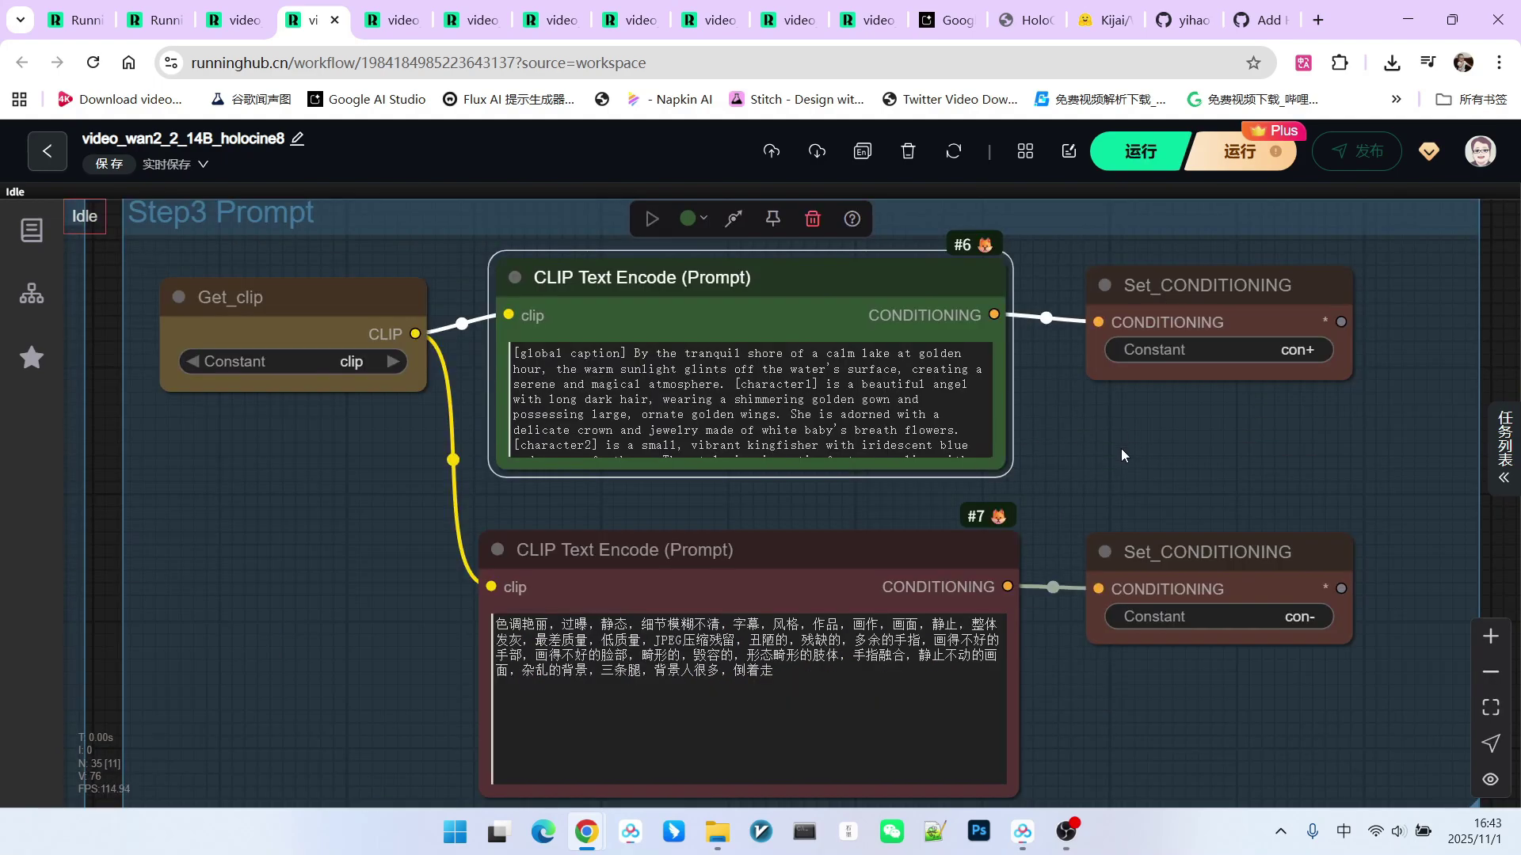
{"action": "scroll", "coordinate": [1139, 430], "scroll_direction": "down", "scroll_amount": 2}
{"action": "scroll", "coordinate": [1061, 364], "scroll_direction": "up", "scroll_amount": 2}
Zoom out to the output video, then go to the Gemini 'Dancing Goddess in Misty Sea' chat
{"action": "scroll", "coordinate": [1030, 341], "scroll_direction": "right", "scroll_amount": 2}
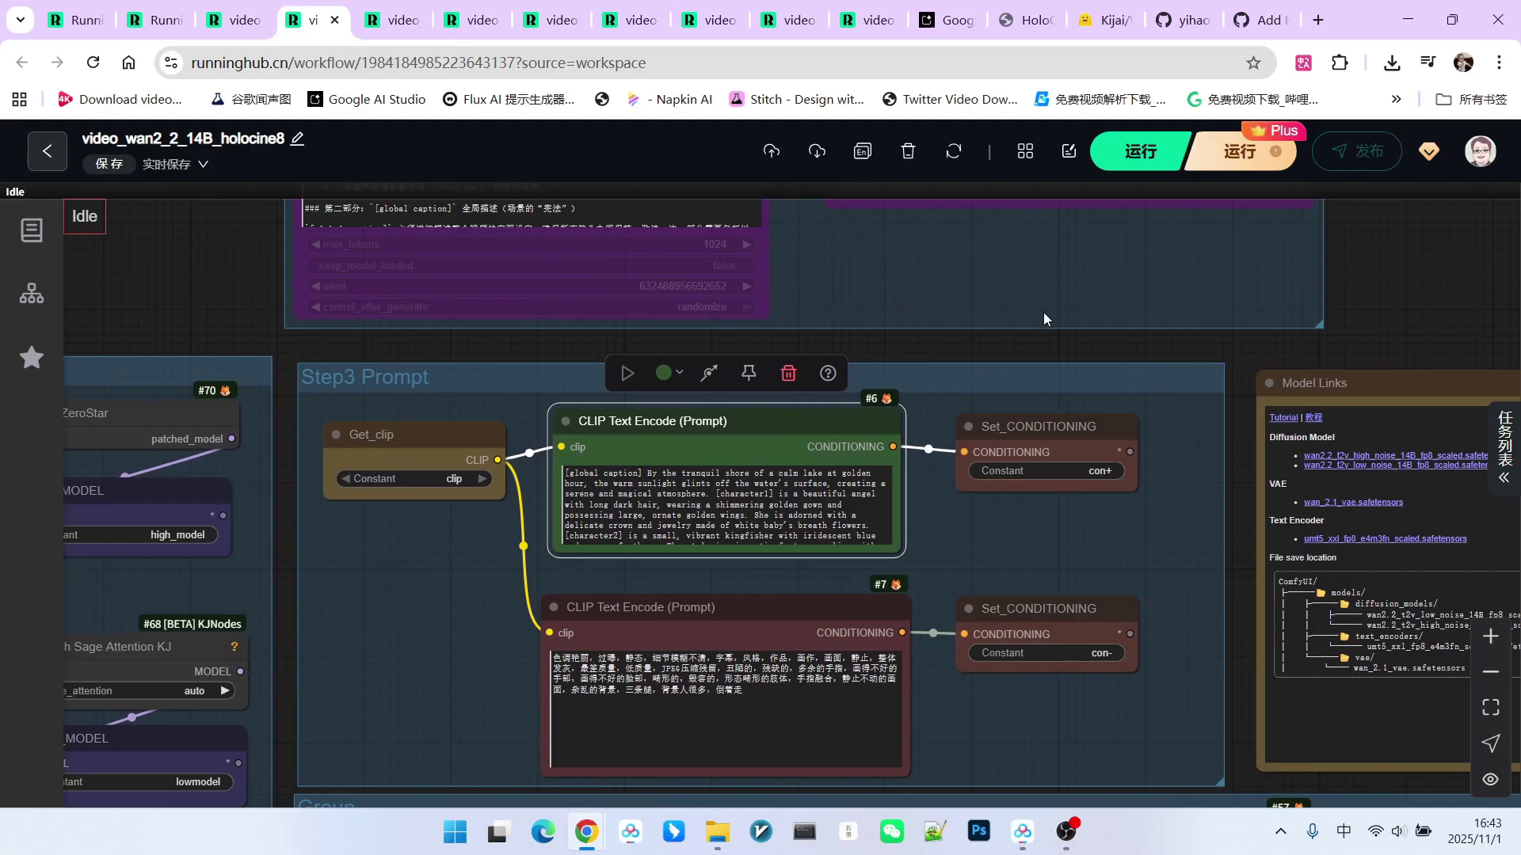
{"action": "scroll", "coordinate": [1196, 290], "scroll_direction": "down", "scroll_amount": 2}
{"action": "scroll", "coordinate": [1209, 364], "scroll_direction": "up", "scroll_amount": 2}
{"action": "scroll", "coordinate": [1213, 353], "scroll_direction": "left", "scroll_amount": 2}
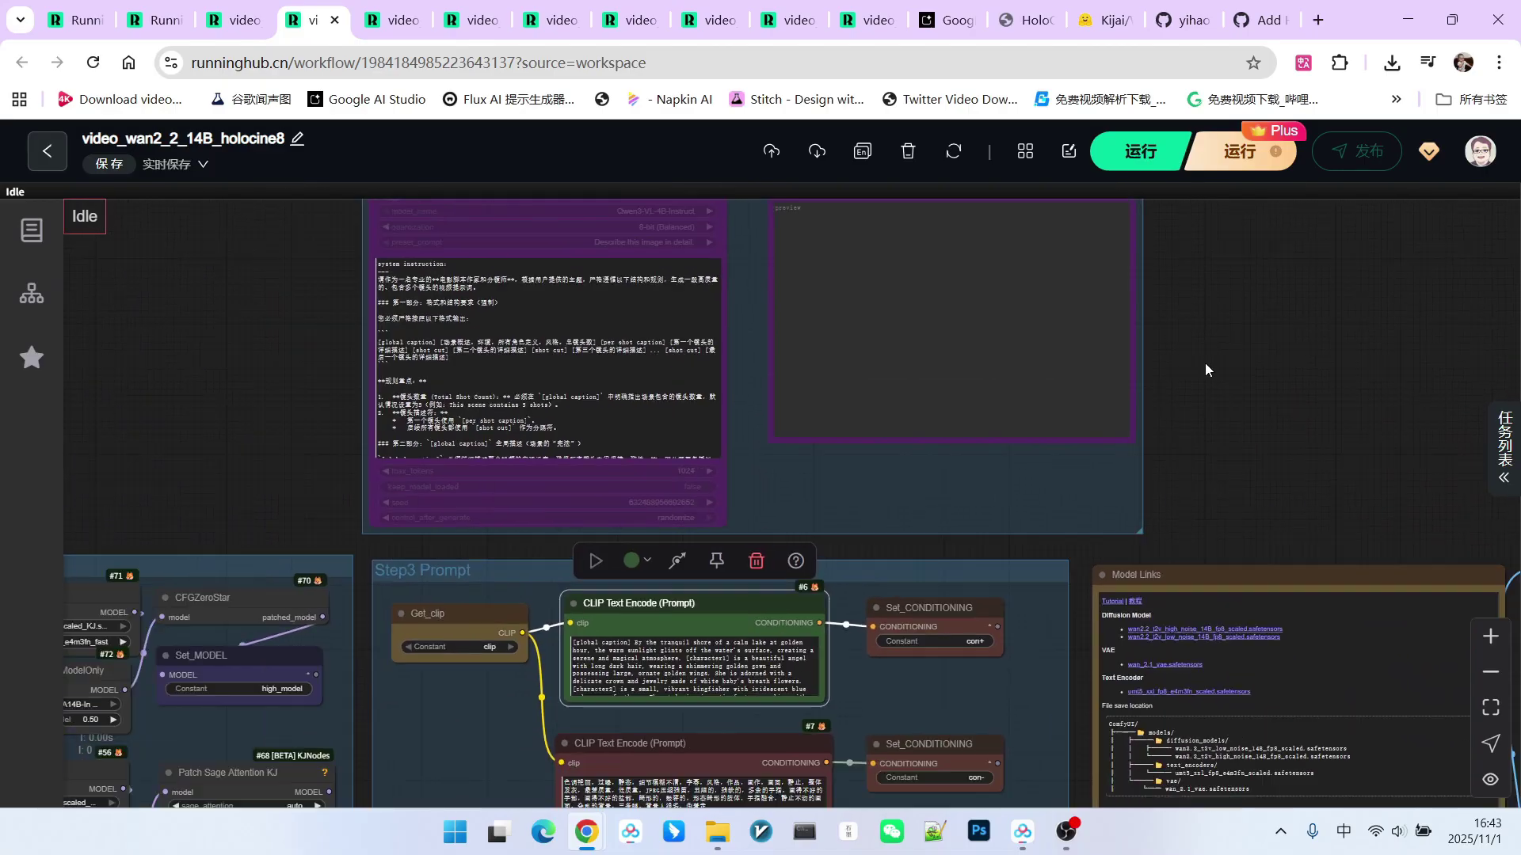
{"action": "scroll", "coordinate": [1205, 369], "scroll_direction": "down", "scroll_amount": 2}
{"action": "left_click_drag", "start_coordinate": [1276, 383], "coordinate": [1228, 271]}
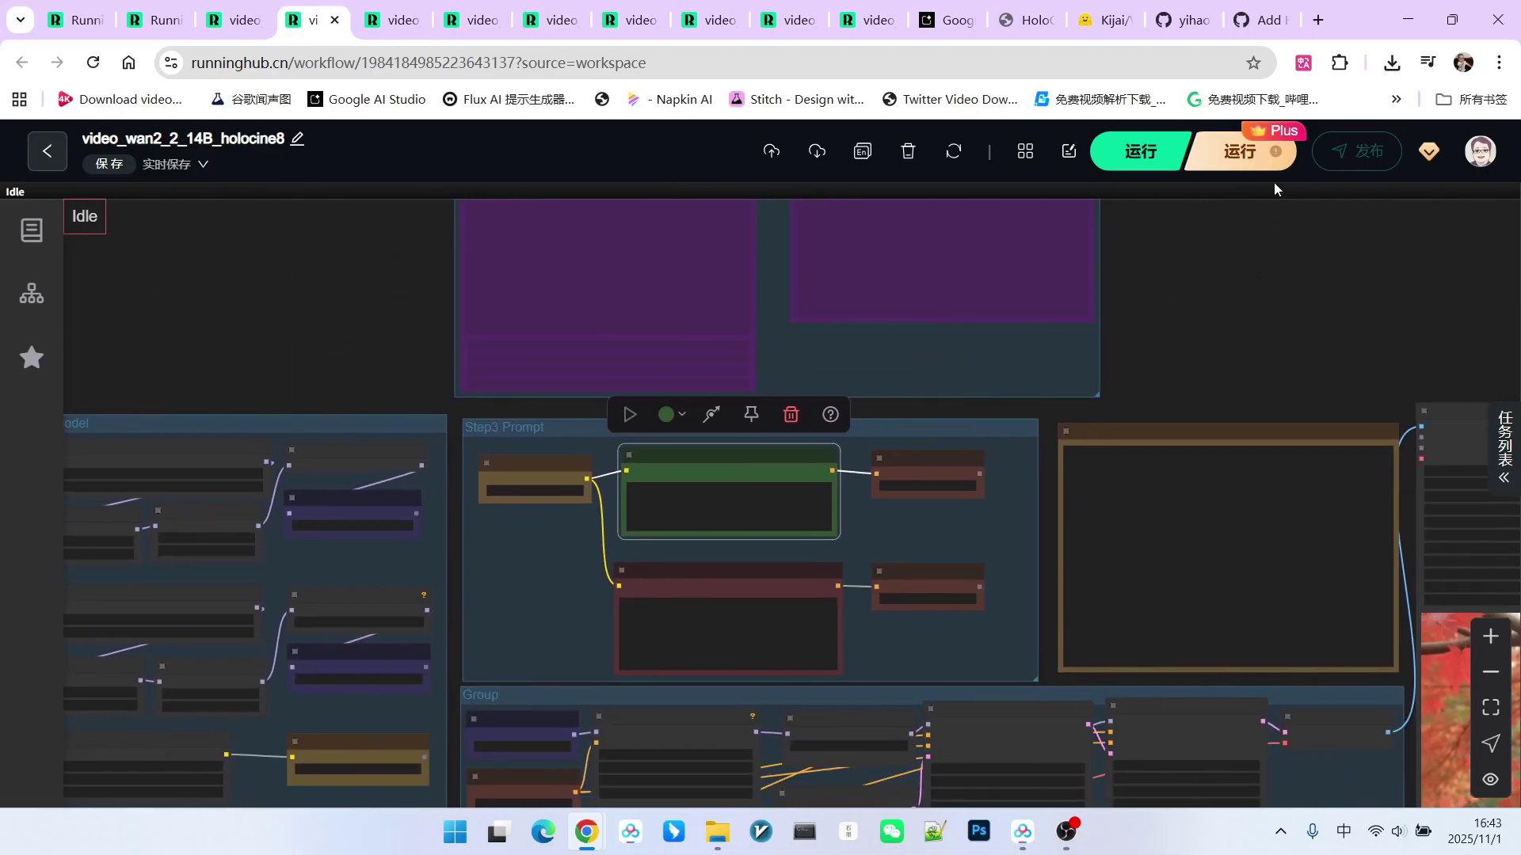
{"action": "scroll", "coordinate": [1300, 243], "scroll_direction": "down", "scroll_amount": 2}
{"action": "scroll", "coordinate": [1236, 233], "scroll_direction": "right", "scroll_amount": 2}
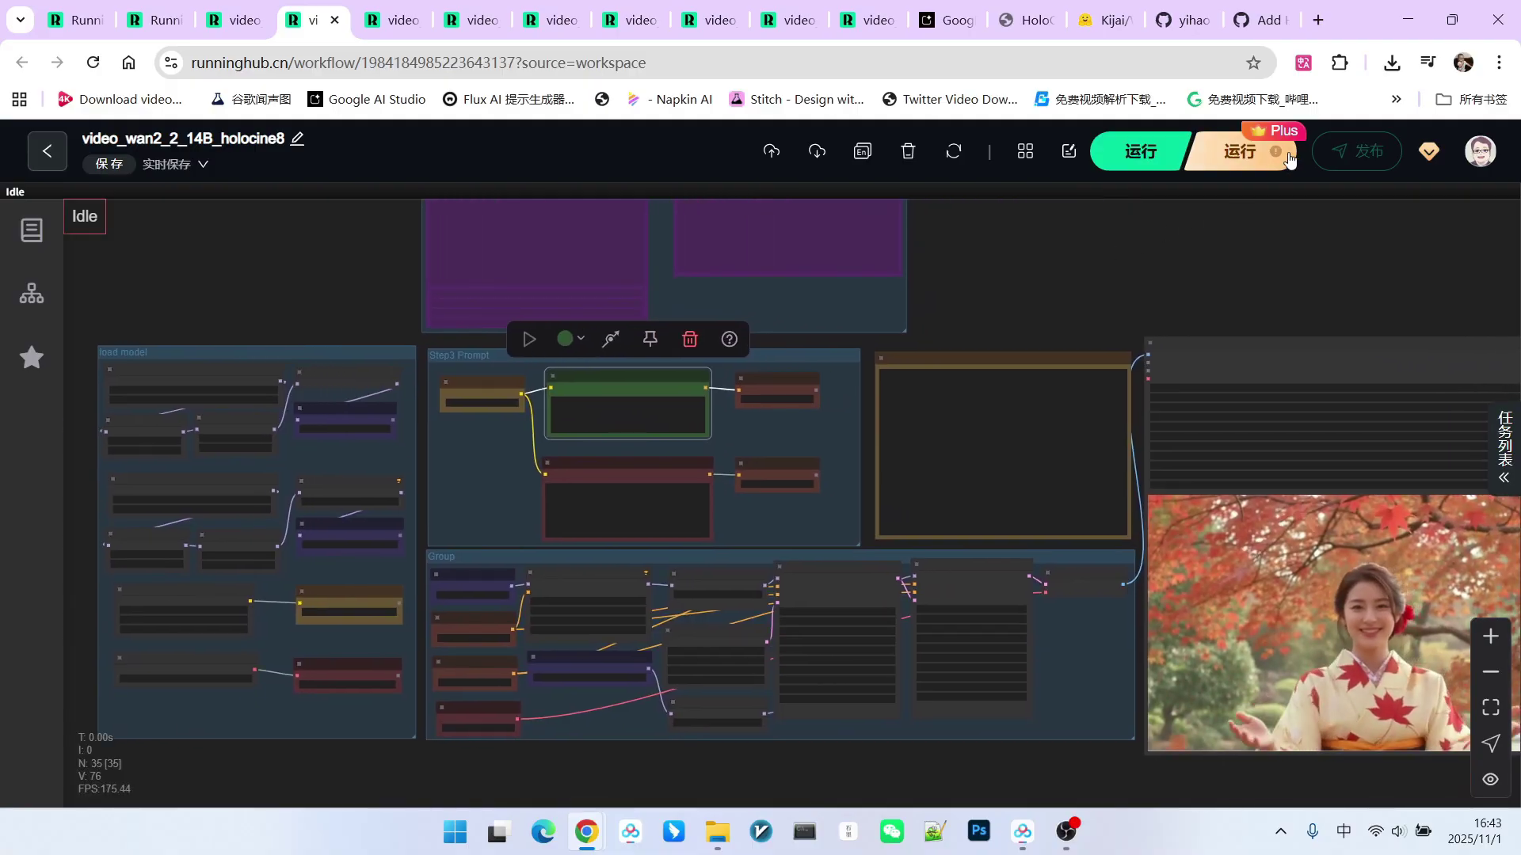
{"action": "left_click", "coordinate": [943, 20]}
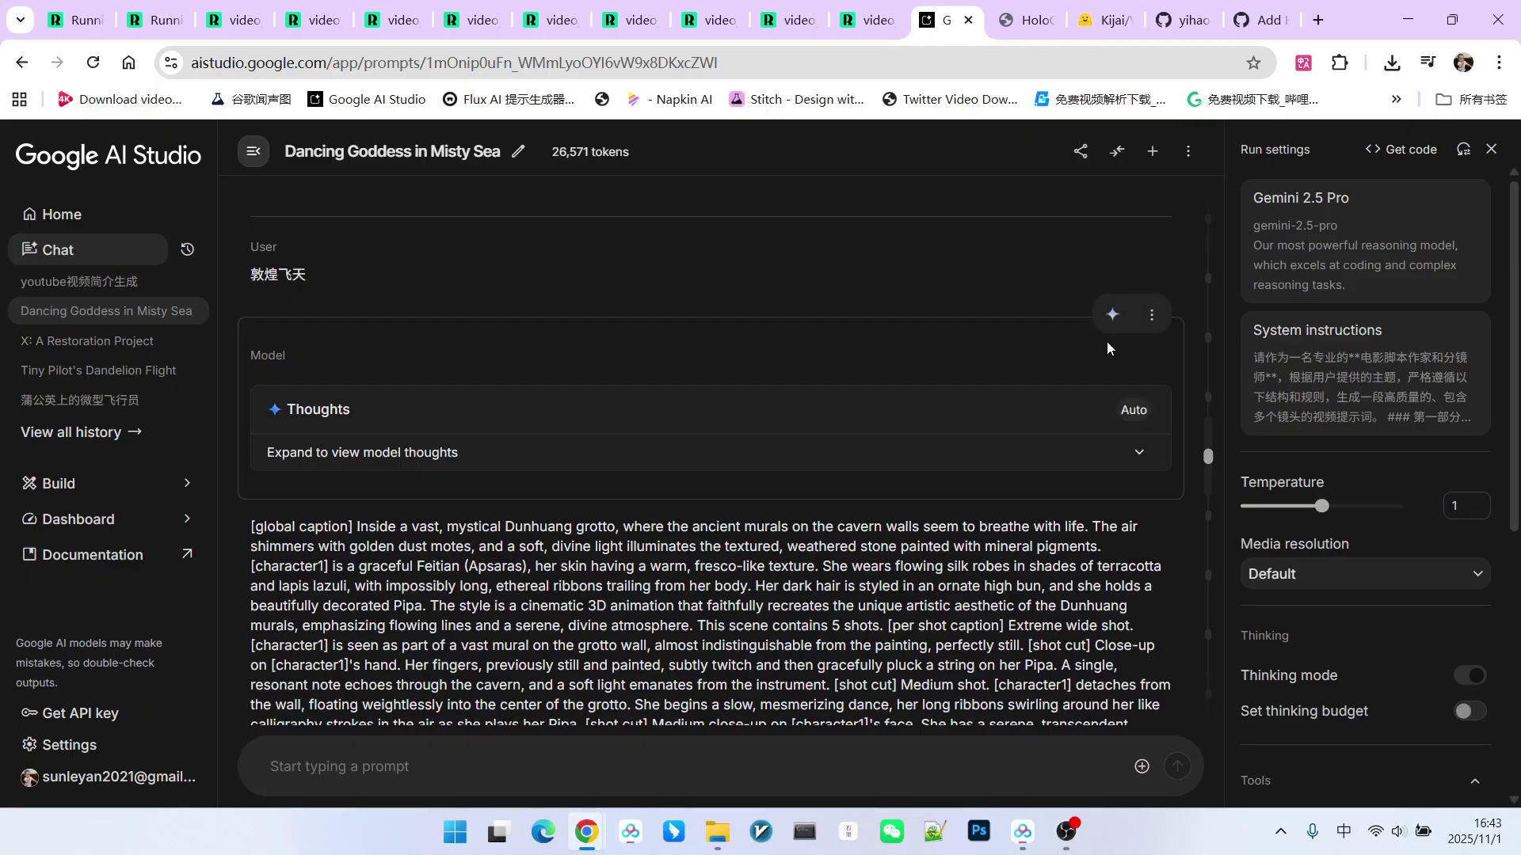
Show the 2025-10-31 holocine folder with prompt.txt and the prompt_engineering_cn/en files
{"action": "key", "text": "alt+Tab"}
{"action": "left_click", "coordinate": [511, 242]}
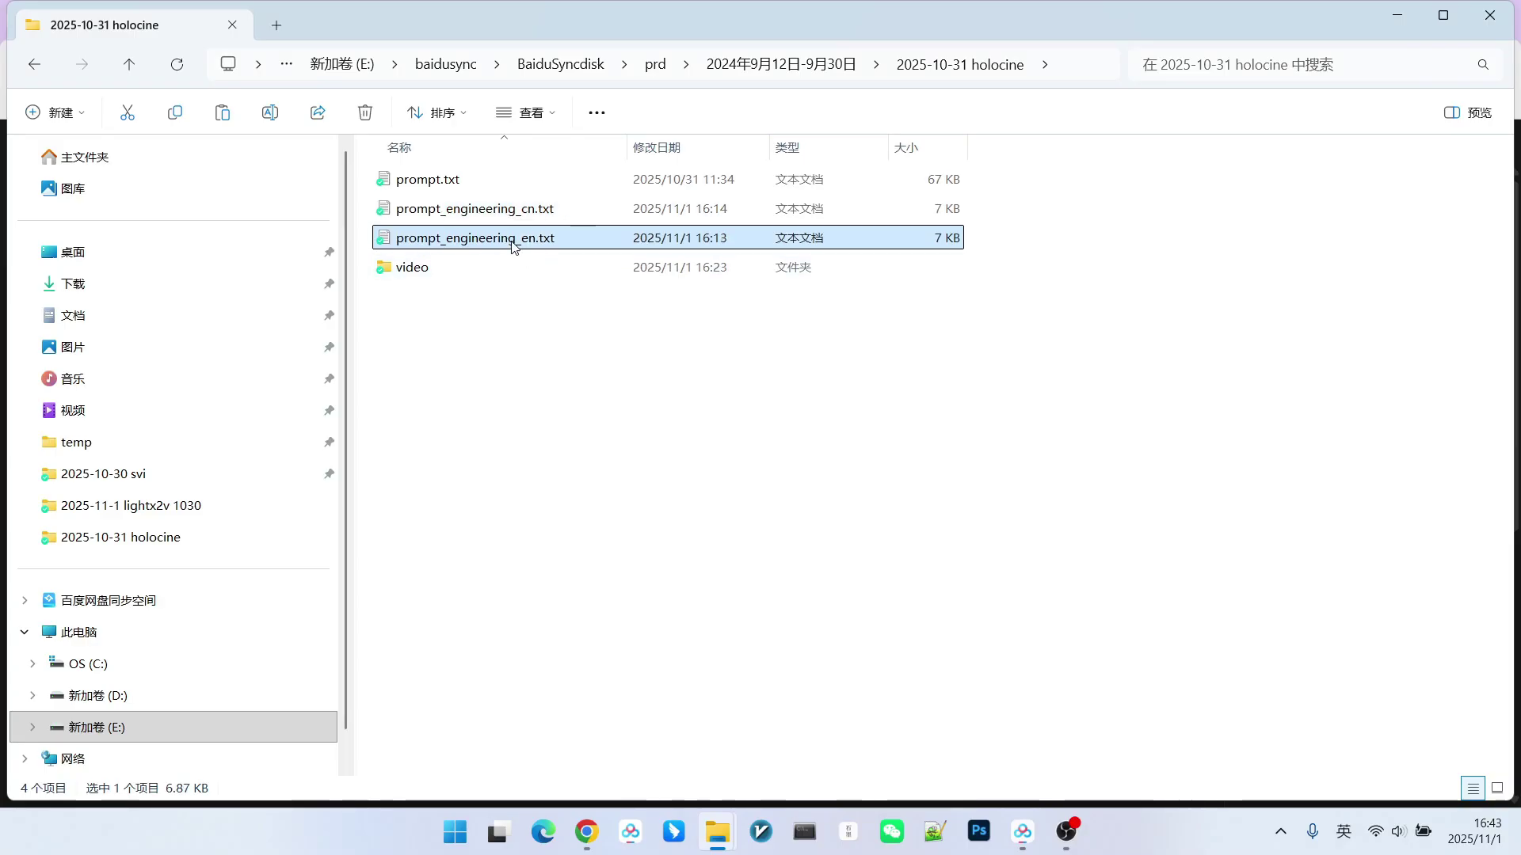
{"action": "left_click", "coordinate": [687, 429]}
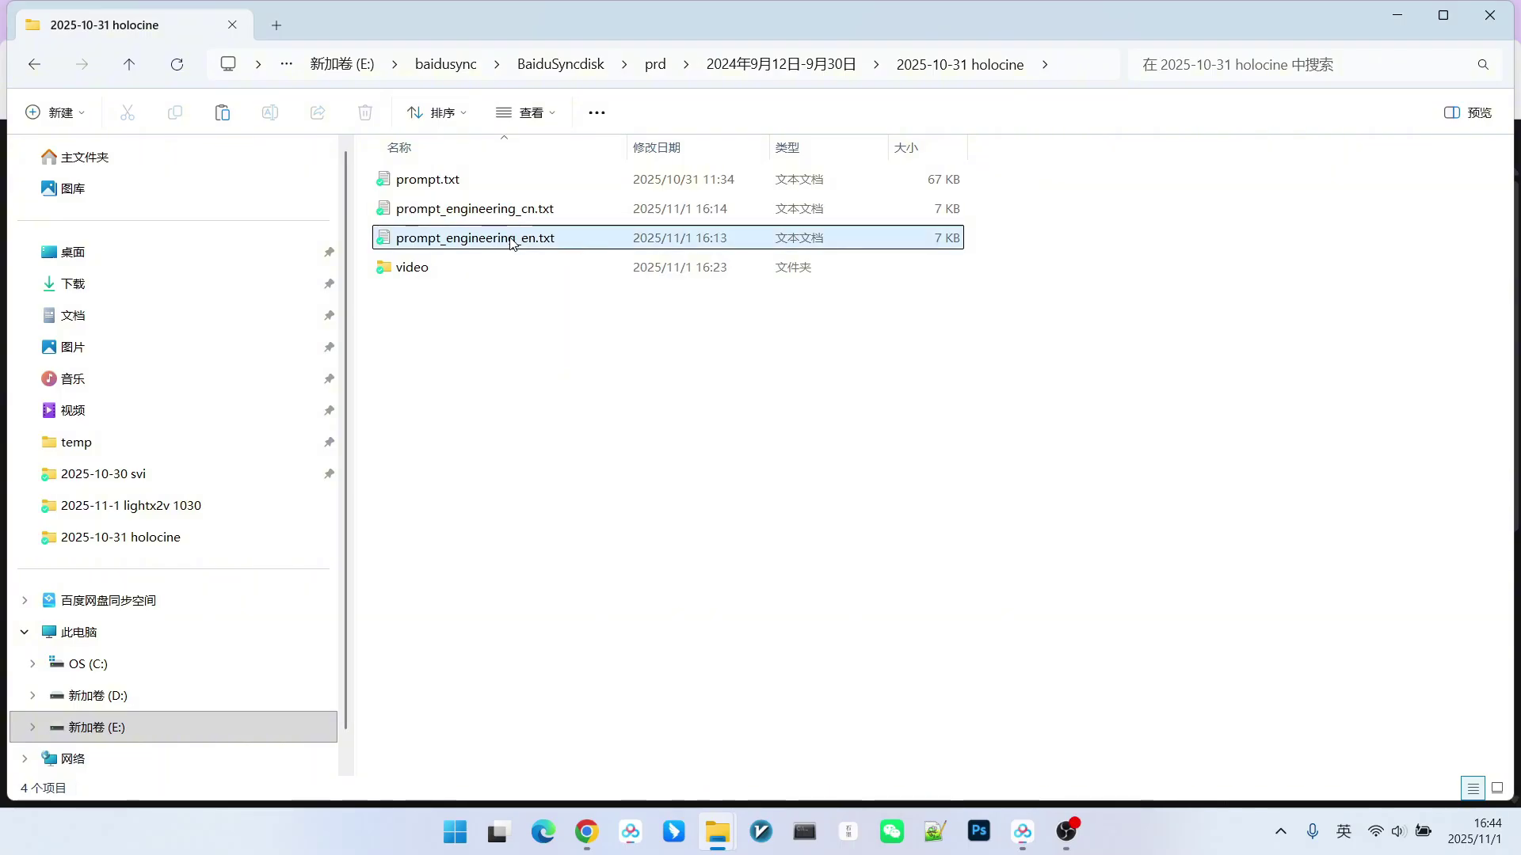
Start a Gemini 2.5 Pro chat and paste in the film-scriptwriter and storyboard-artist system instructions
{"action": "mouse_move", "coordinate": [587, 832]}
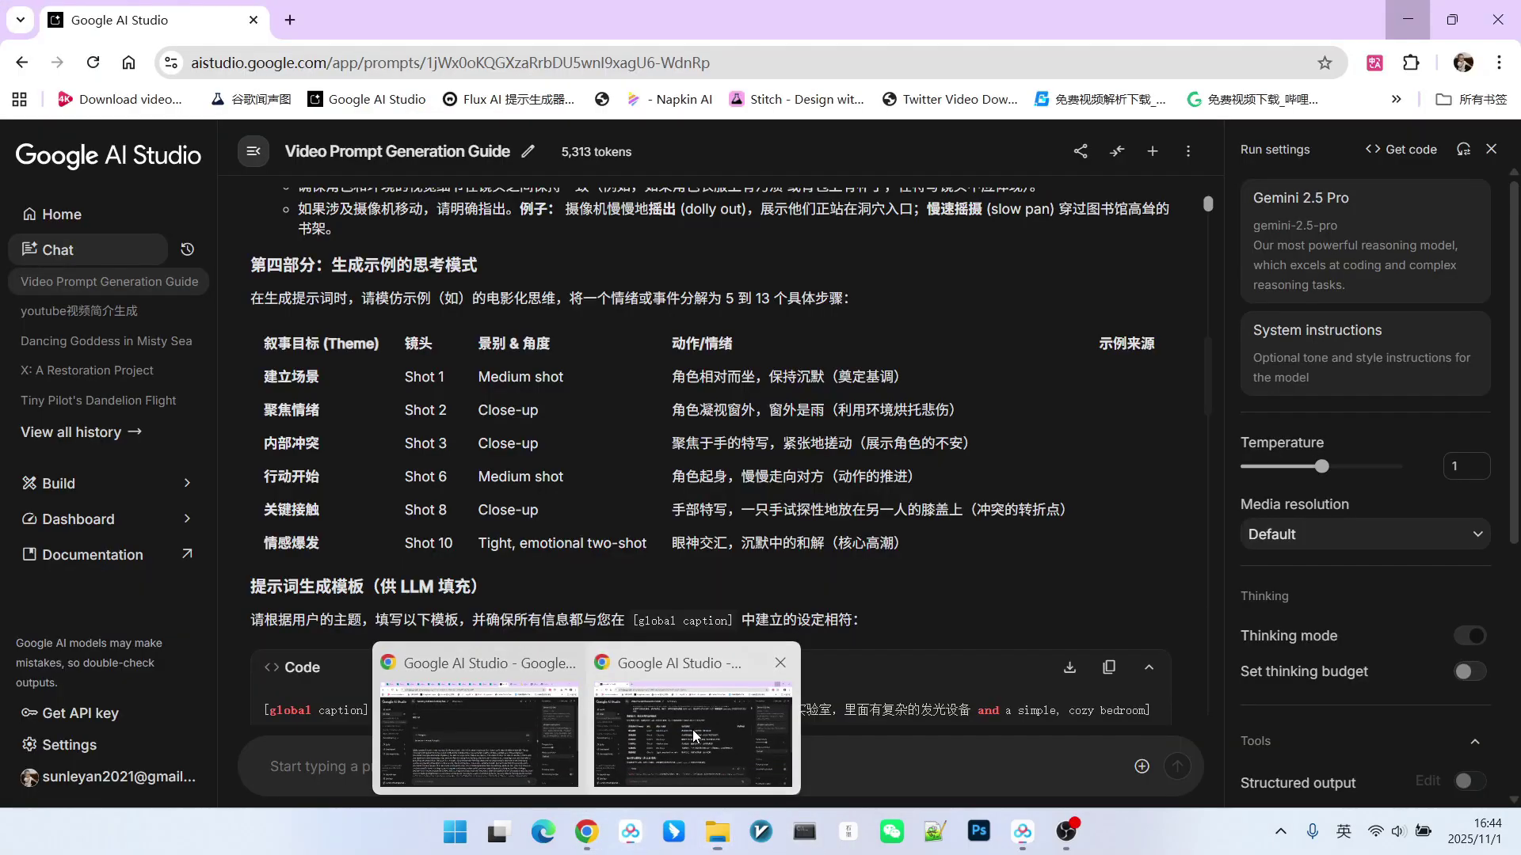
{"action": "left_click", "coordinate": [487, 736]}
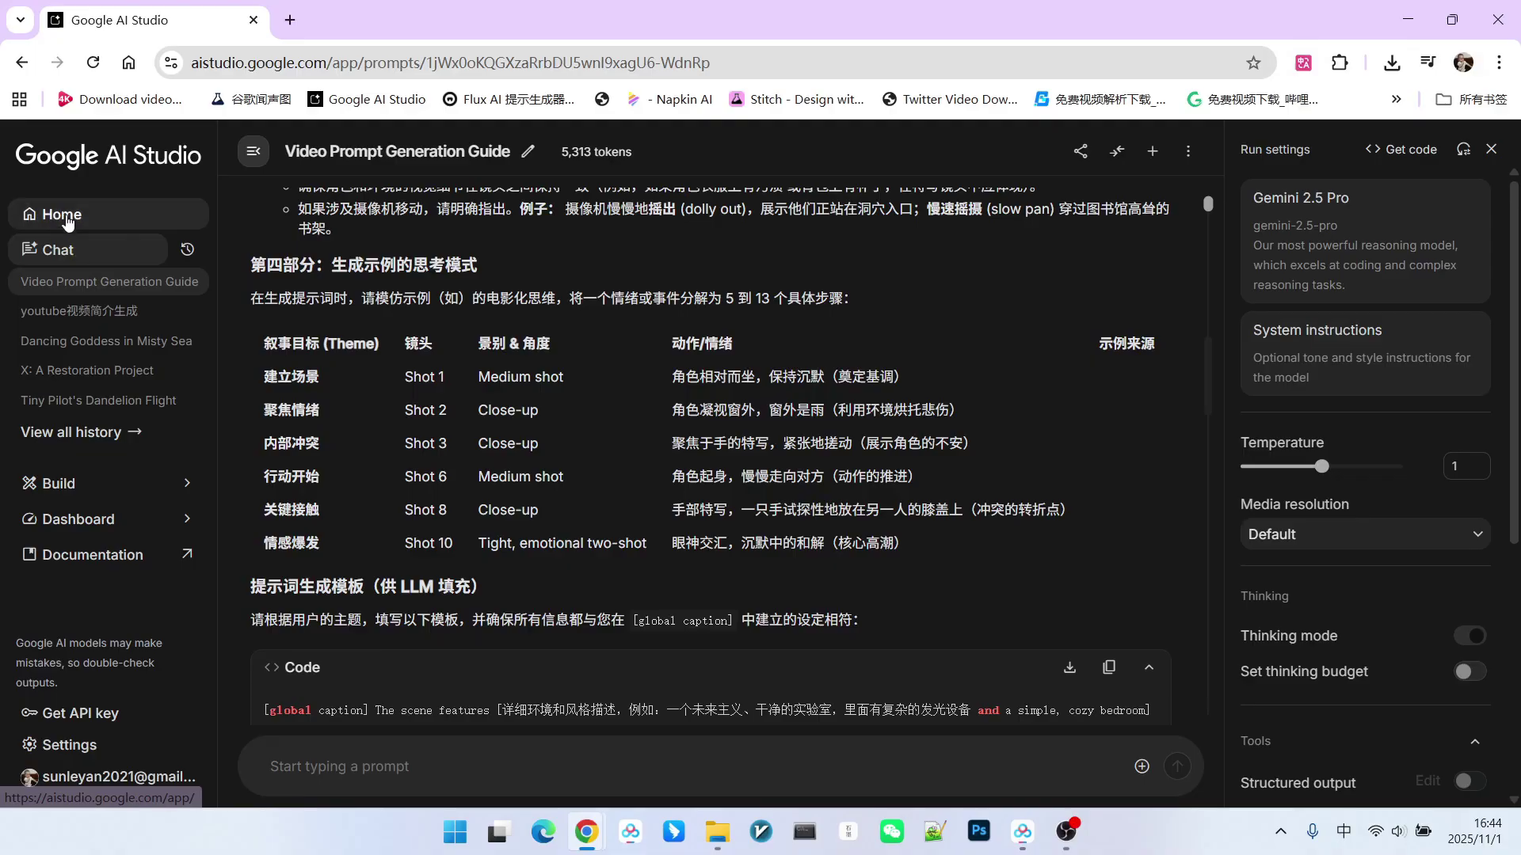
{"action": "left_click", "coordinate": [55, 249]}
{"action": "left_click", "coordinate": [1378, 235]}
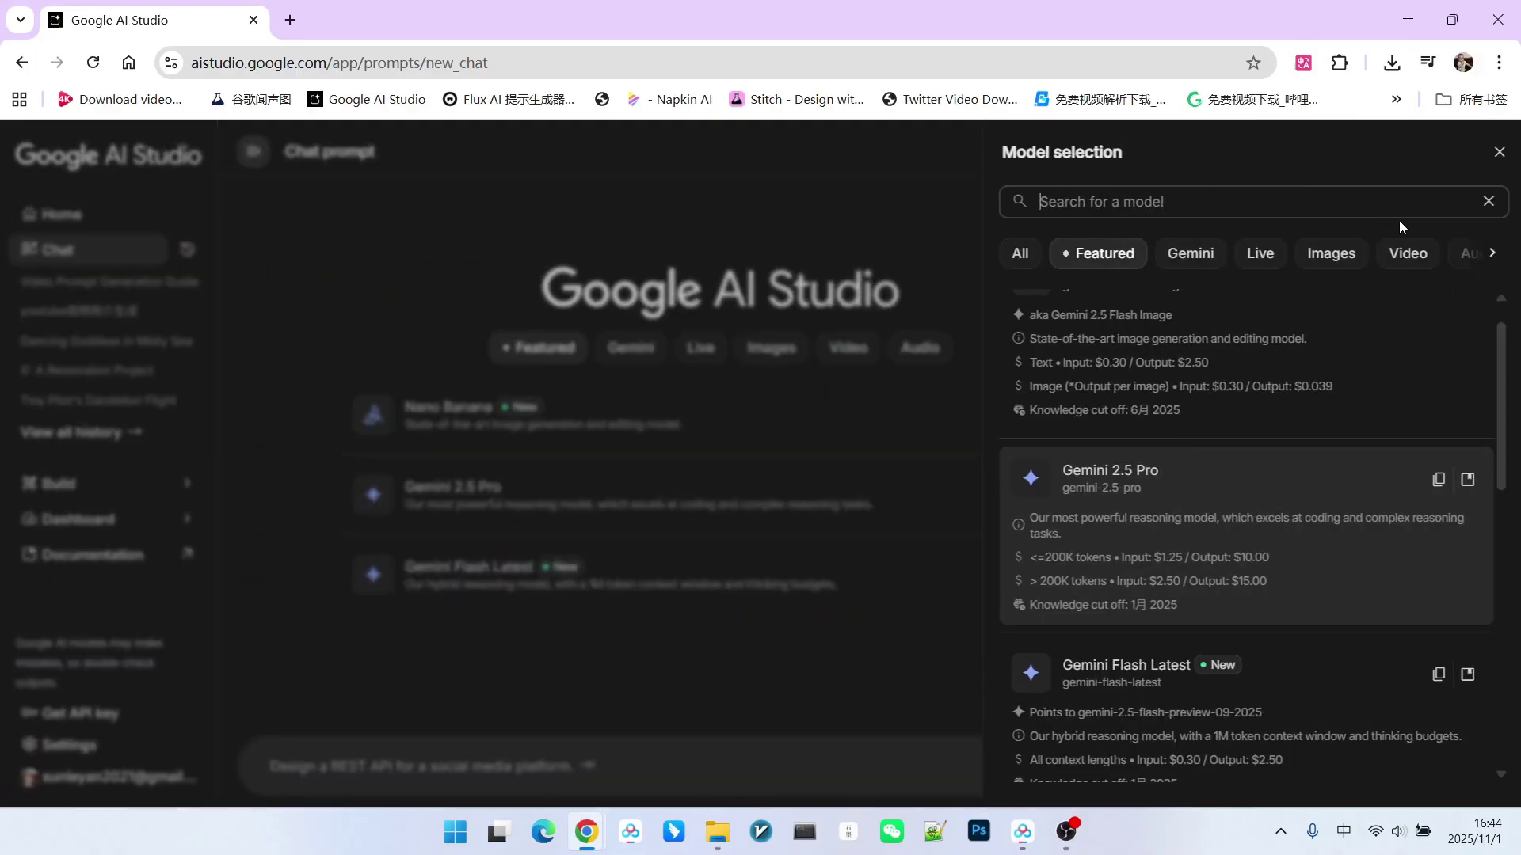
{"action": "left_click", "coordinate": [1179, 498]}
{"action": "left_click", "coordinate": [1350, 365]}
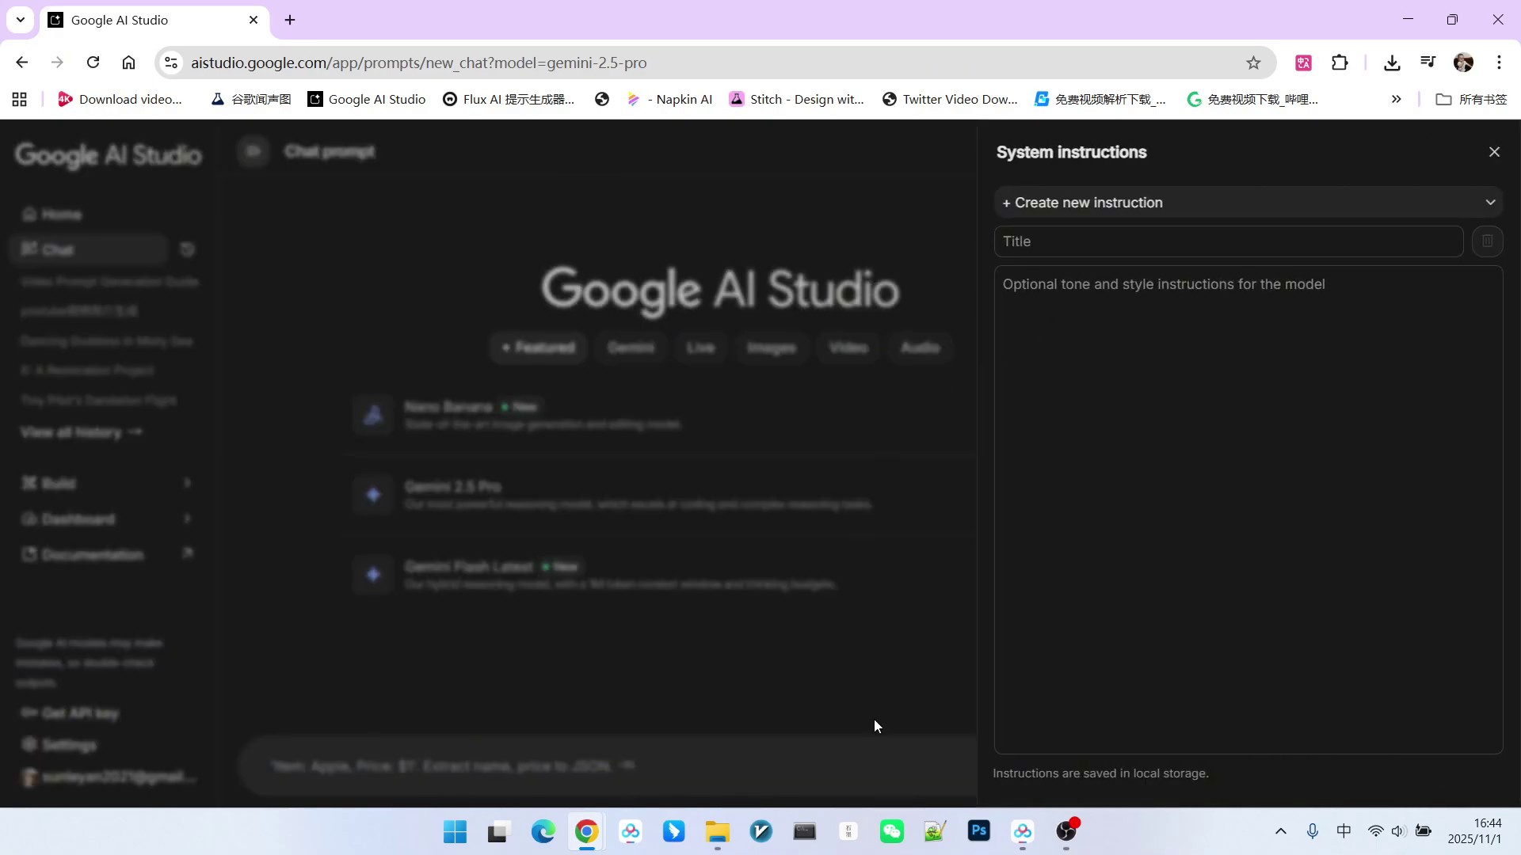
{"action": "key", "text": "ctrl+v"}
{"action": "left_click", "coordinate": [318, 799]}
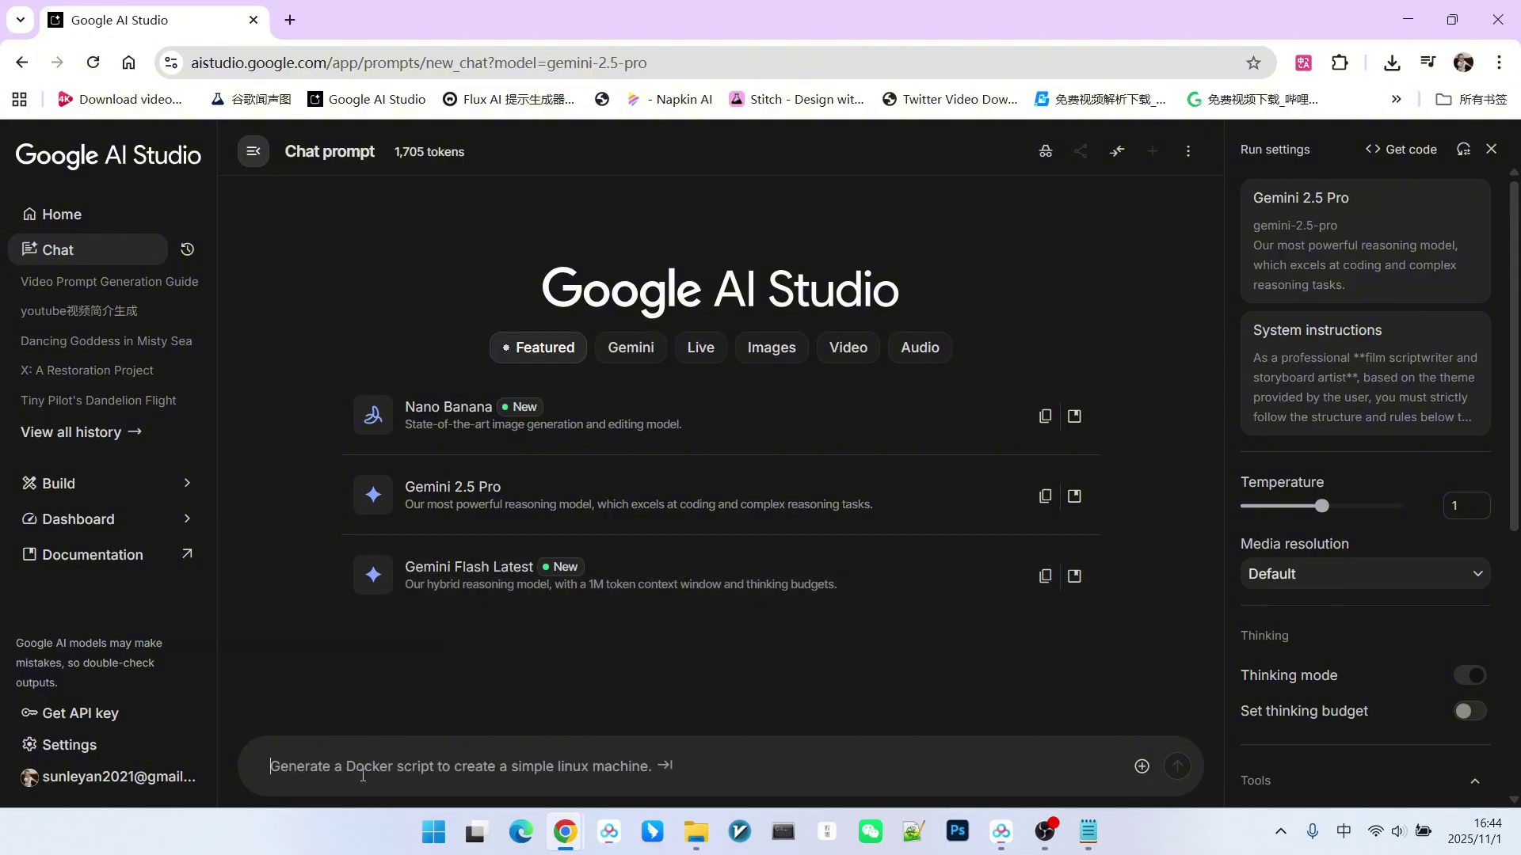
Send 'beautiful woman riding a horse' to Gemini, upload G33AGyAWMAArPFX.jpg, then return to RunningHub
{"action": "type", "text": "beautiful woman riding a horse"}
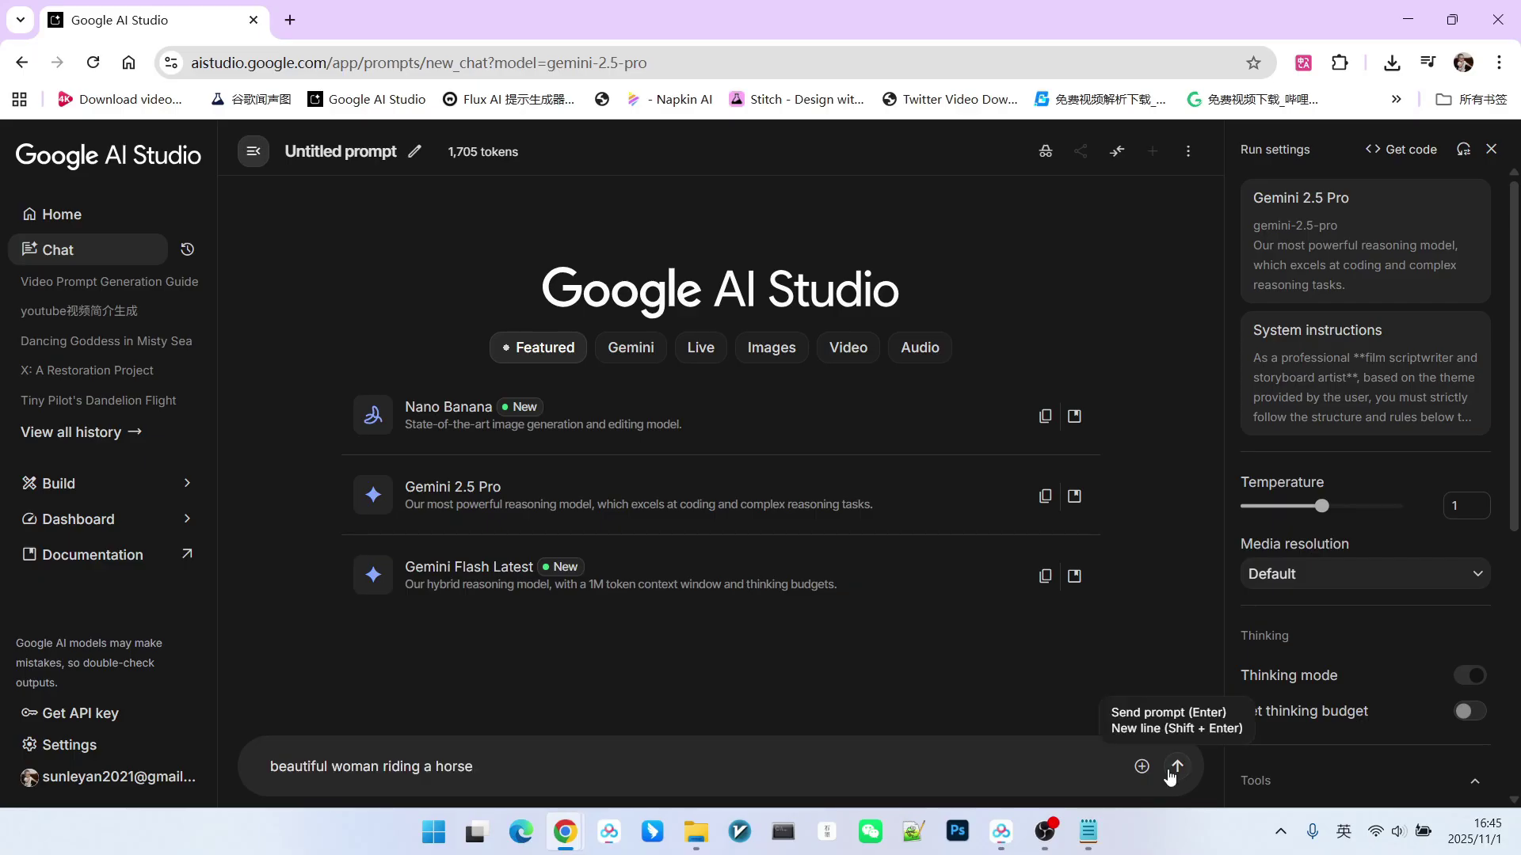
{"action": "left_click", "coordinate": [1175, 768]}
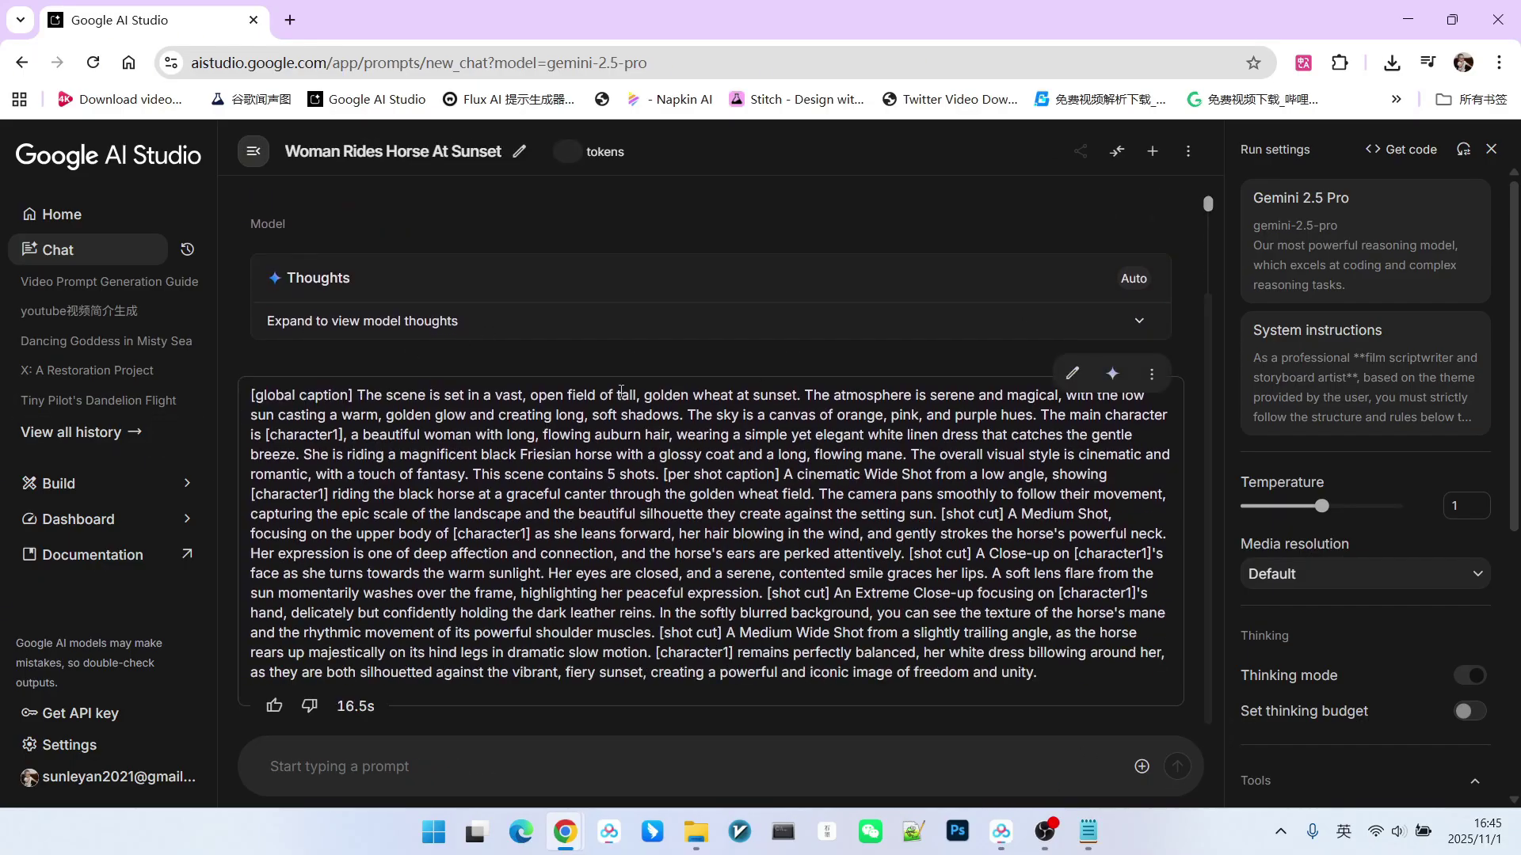
{"action": "left_click", "coordinate": [1141, 767]}
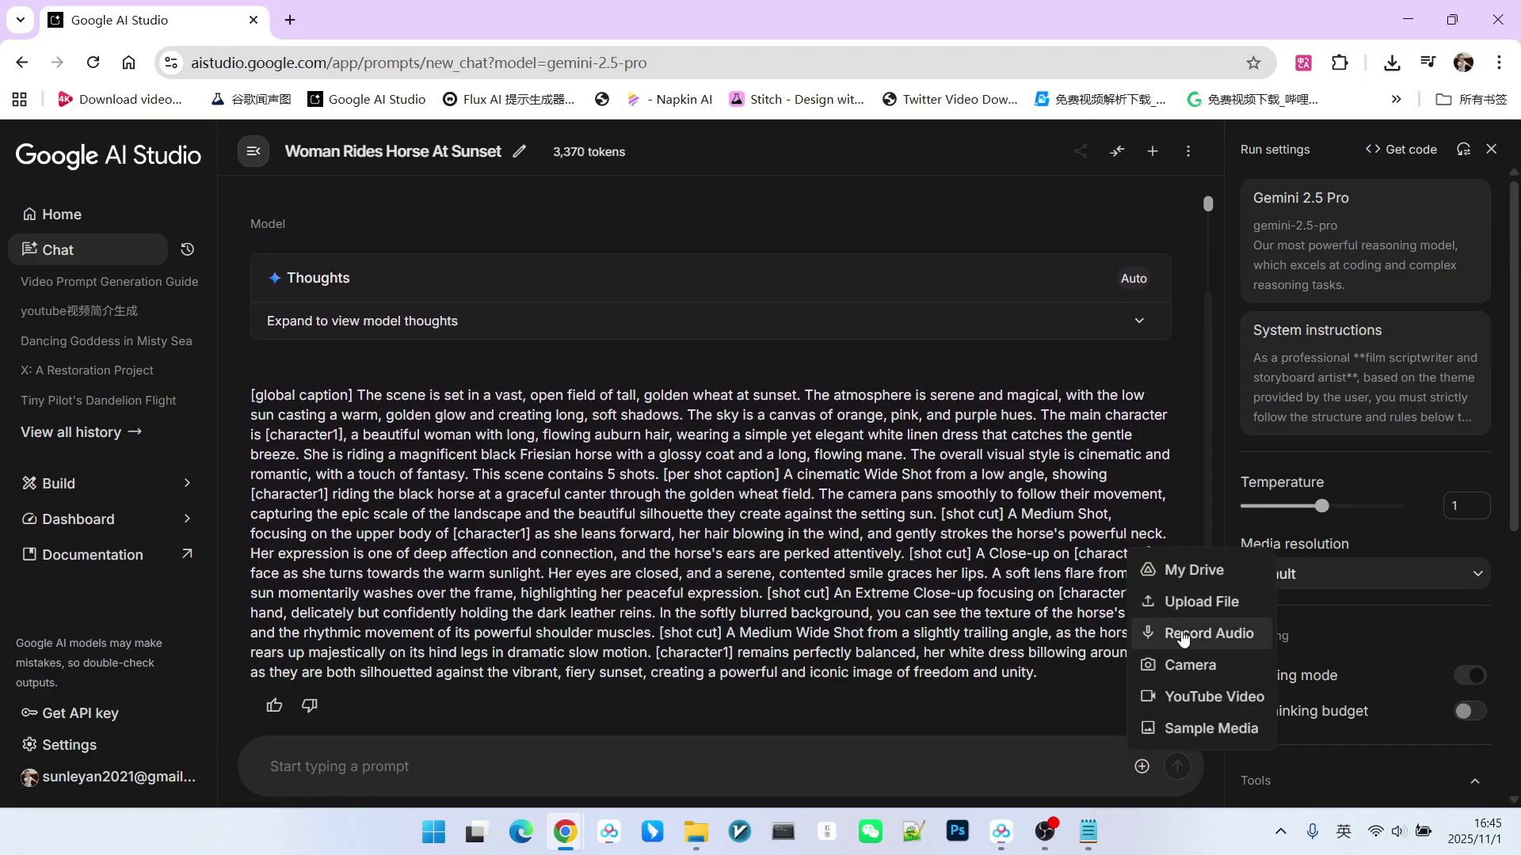
{"action": "left_click", "coordinate": [1190, 606]}
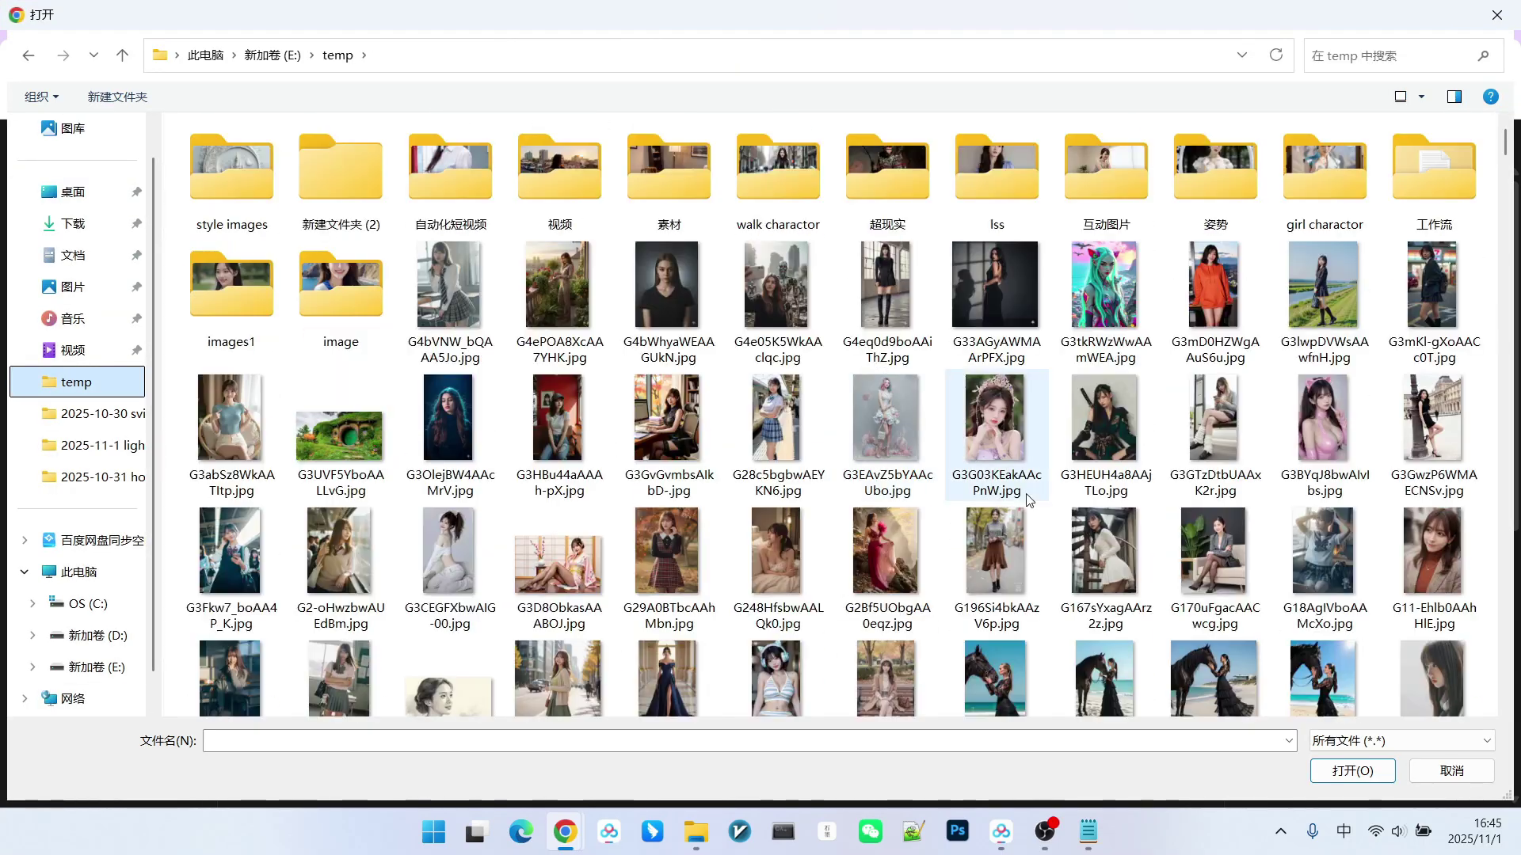
{"action": "left_click", "coordinate": [995, 289]}
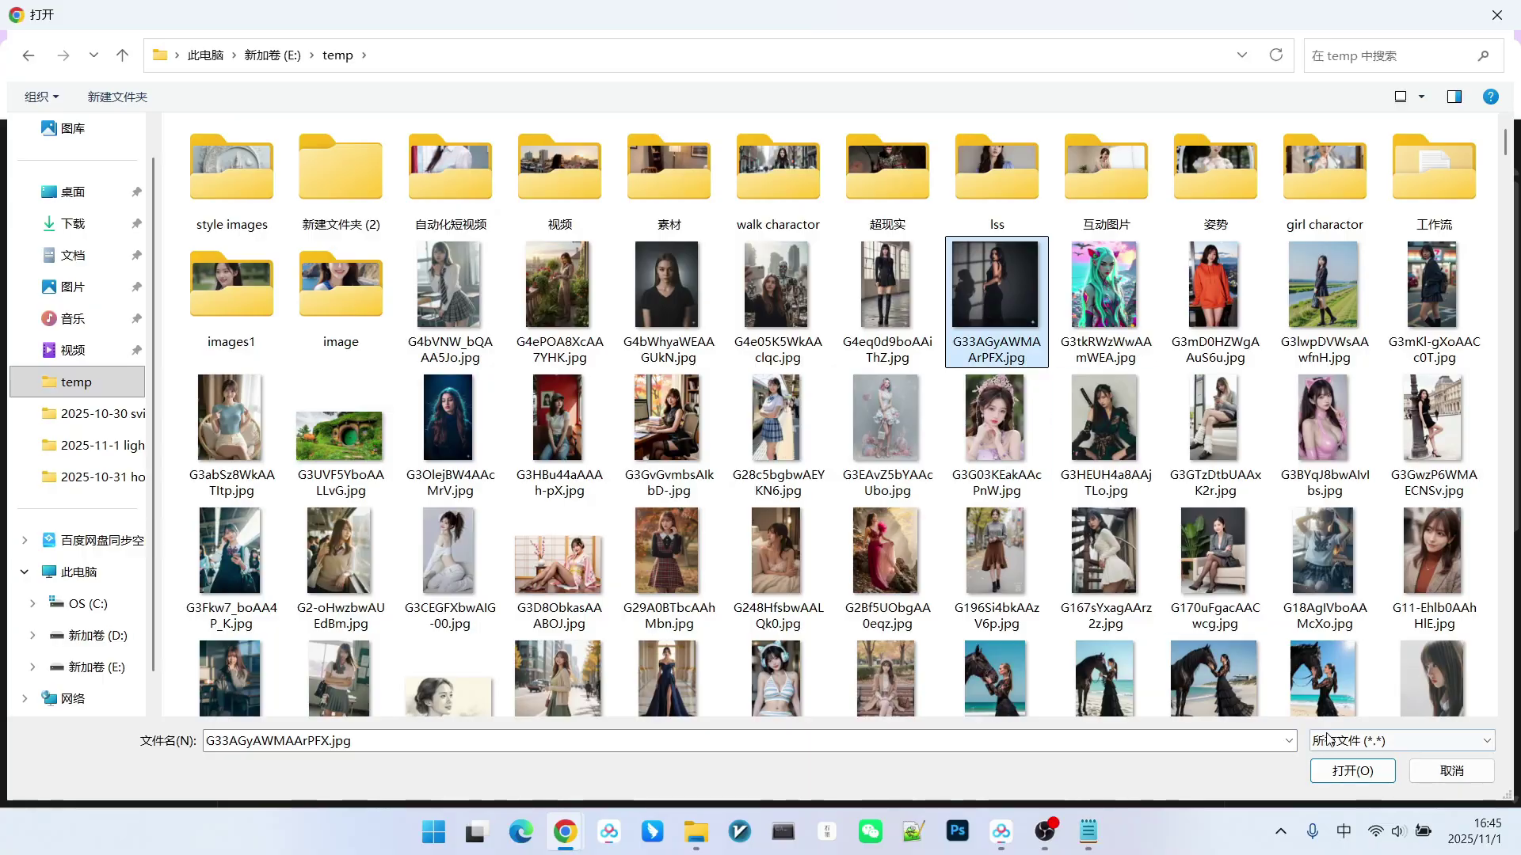
{"action": "left_click", "coordinate": [1360, 772]}
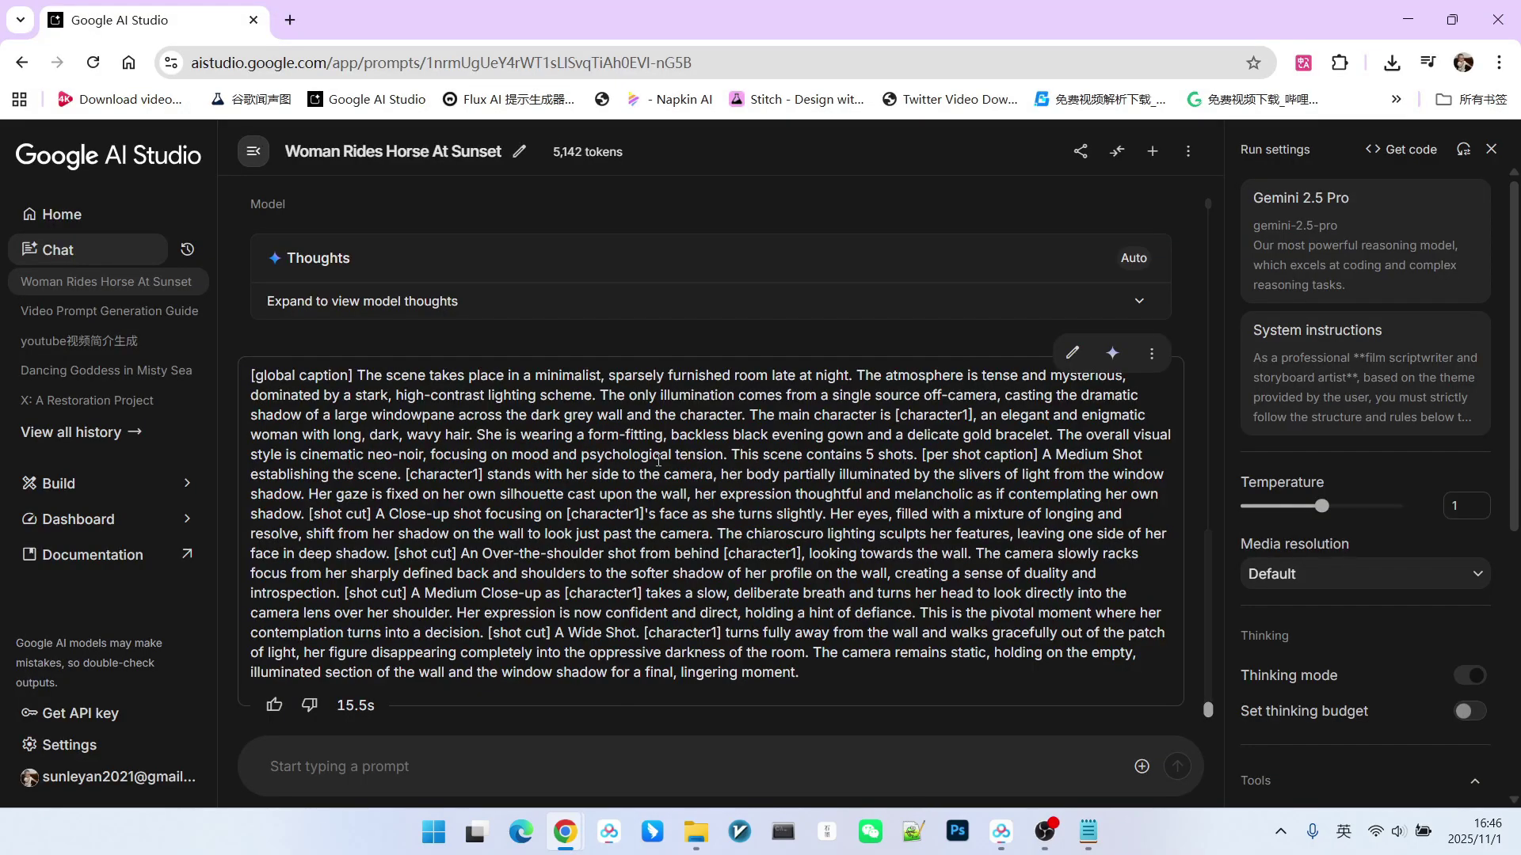
{"action": "key", "text": "alt+Tab"}
{"action": "scroll", "coordinate": [1072, 307], "scroll_direction": "up", "scroll_amount": 8}
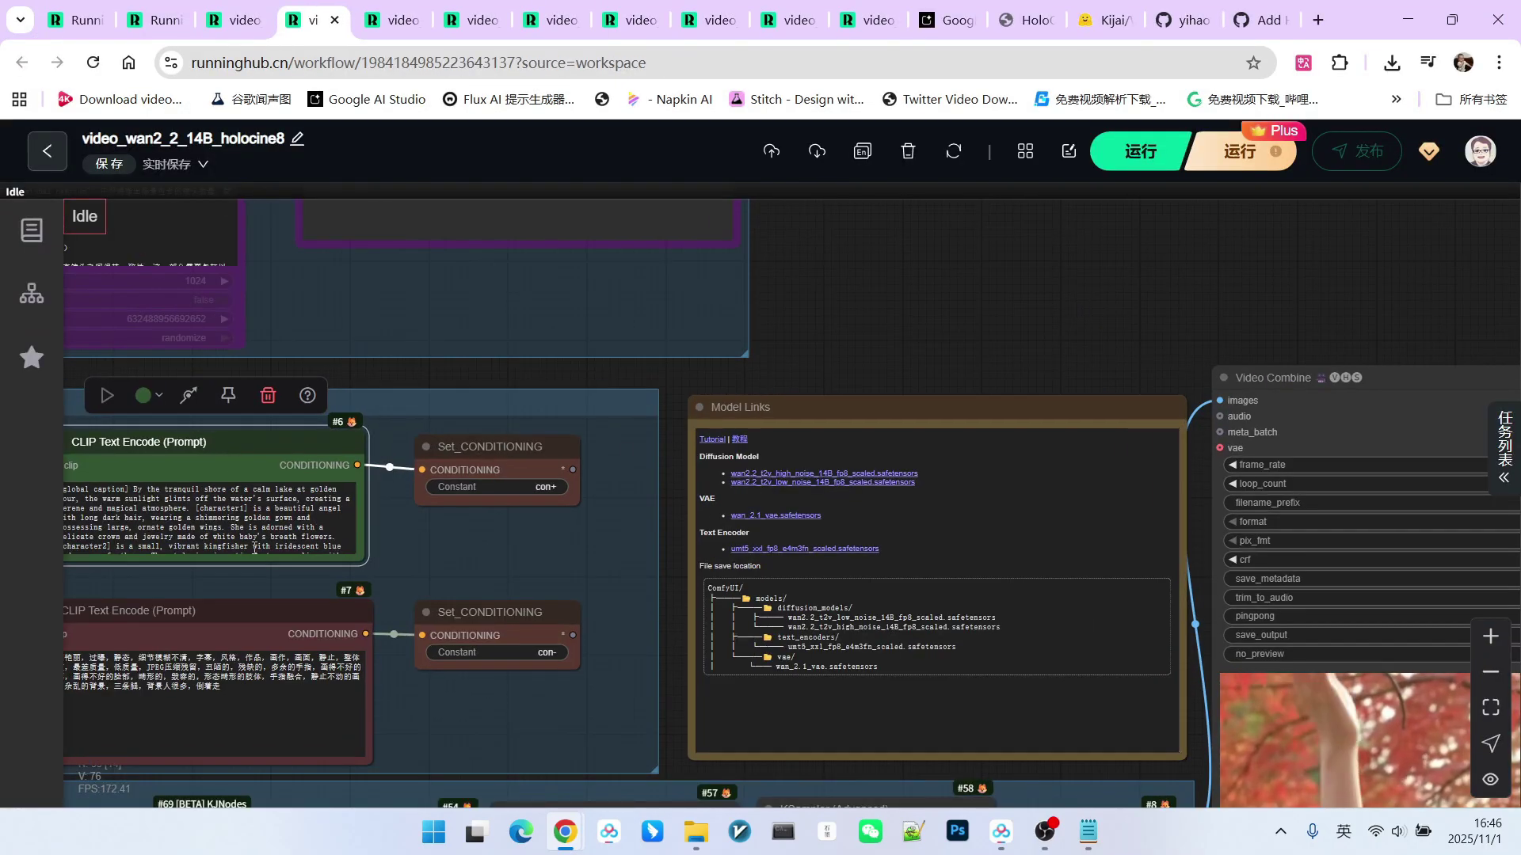
Zoom out to the whole holocine8 workflow, then open the holocine4 workflow tab
{"action": "scroll", "coordinate": [1039, 320], "scroll_direction": "down", "scroll_amount": 8}
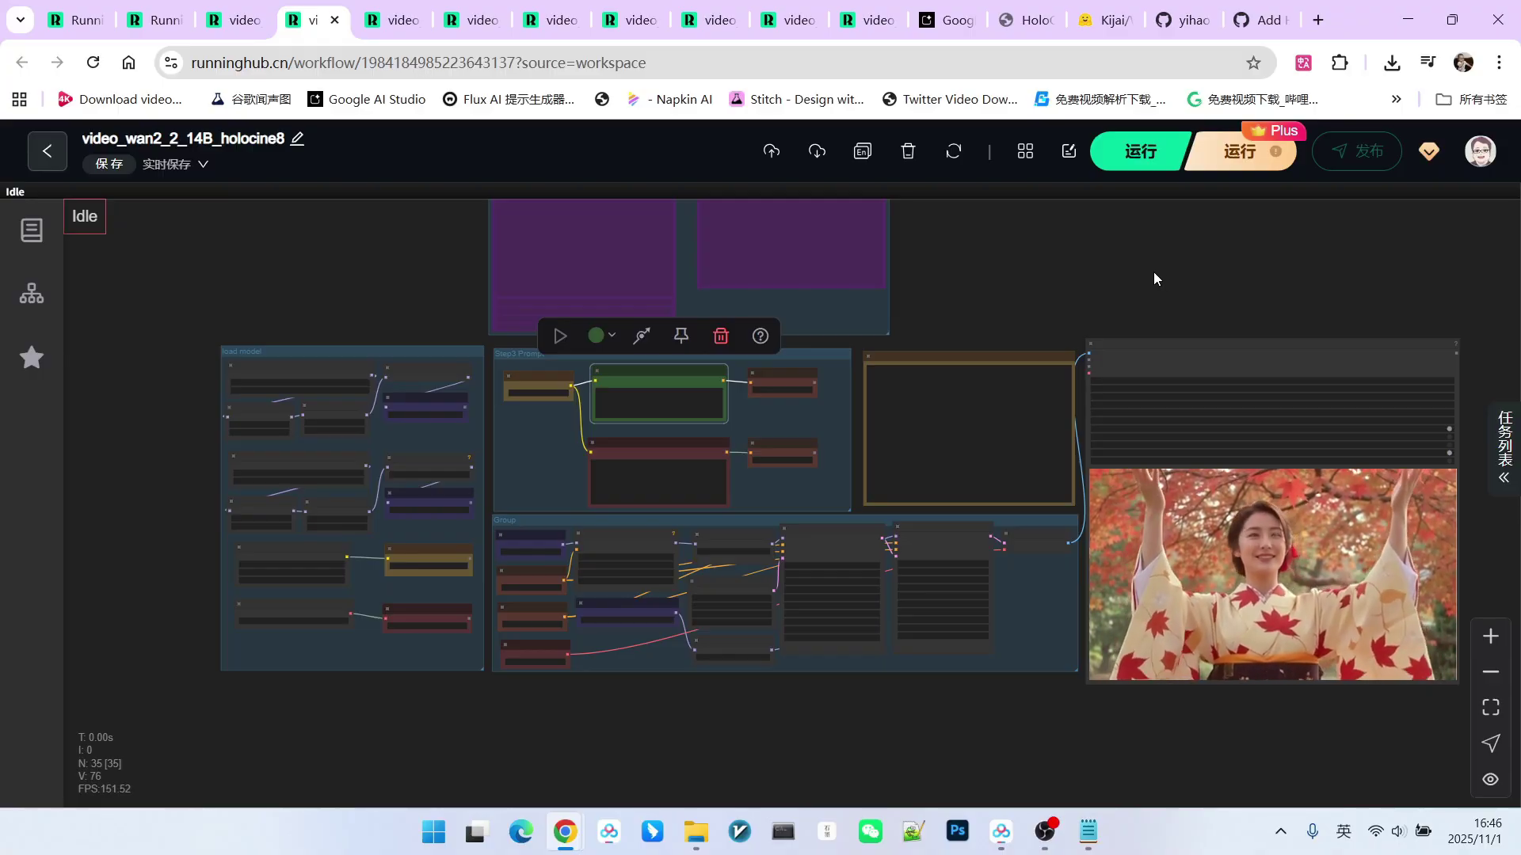
{"action": "left_click", "coordinate": [788, 20]}
{"action": "left_click", "coordinate": [868, 19]}
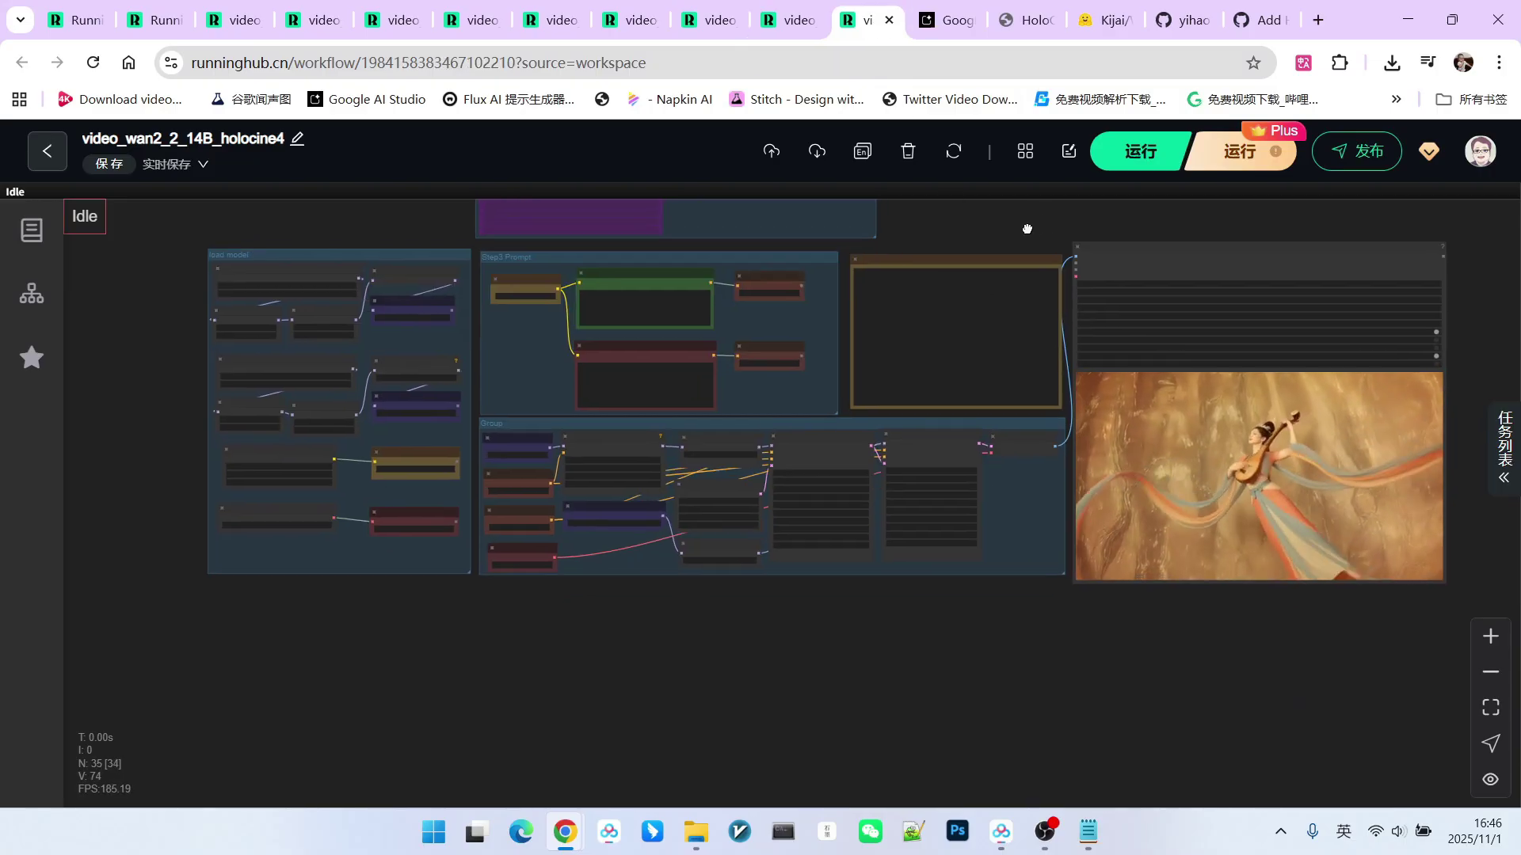
Zoom the canvas in on the Video Combine preview to watch the pipa-playing dancer video
{"action": "scroll", "coordinate": [1262, 463], "scroll_direction": "up", "scroll_amount": 7}
{"action": "scroll", "coordinate": [1357, 543], "scroll_direction": "down", "scroll_amount": 3}
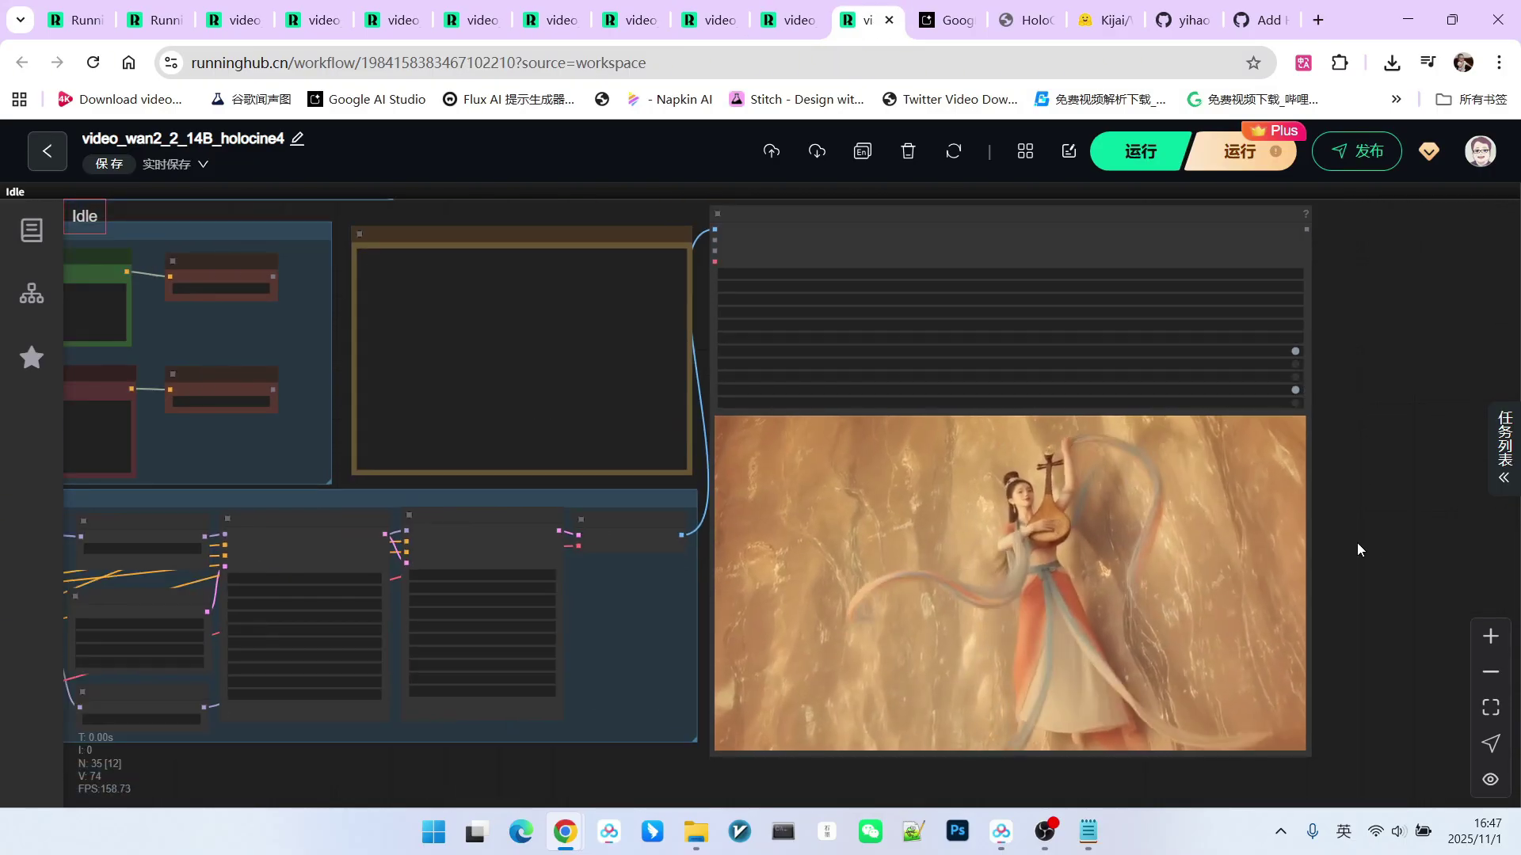
{"action": "scroll", "coordinate": [1346, 444], "scroll_direction": "up", "scroll_amount": 5}
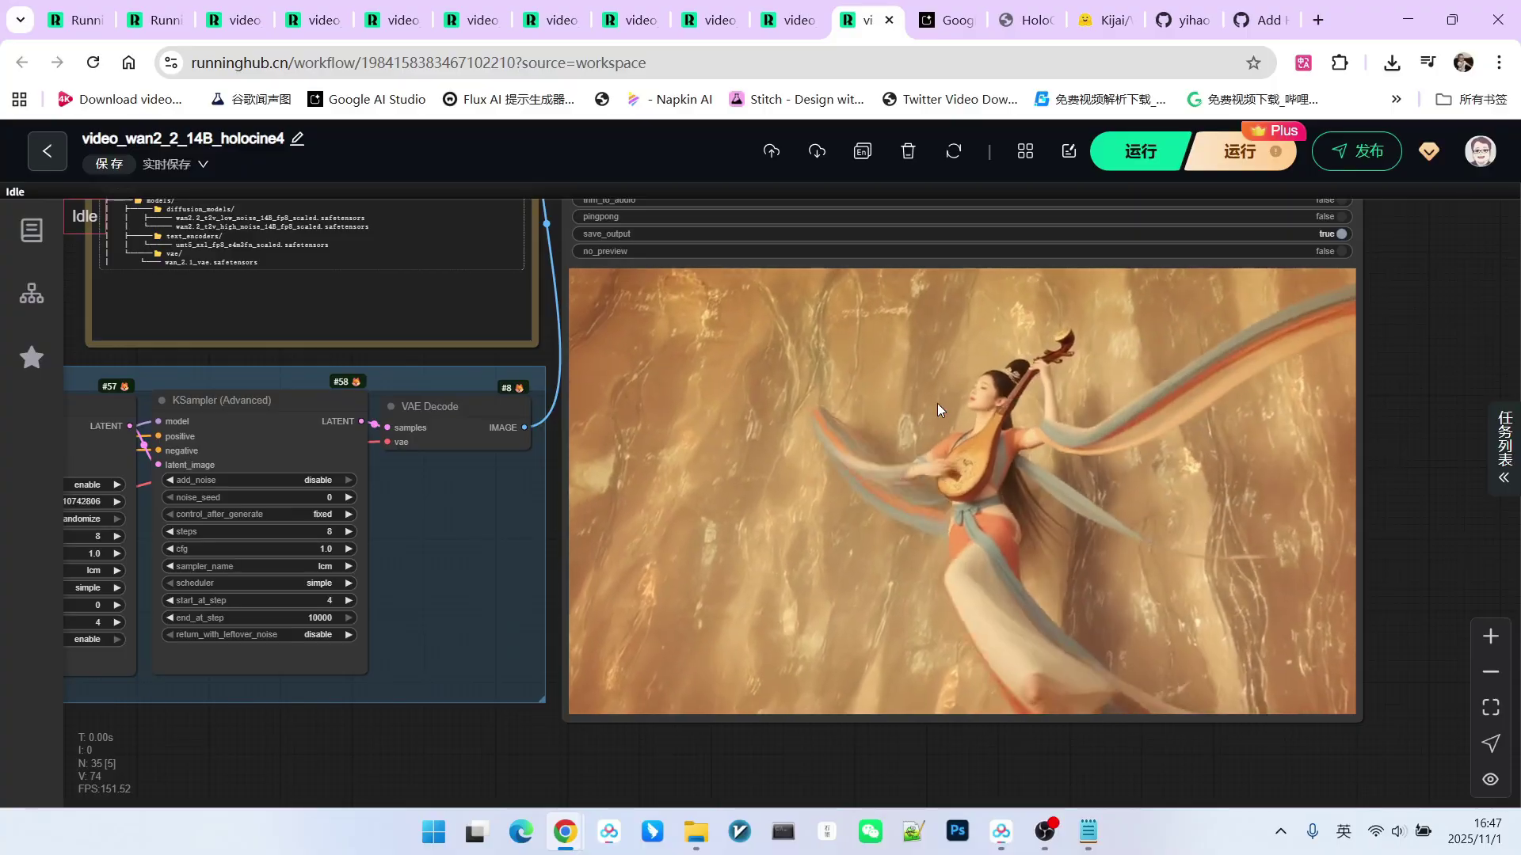